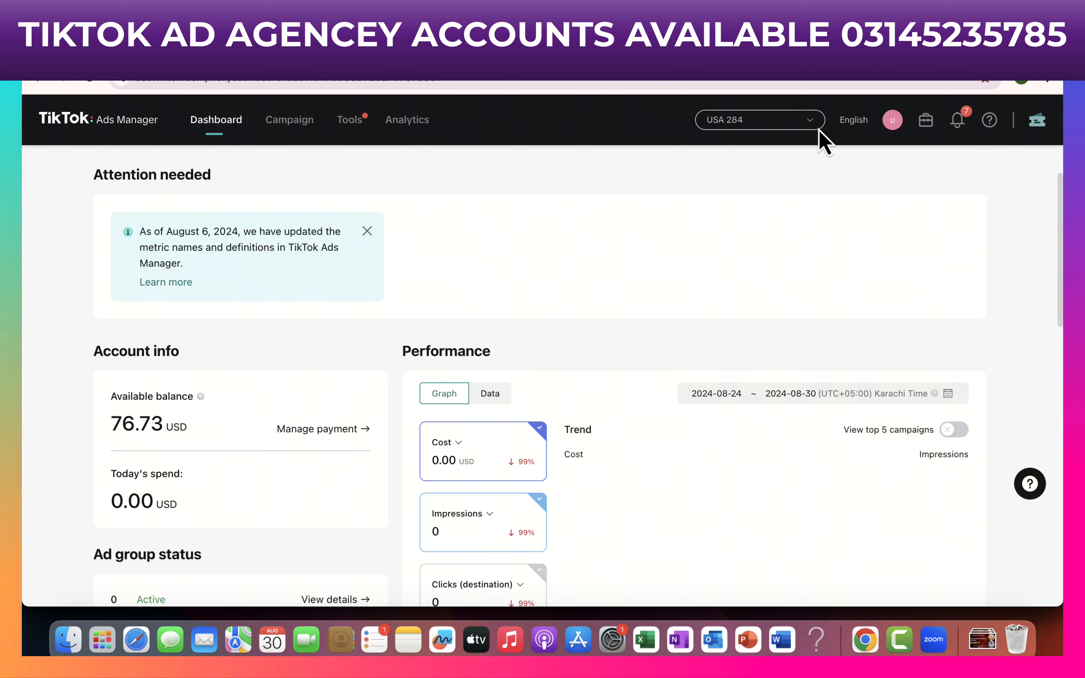
Open the Min Agency 502 Business Center and look over its advertiser accounts.
click(926, 128)
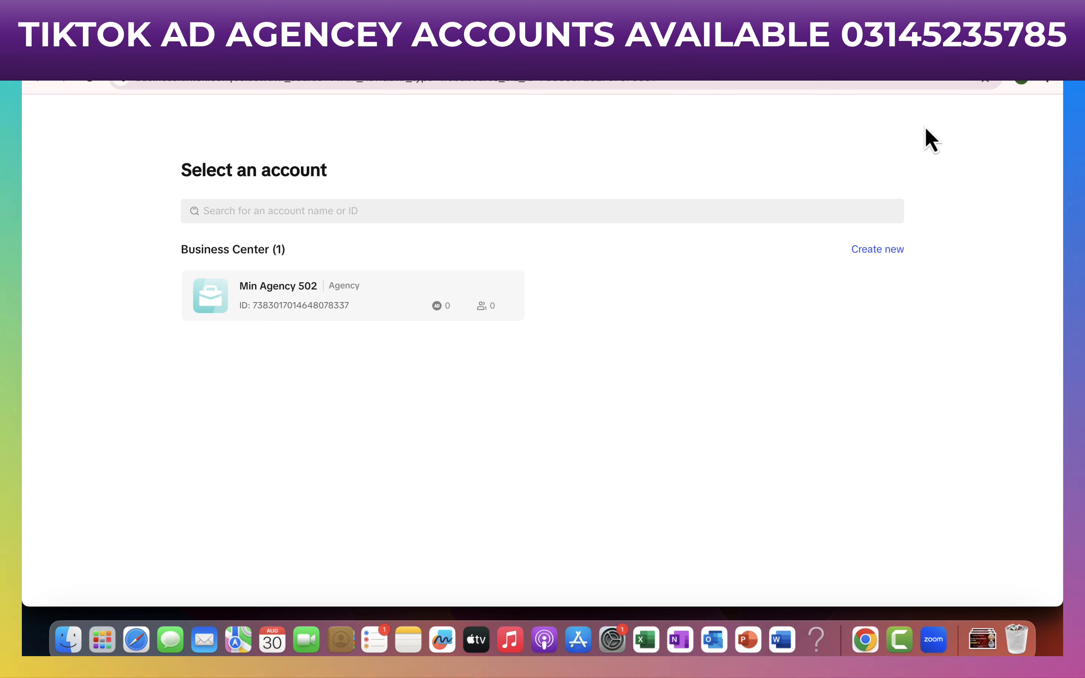
click(287, 300)
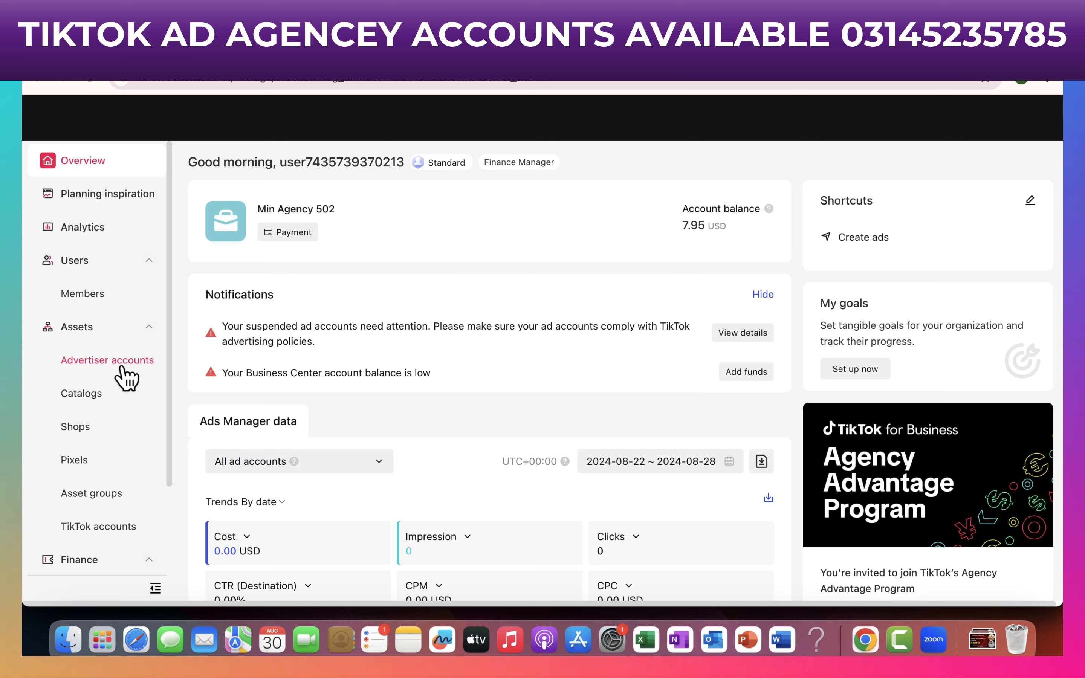
click(122, 366)
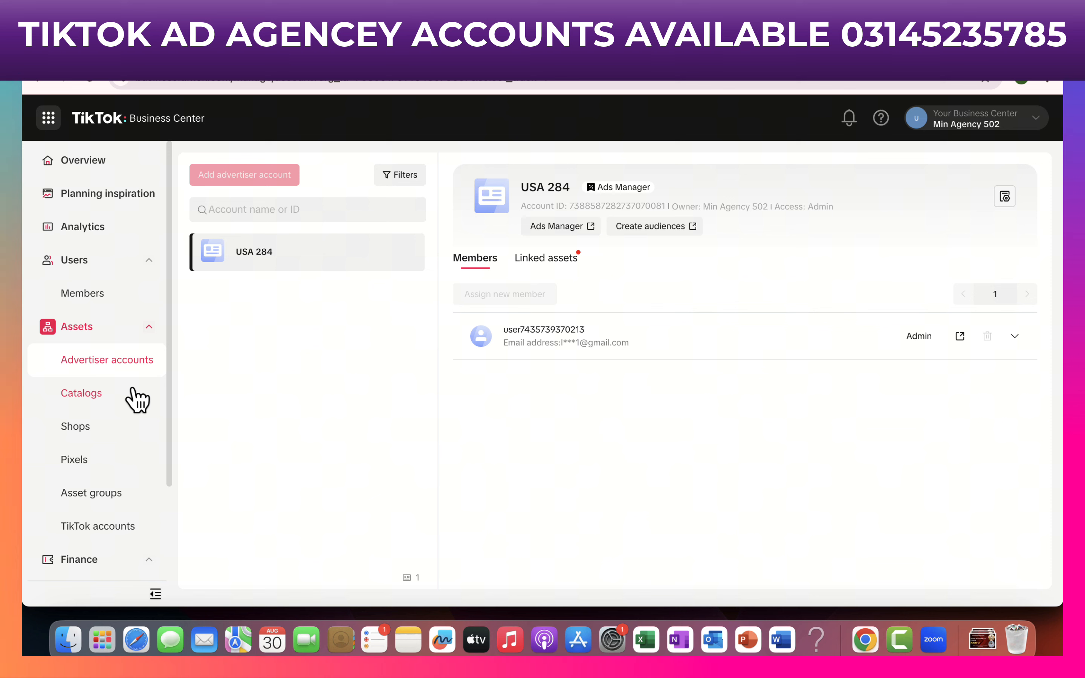
scroll(134, 476, down, 2)
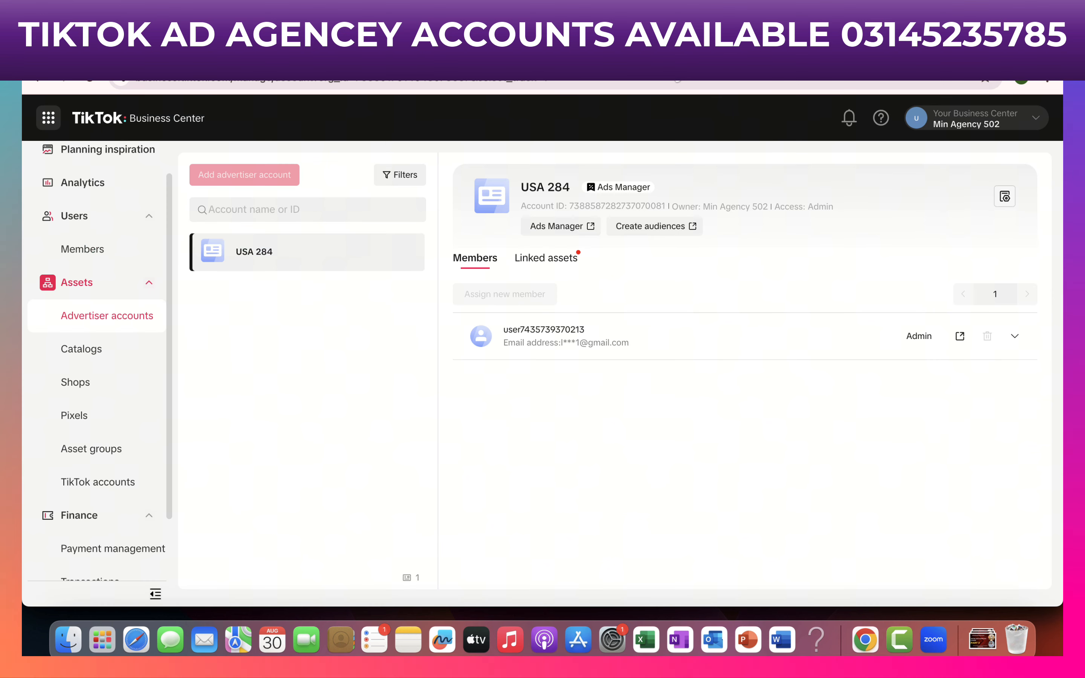
Open the USA 284 advertiser account in Ads Manager and check its account issue notifications.
click(576, 228)
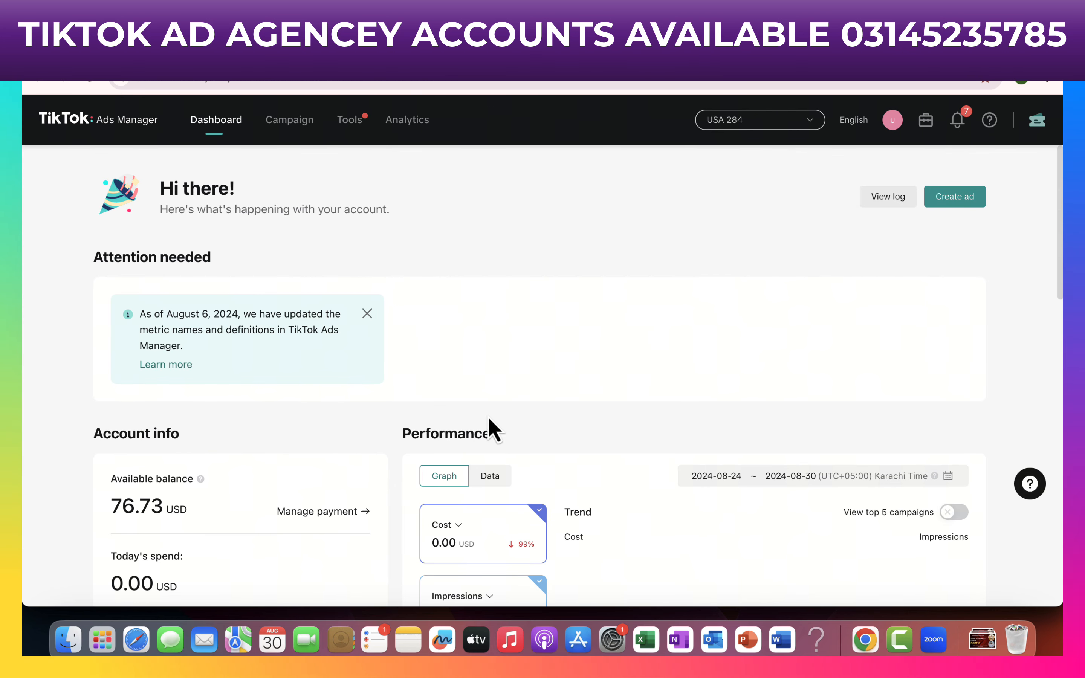
scroll(488, 415, down, 2)
scroll(488, 415, up, 2)
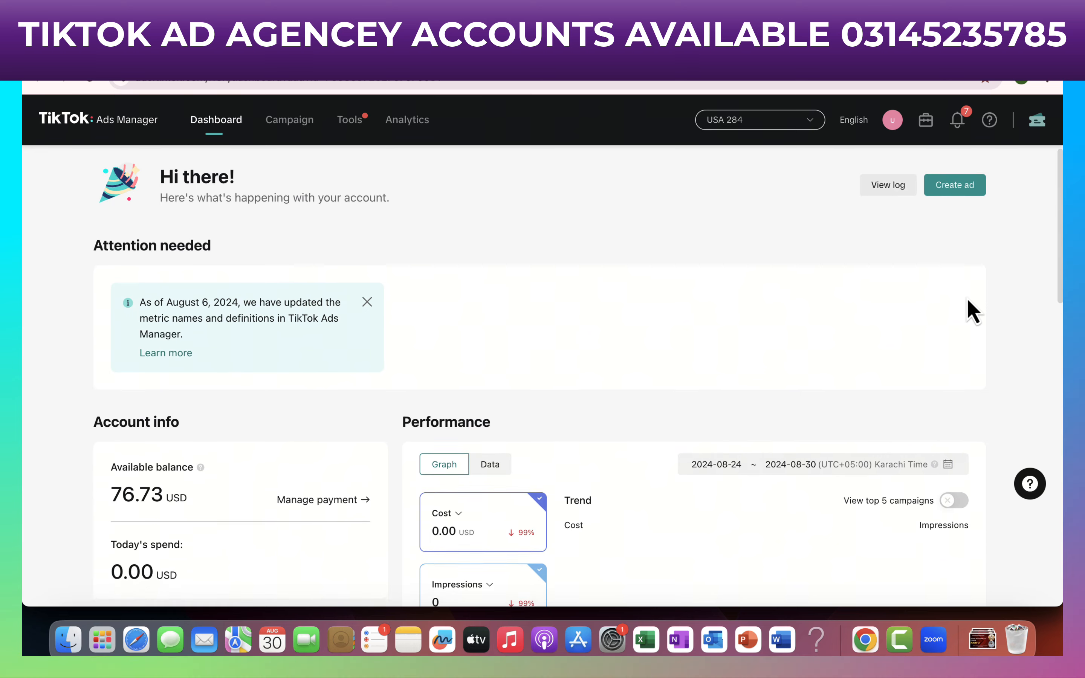
scroll(966, 297, down, 1)
click(963, 128)
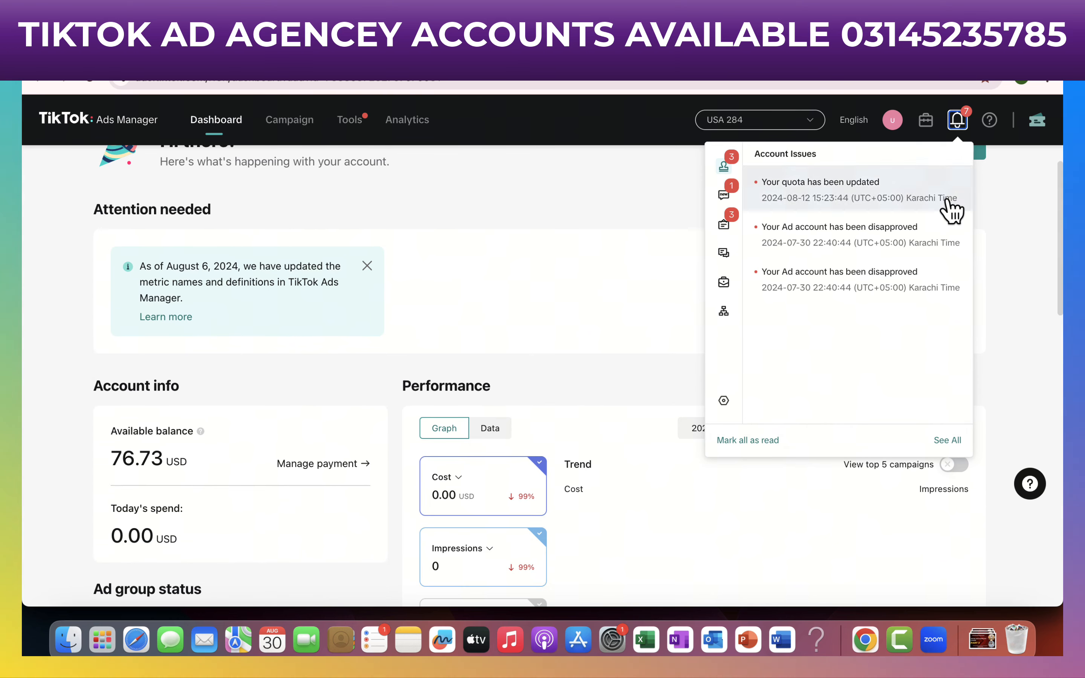
click(1017, 216)
Set the dashboard's Performance date range to Lifetime and review the trend, recommendations and insights.
scroll(964, 281, down, 2)
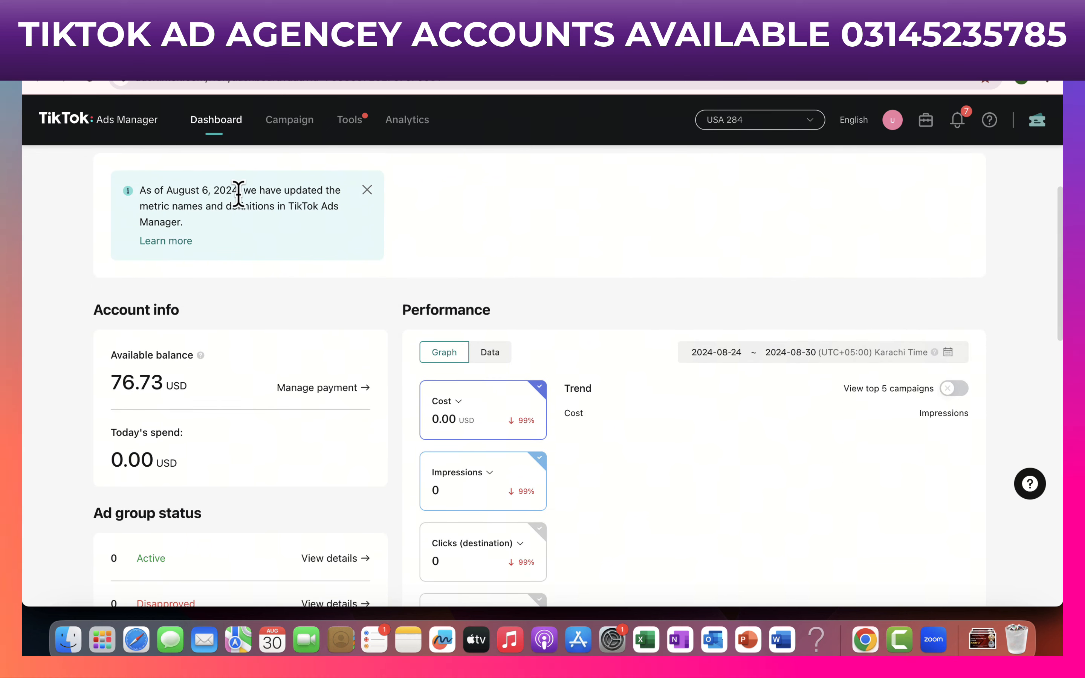
scroll(322, 323, down, 2)
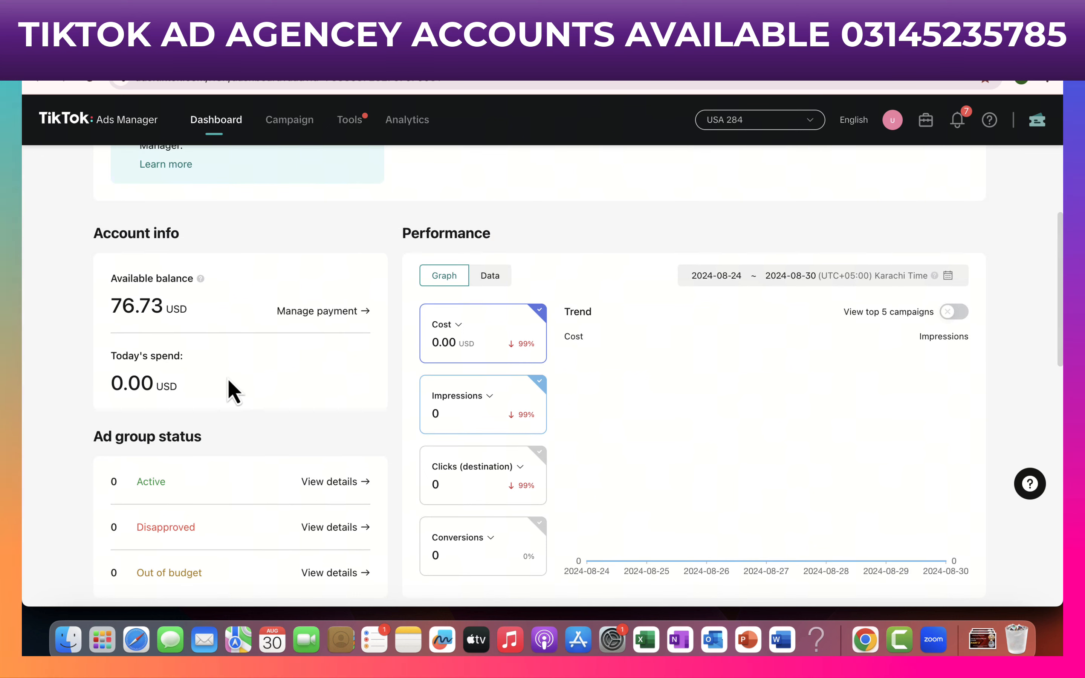
scroll(736, 415, down, 3)
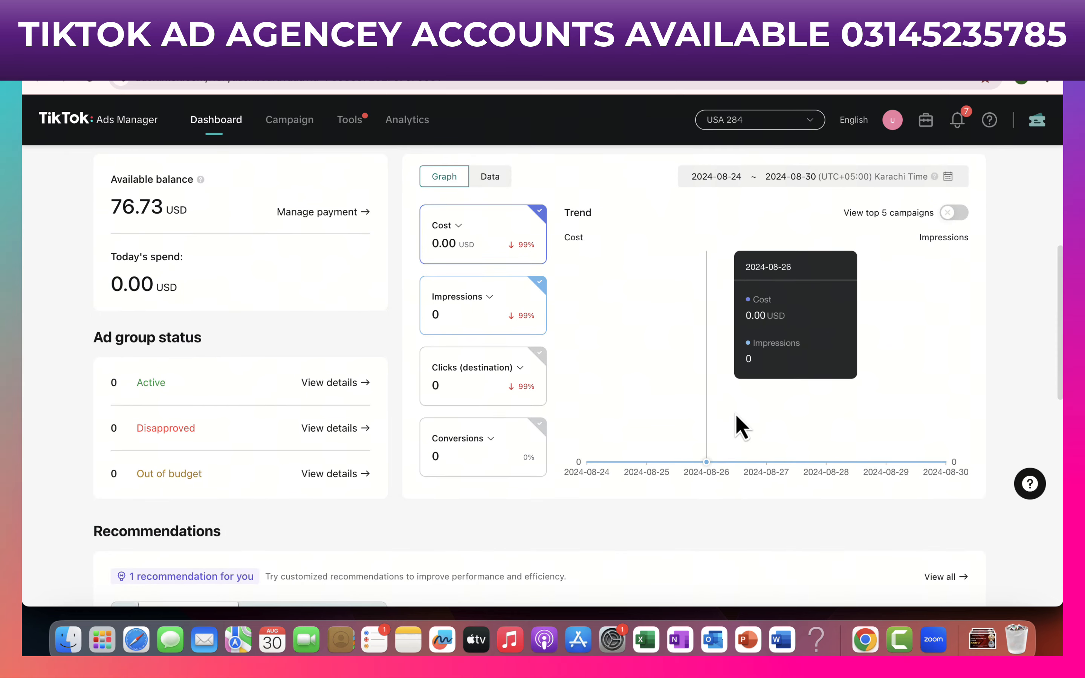
scroll(737, 426, up, 1)
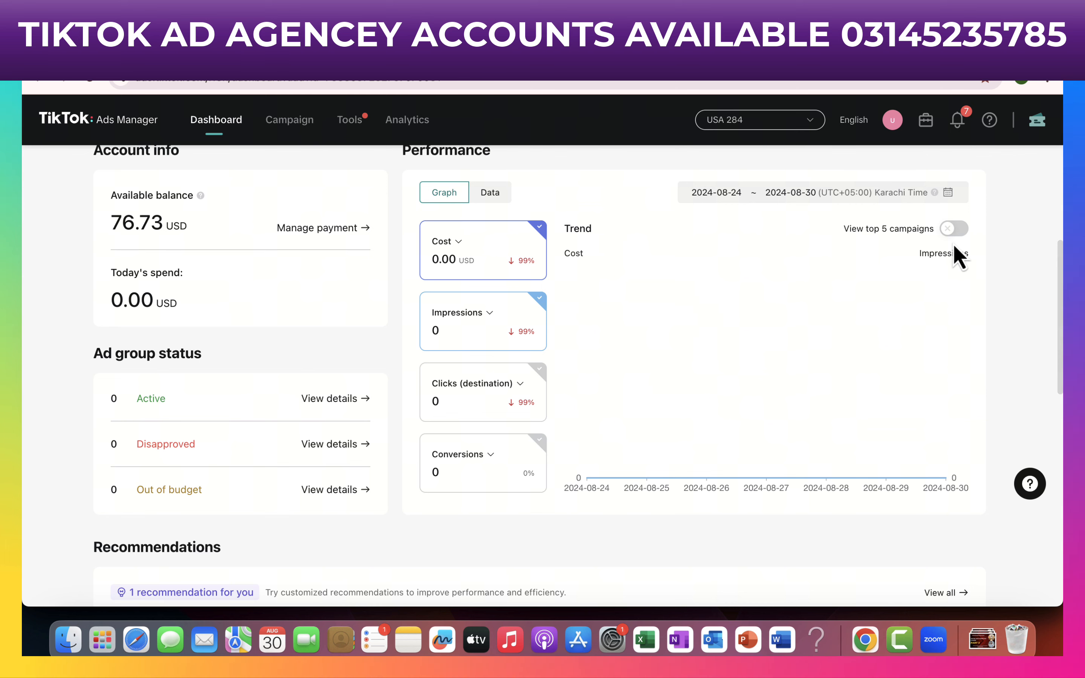
click(818, 192)
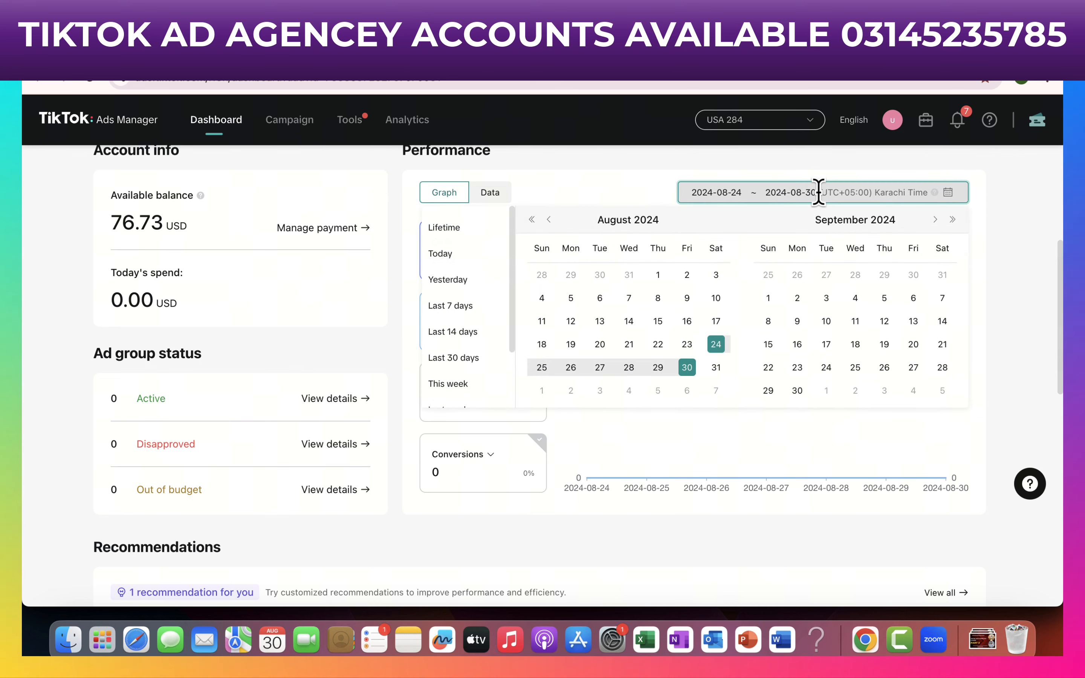
click(469, 228)
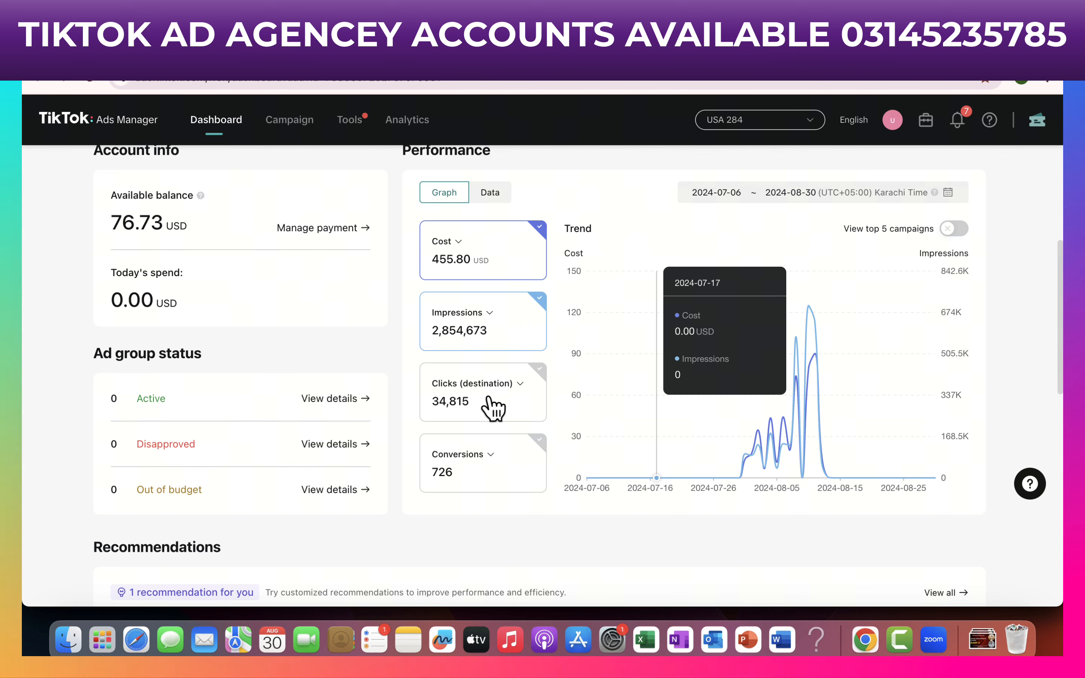
scroll(575, 480, down, 15)
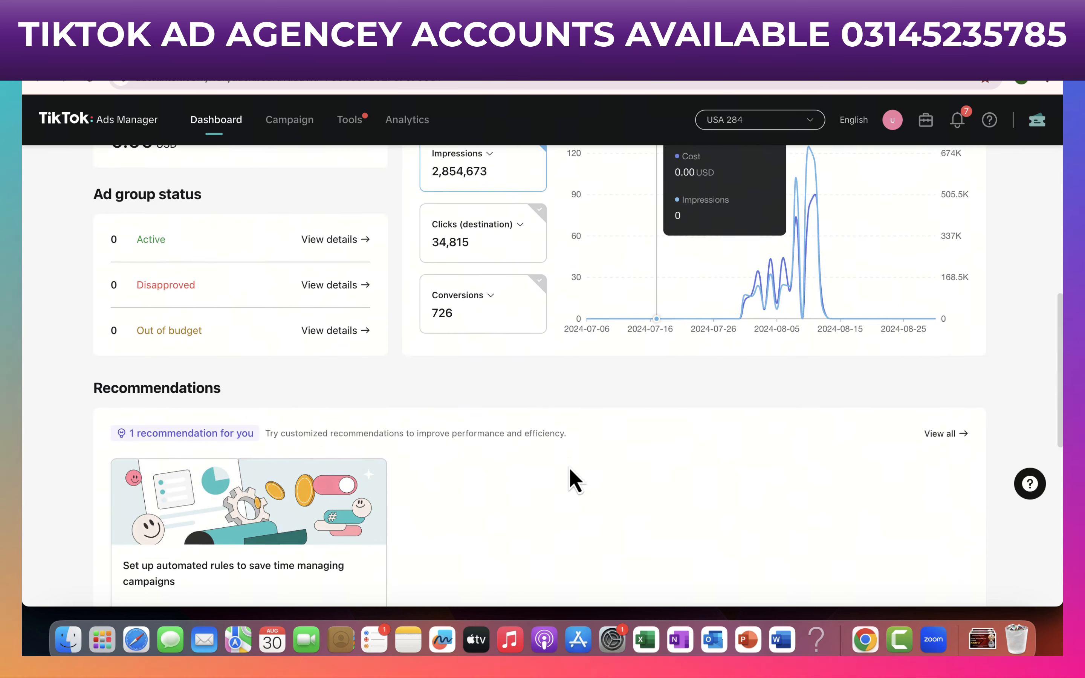
scroll(576, 480, down, 1)
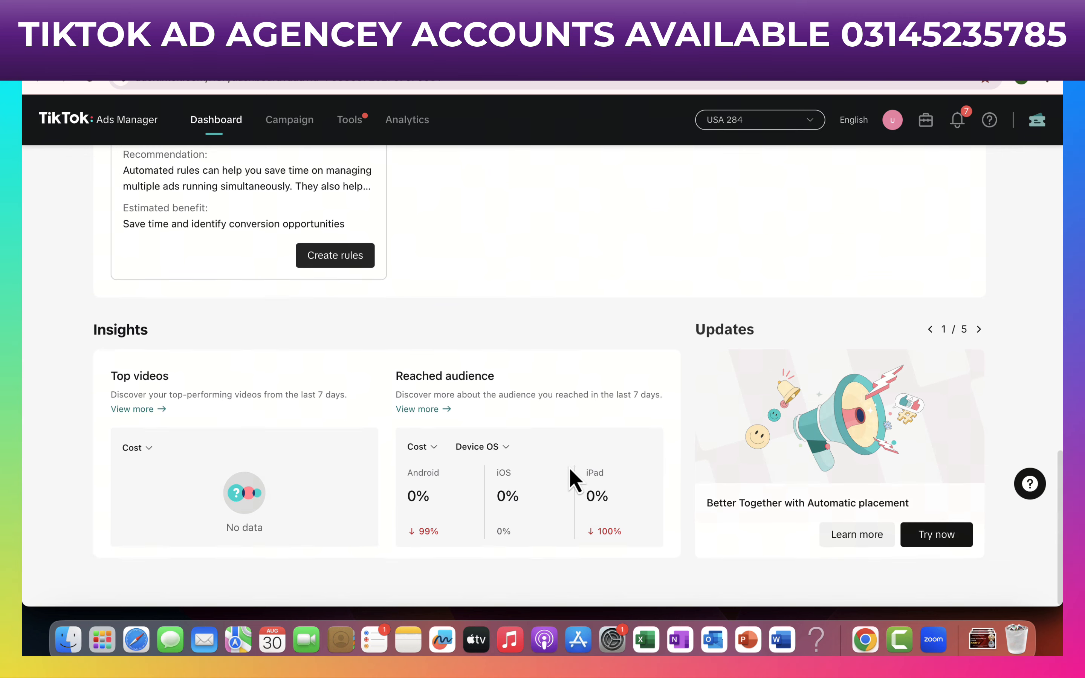
scroll(569, 466, up, 1)
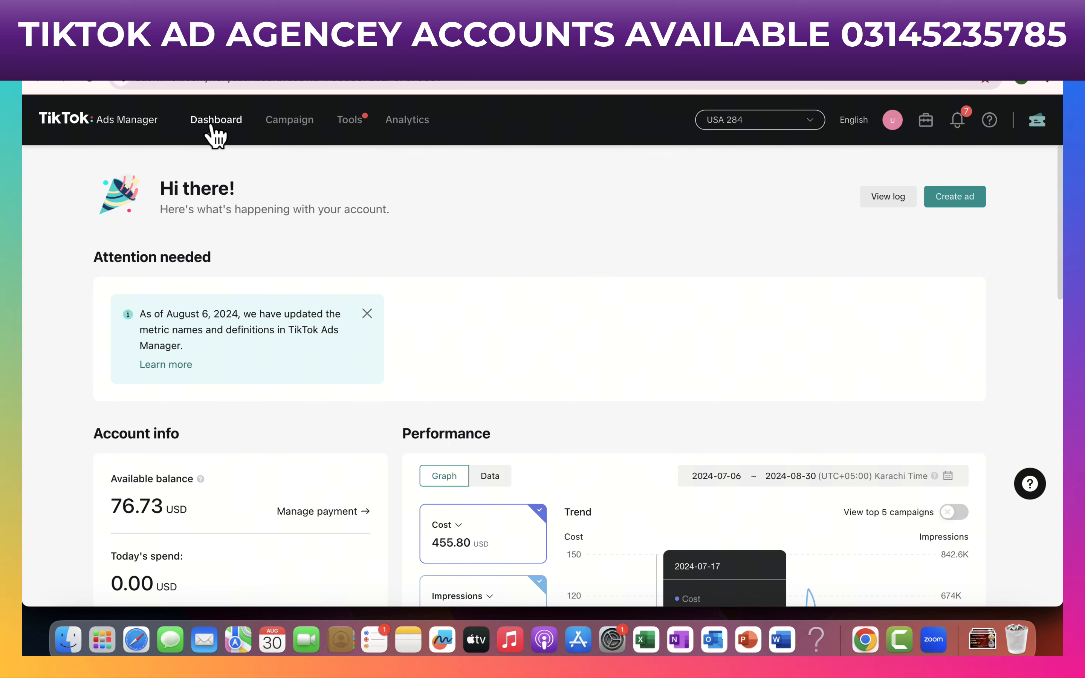
Open the campaign list, dismissing the ad review survey, and apply the Lifetime date range to it.
click(308, 140)
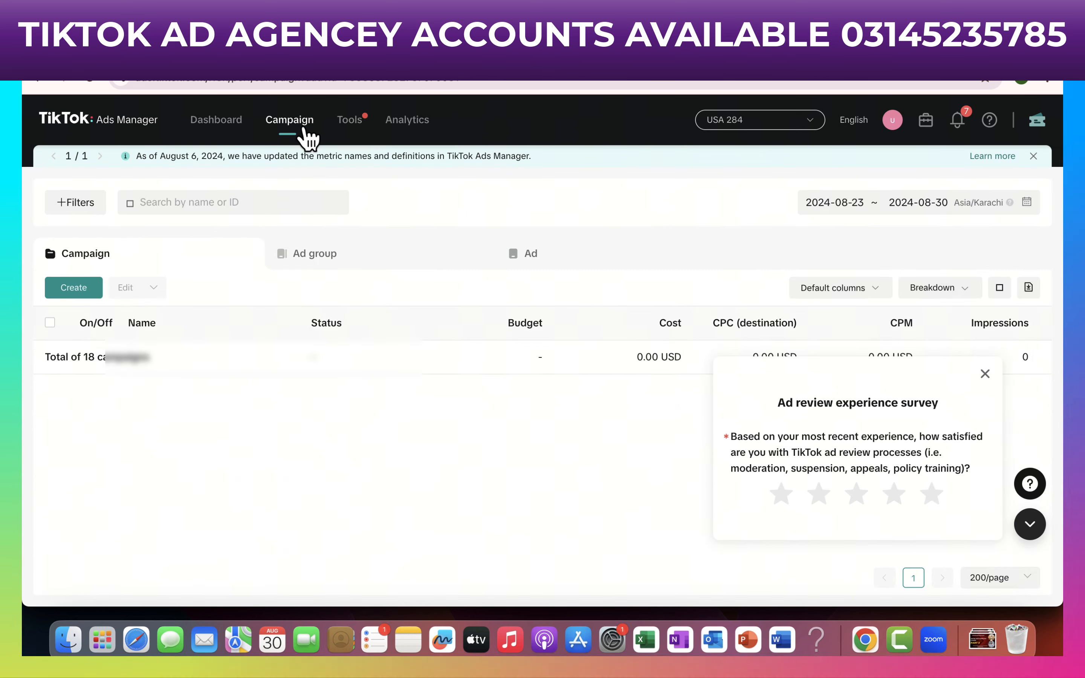
click(985, 374)
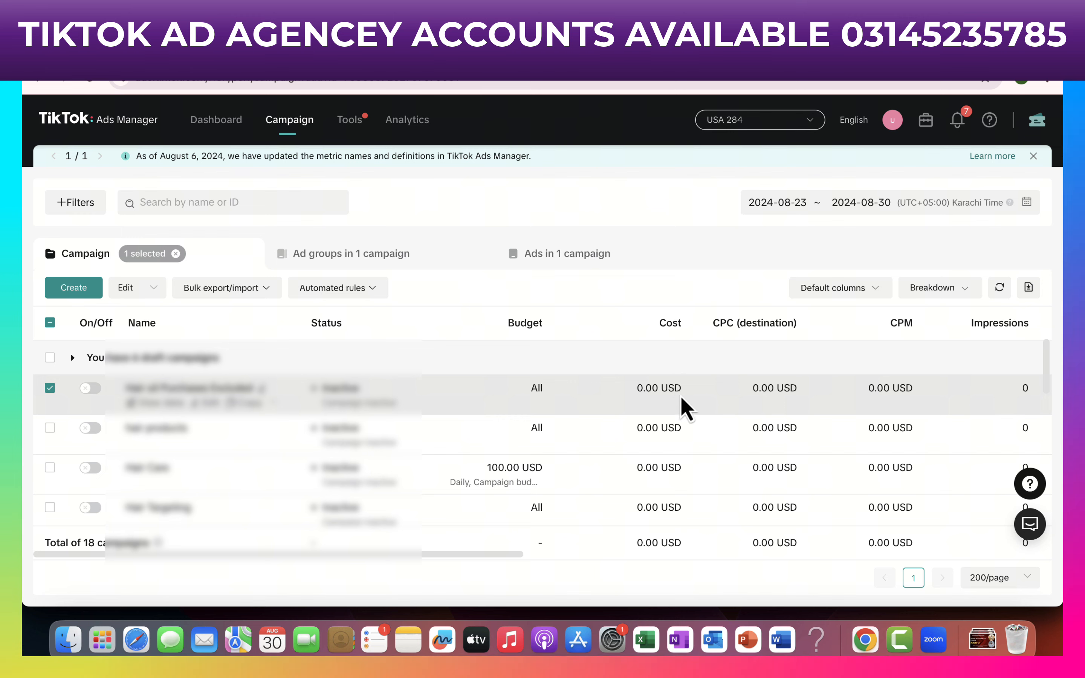
click(888, 201)
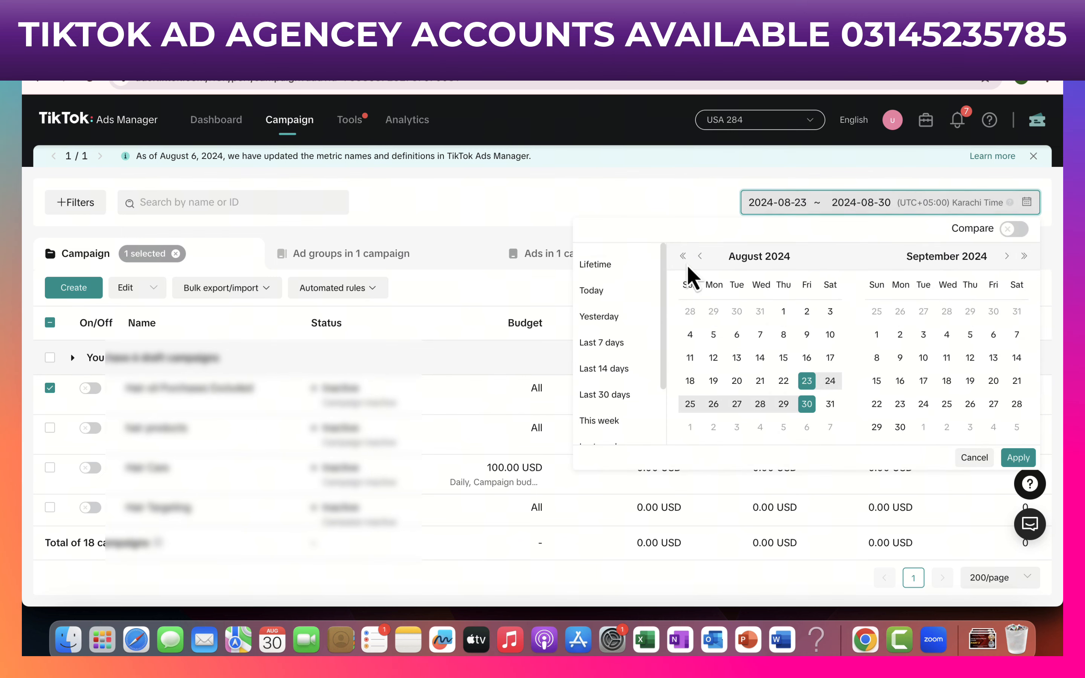
click(629, 269)
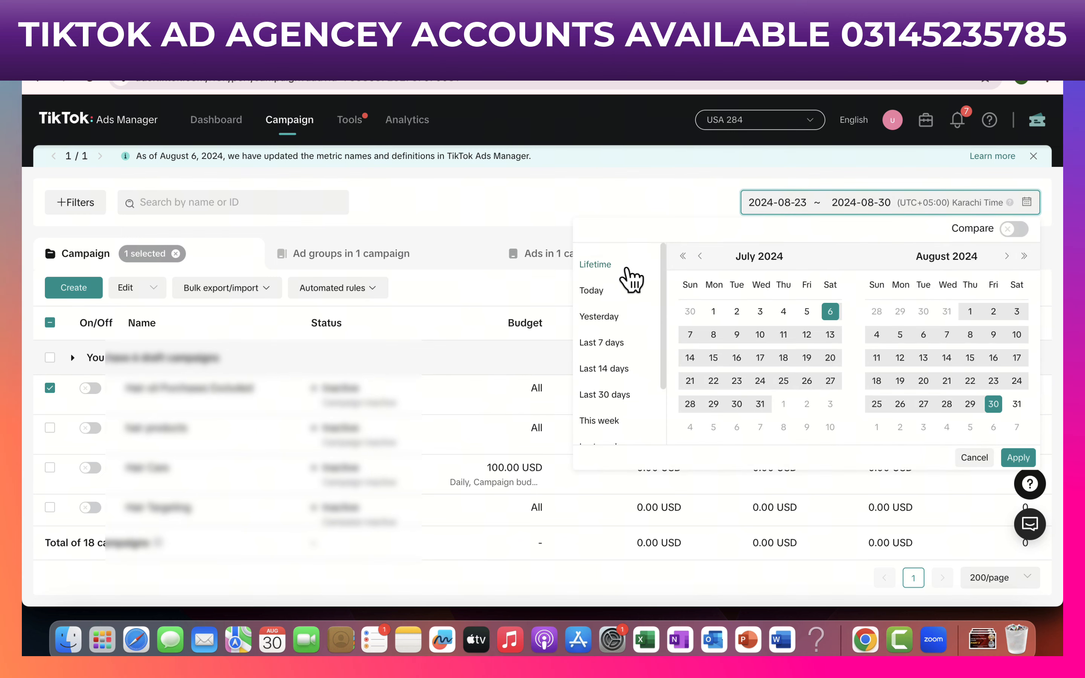
click(1022, 457)
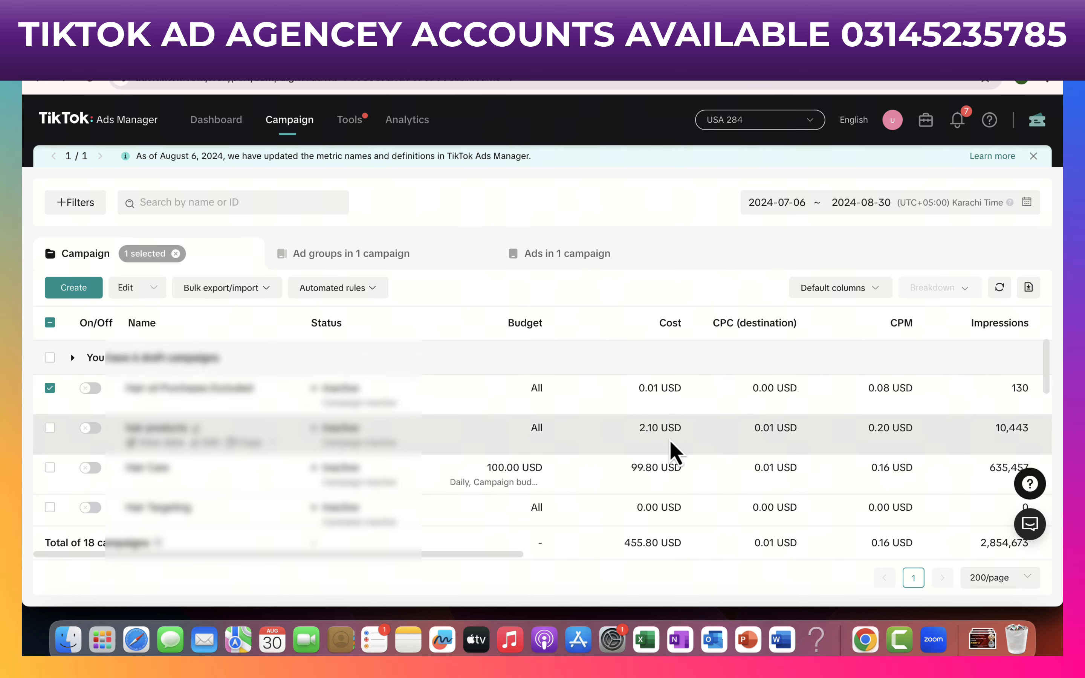
Examine the cost, CPC, CPM, impressions, clicks, CTR and conversions of all campaigns in the list.
scroll(672, 502, down, 1)
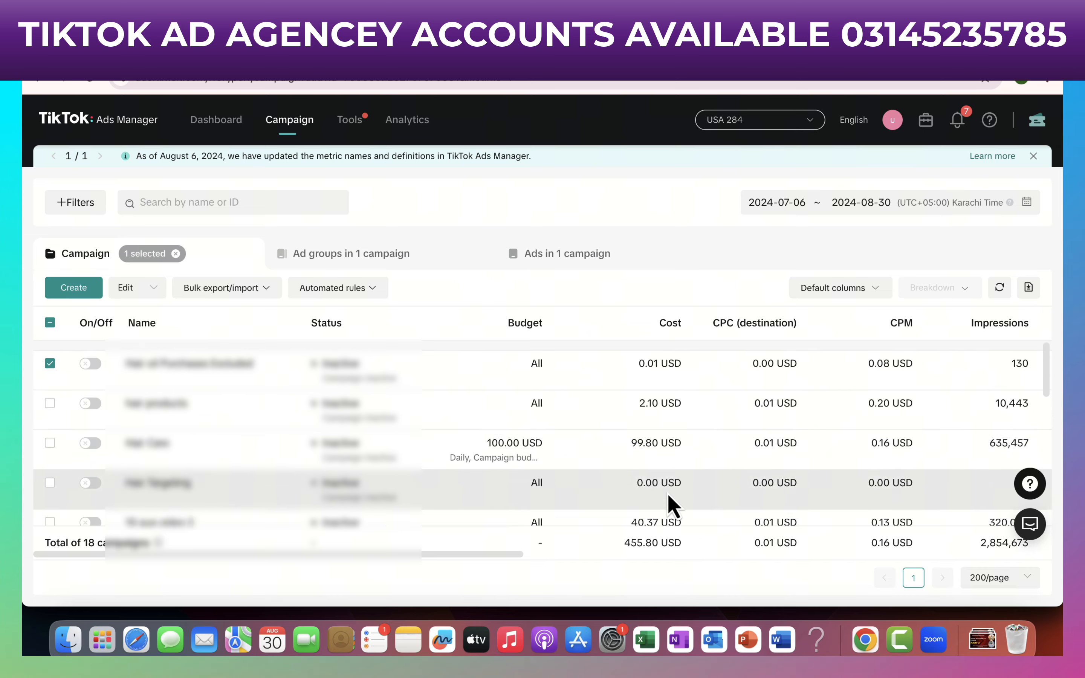
scroll(673, 502, down, 5)
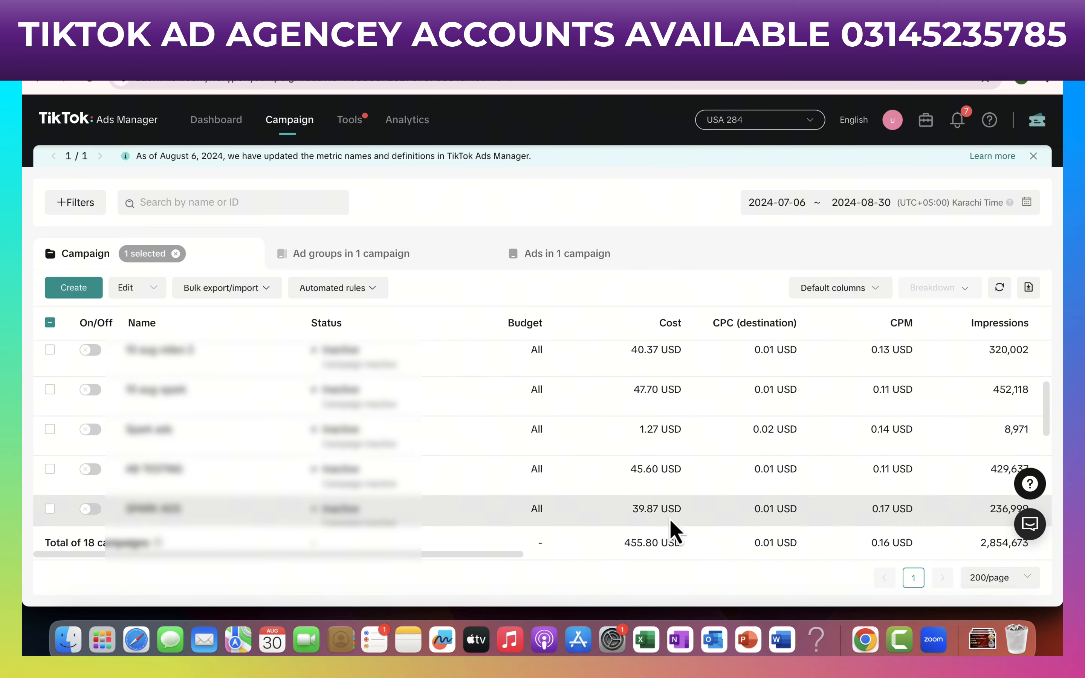
scroll(699, 464, up, 6)
mouse_move(780, 333)
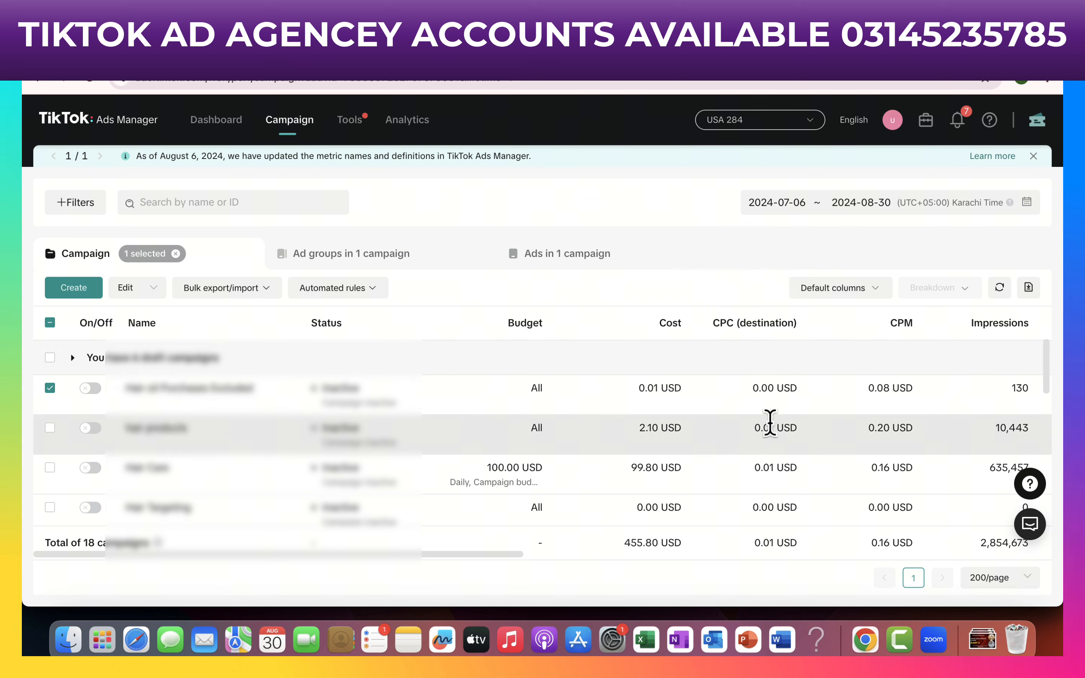
scroll(773, 462, down, 5)
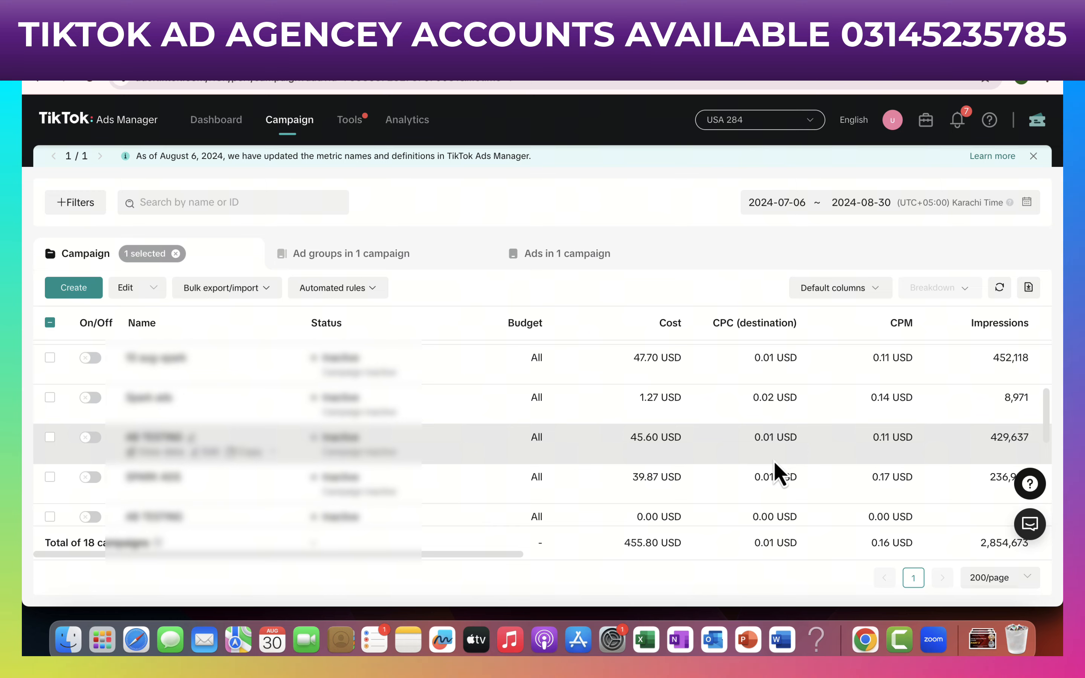
scroll(773, 459, down, 8)
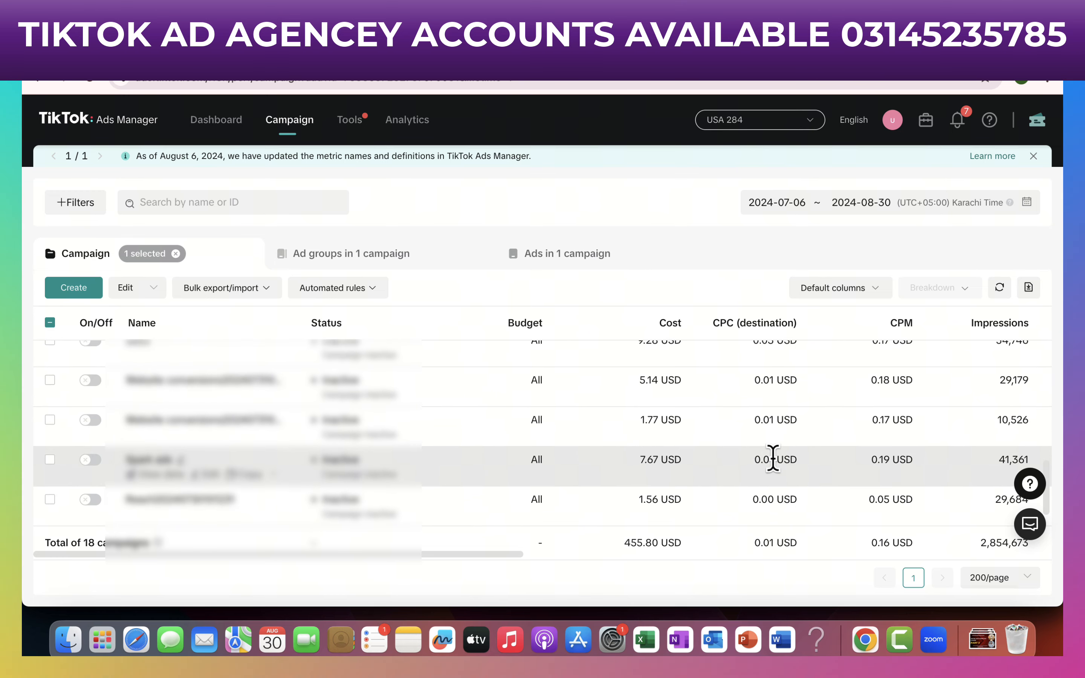
scroll(773, 460, right, 6)
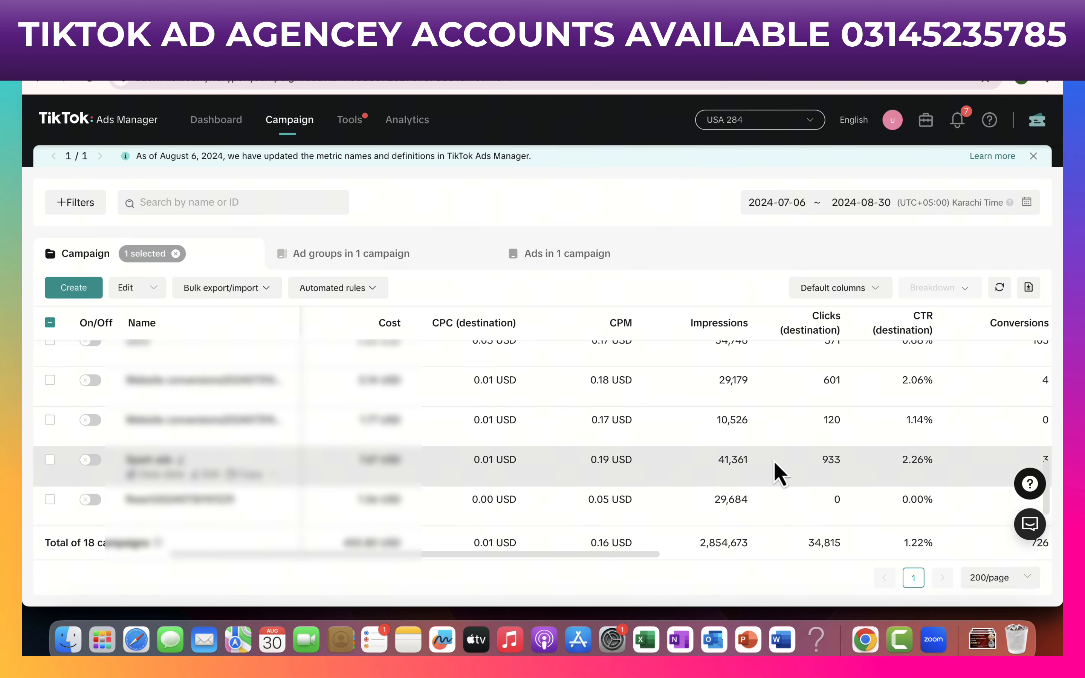
scroll(695, 408, up, 12)
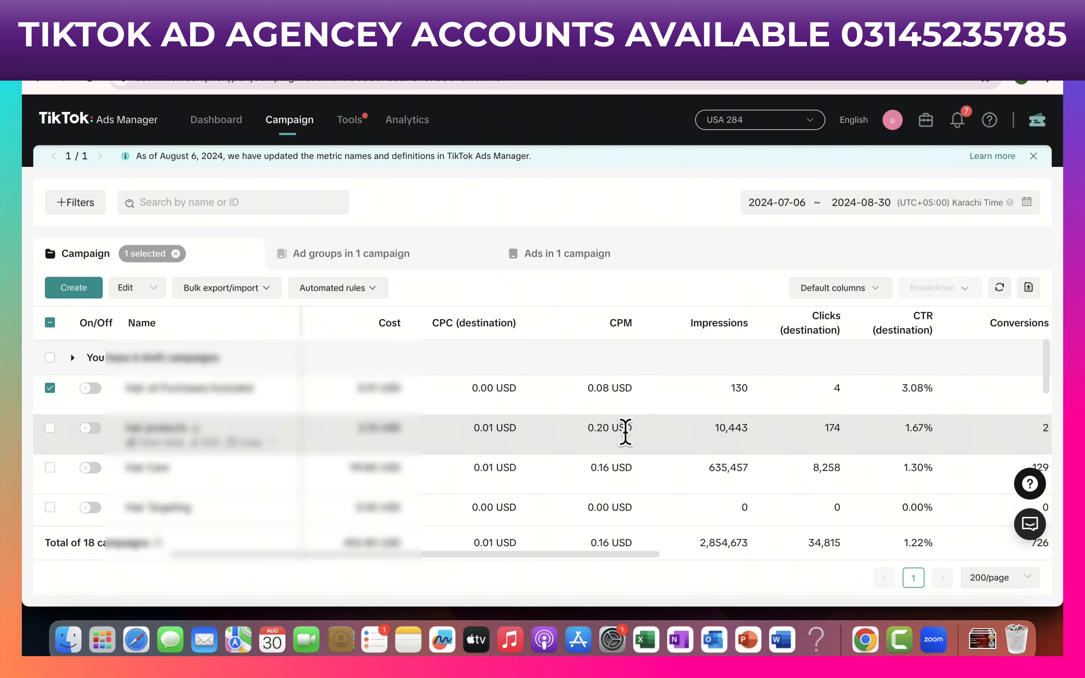
scroll(634, 476, down, 2)
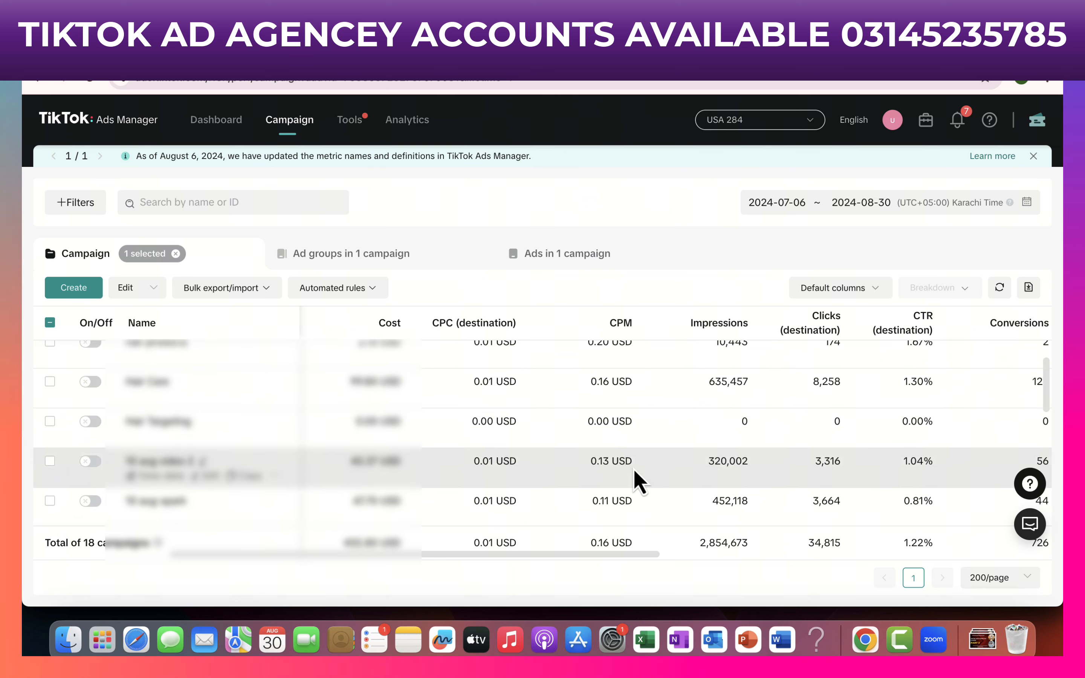
scroll(639, 483, down, 4)
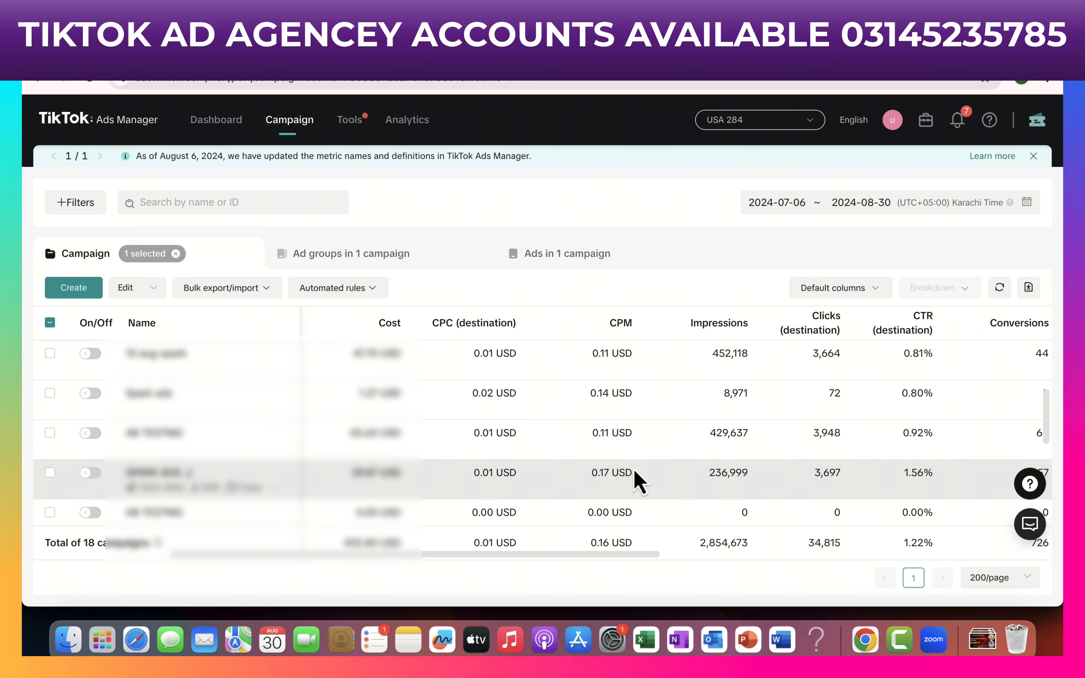
scroll(636, 478, down, 3)
scroll(672, 462, up, 10)
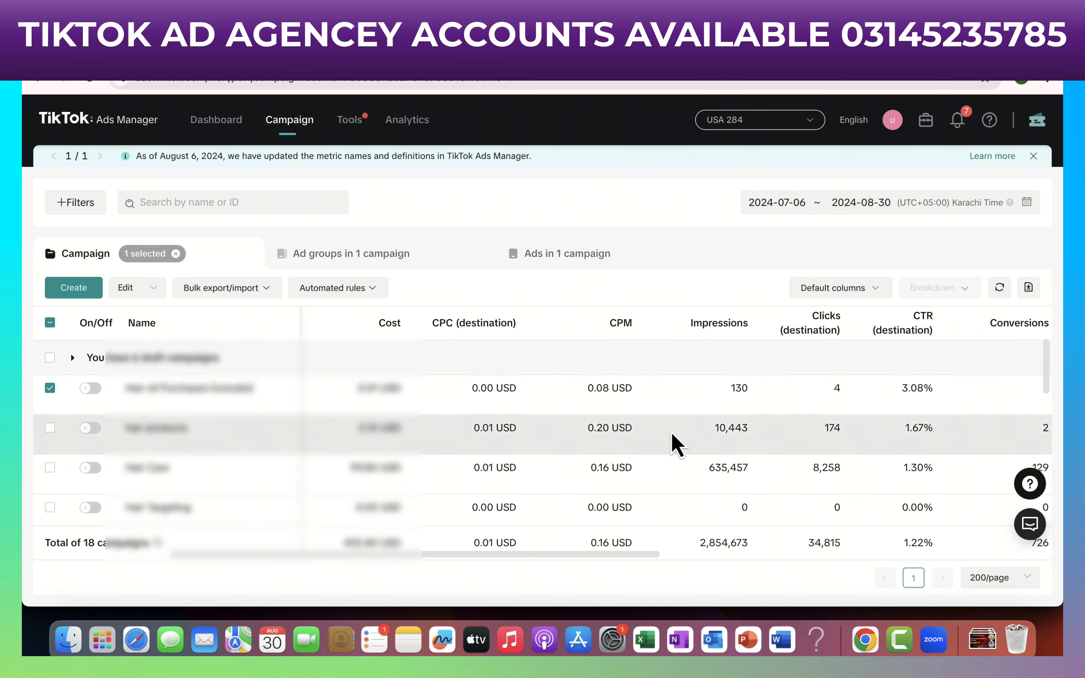
scroll(728, 437, down, 1)
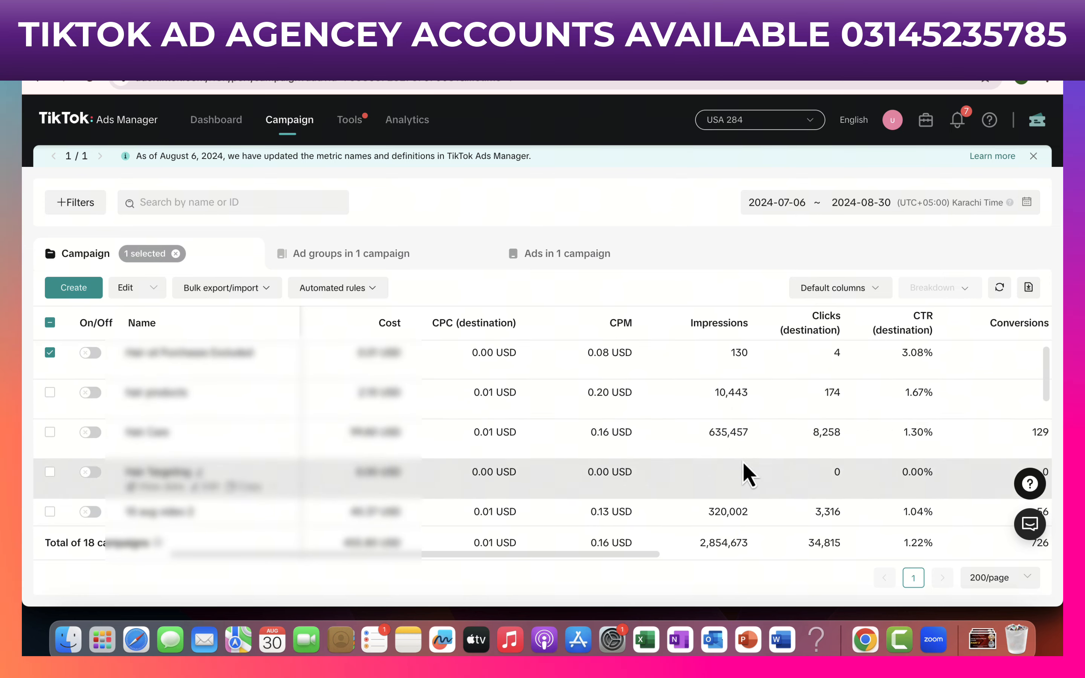
scroll(748, 475, down, 8)
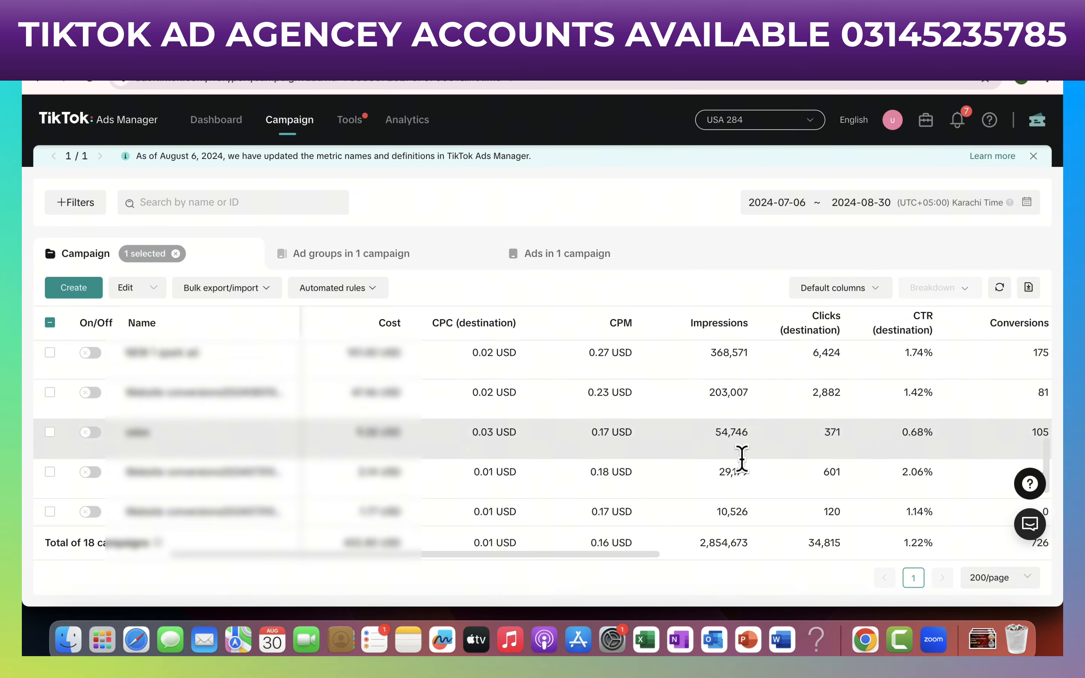
scroll(742, 457, down, 2)
scroll(826, 453, up, 10)
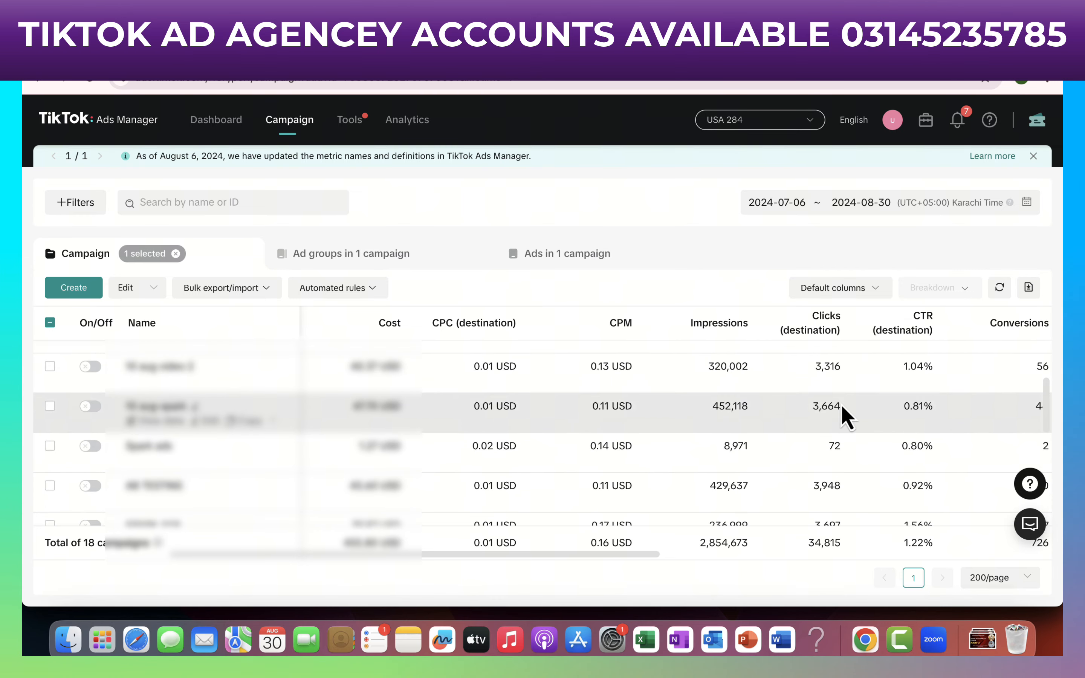
scroll(827, 414, up, 3)
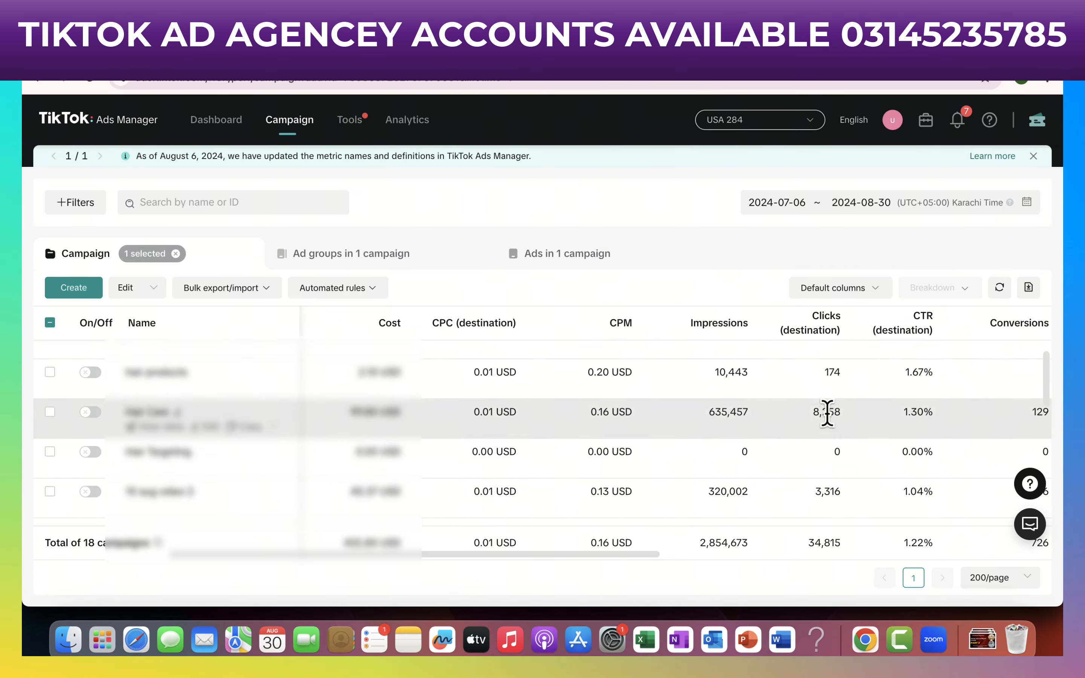
Examine the conversions, cost per conversion and conversion rate (CVR) columns for the campaigns in the list.
scroll(828, 415, up, 2)
scroll(905, 391, right, 5)
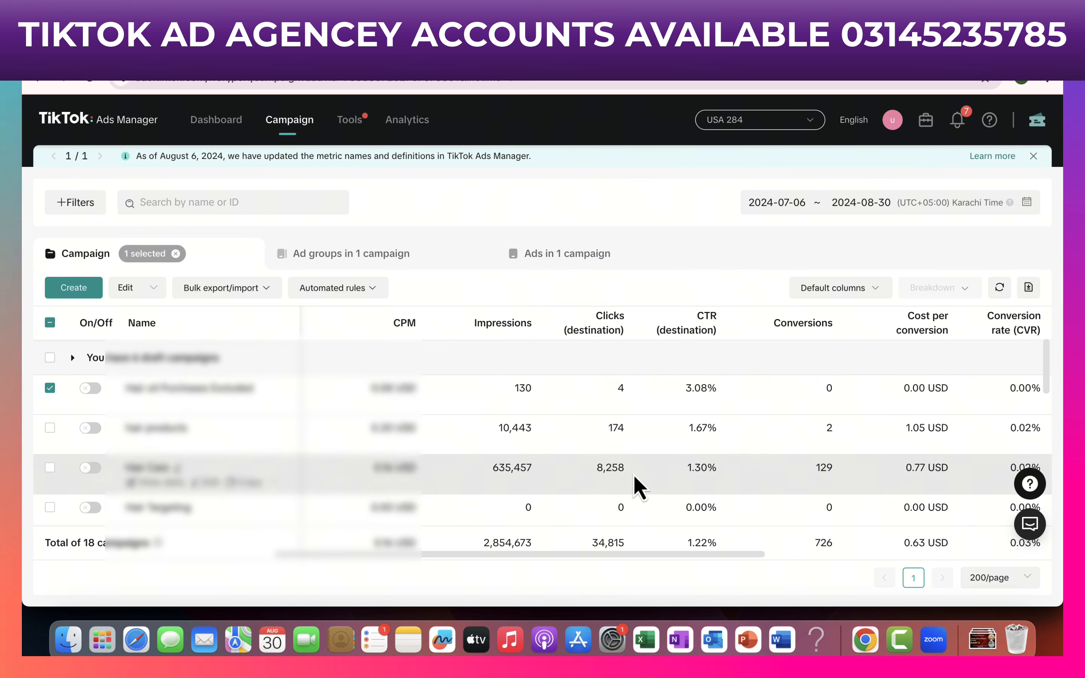
scroll(751, 381, right, 3)
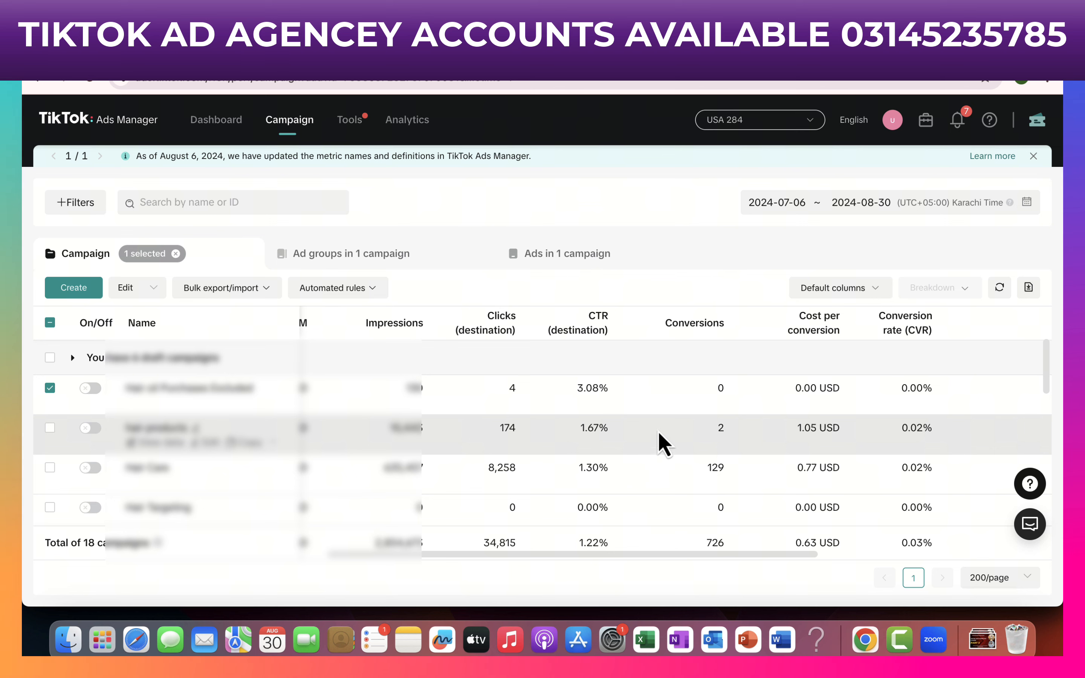
scroll(757, 430, down, 5)
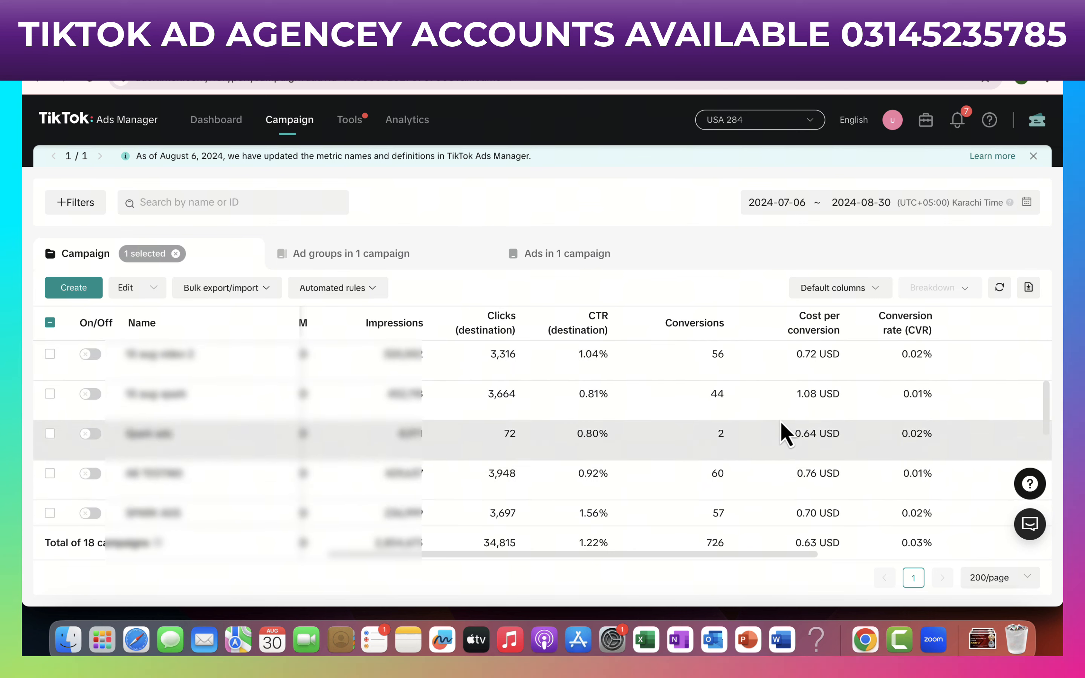
scroll(738, 473, down, 3)
scroll(738, 466, down, 6)
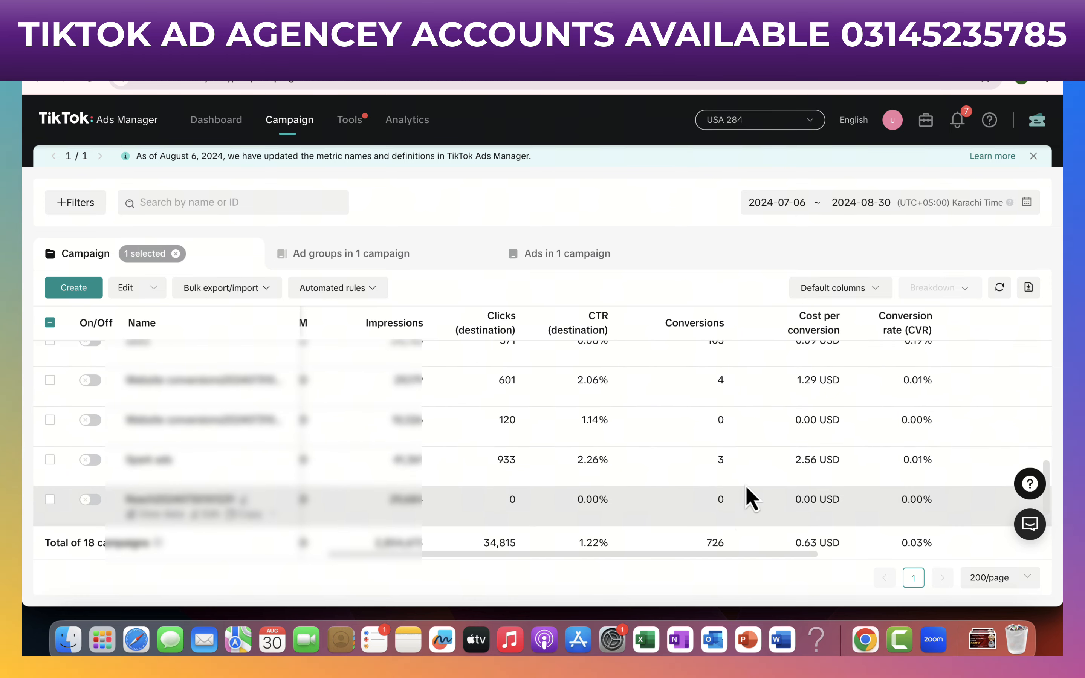
scroll(817, 371, up, 15)
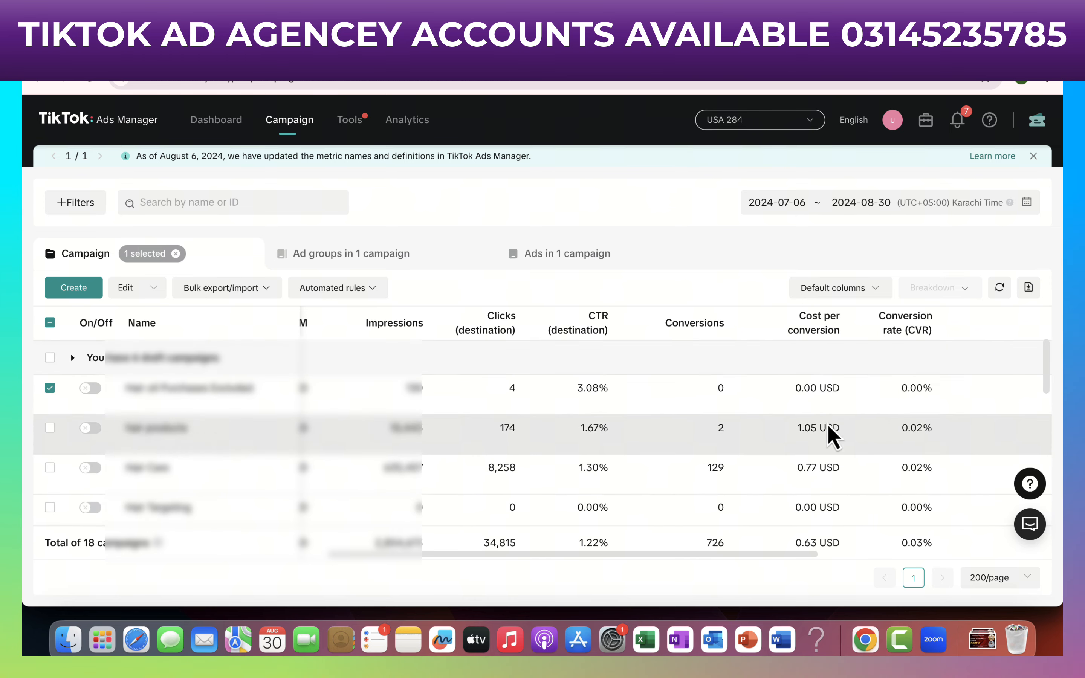
scroll(825, 453, down, 1)
scroll(824, 473, down, 2)
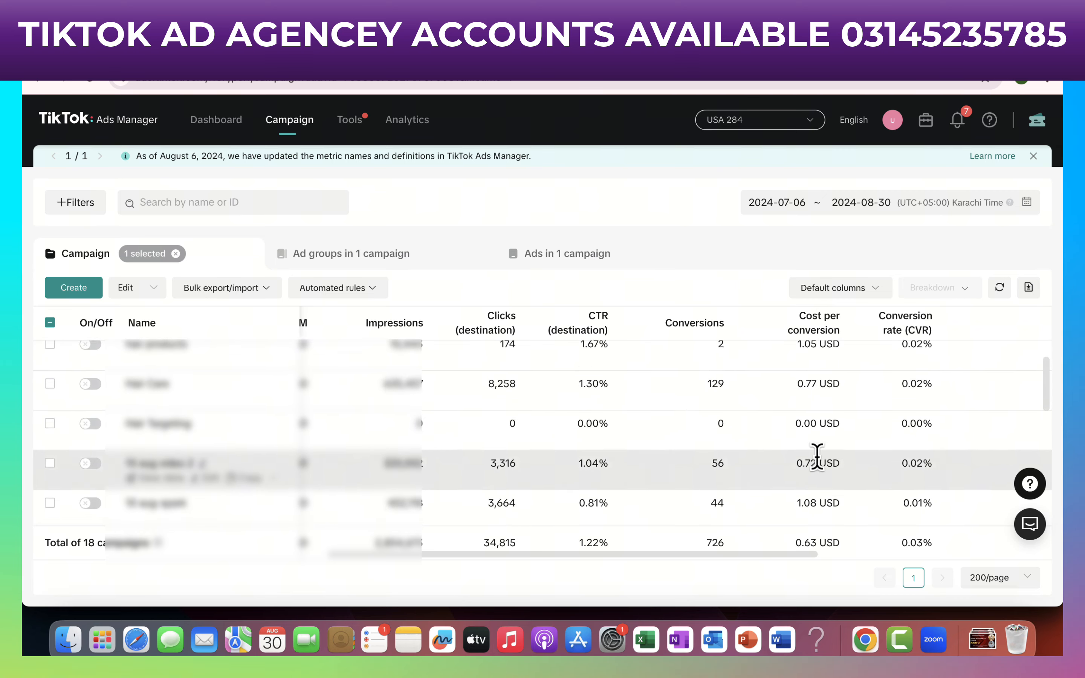
scroll(827, 490, down, 2)
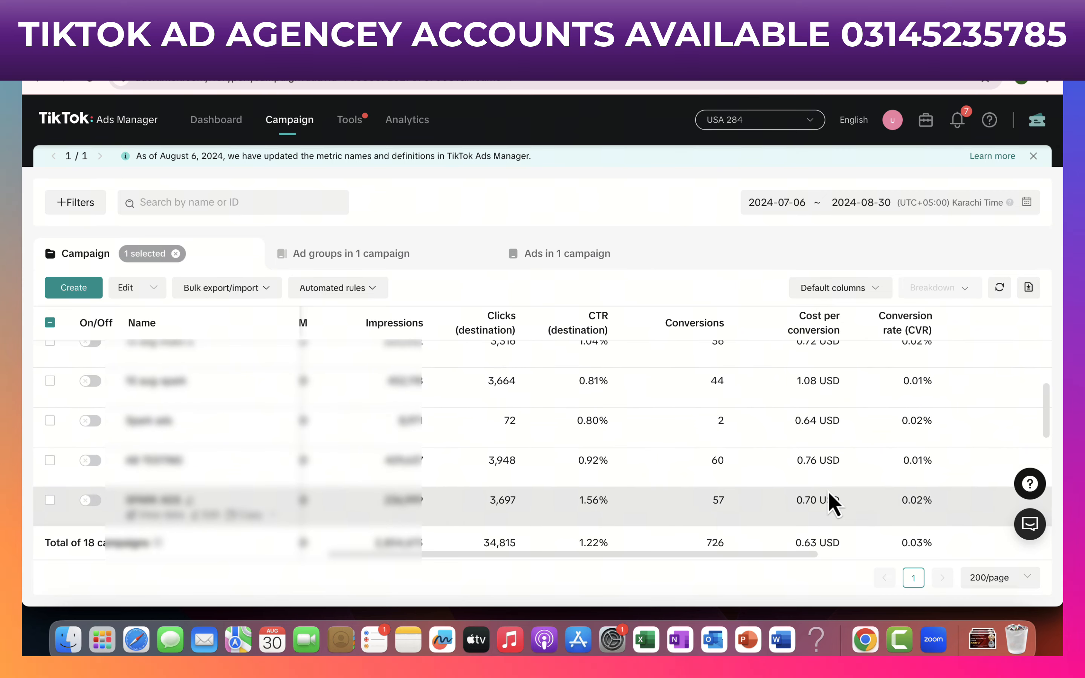
scroll(828, 494, up, 5)
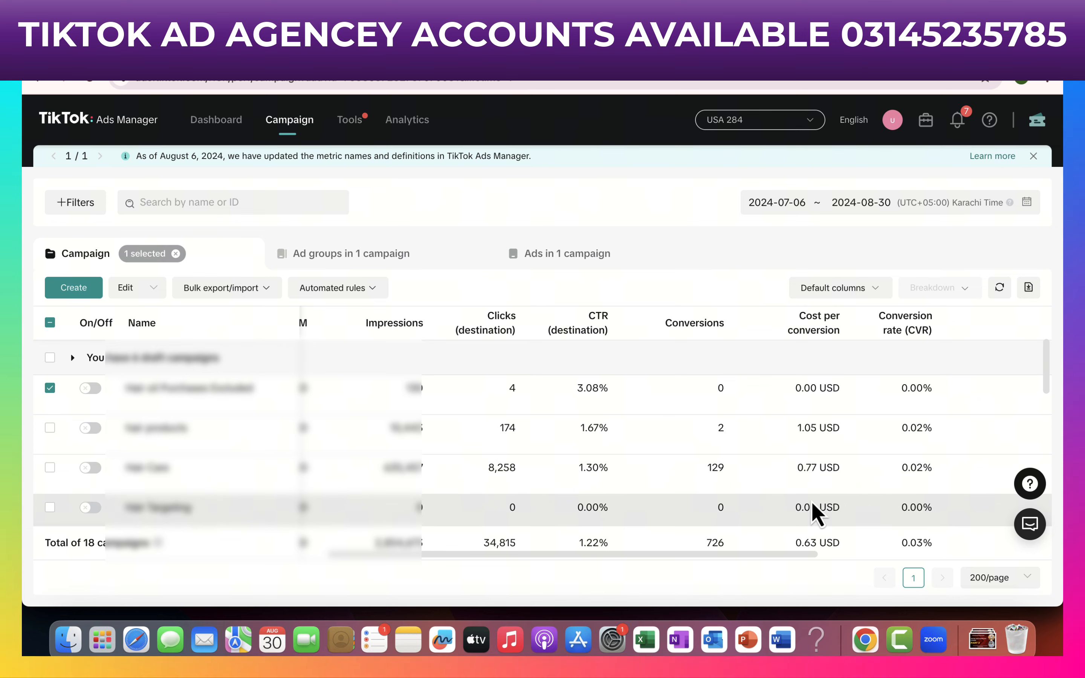
scroll(816, 514, down, 2)
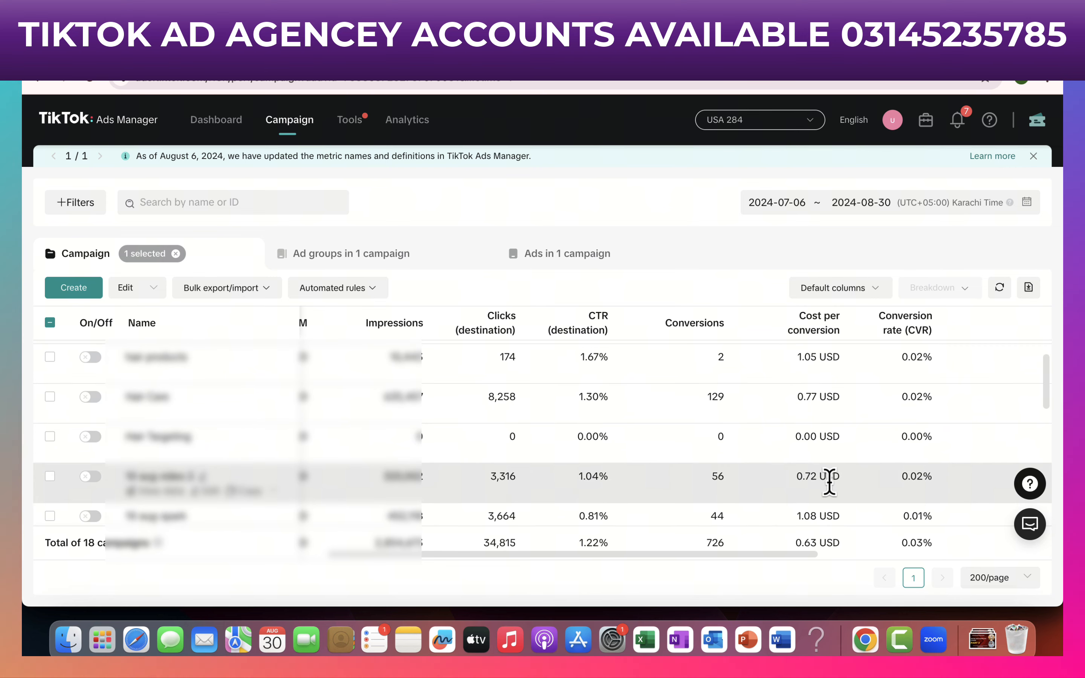
scroll(801, 520, down, 1)
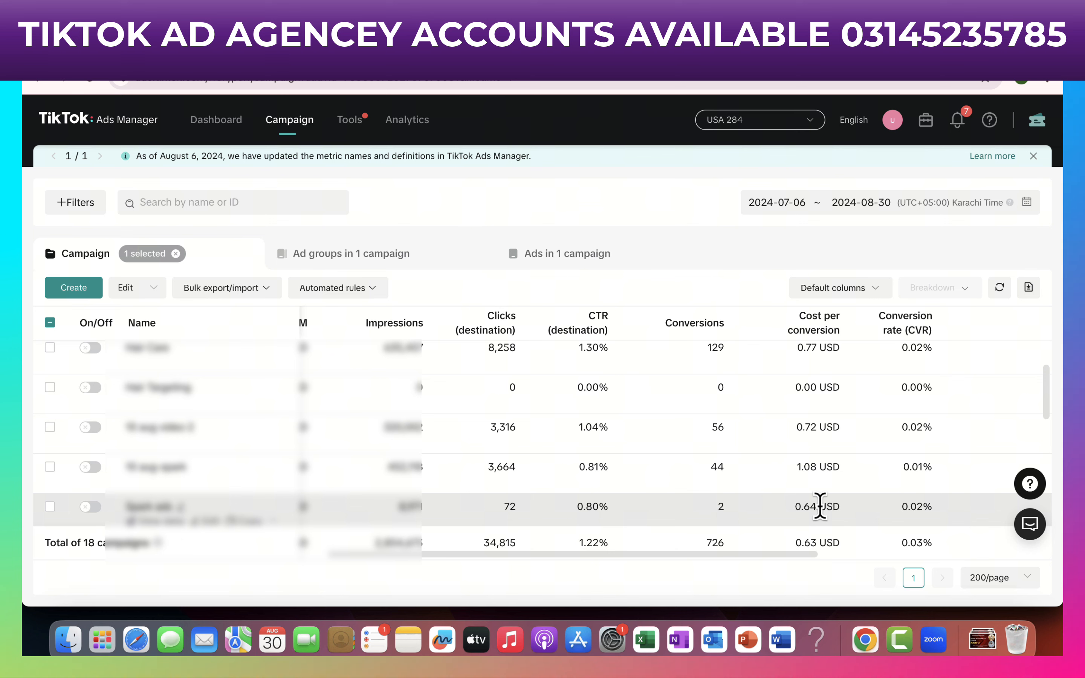
scroll(836, 431, up, 3)
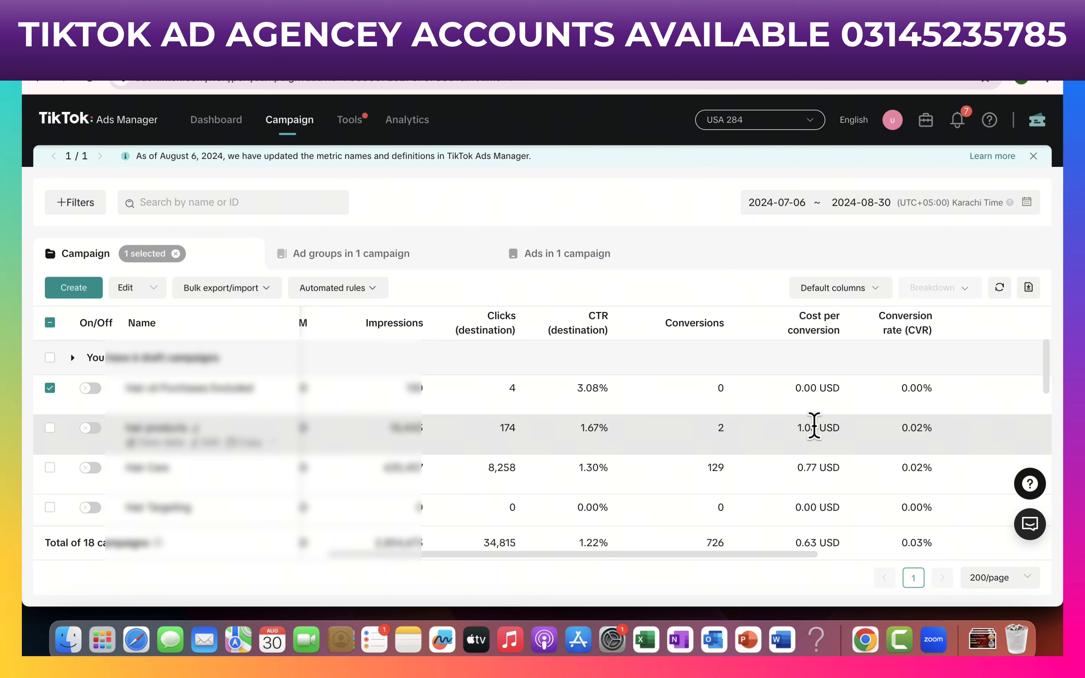
Check the Results, Cost per result and Result rate columns, and return to the campaigns' cost per conversion.
scroll(814, 428, right, 5)
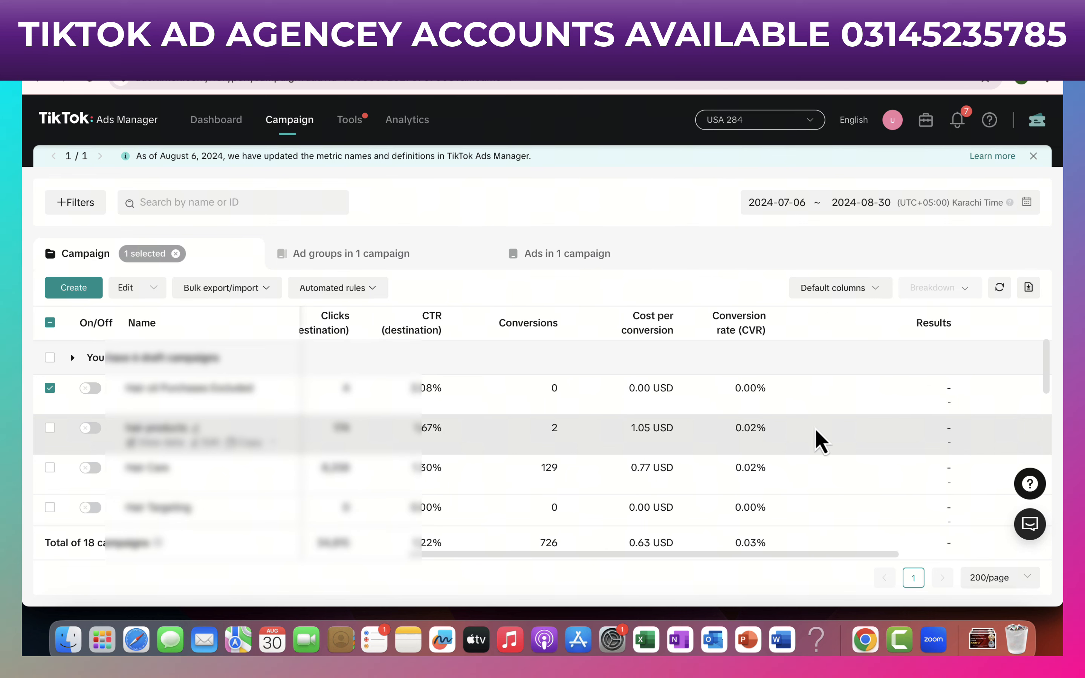
scroll(814, 428, down, 1)
right_click(813, 423)
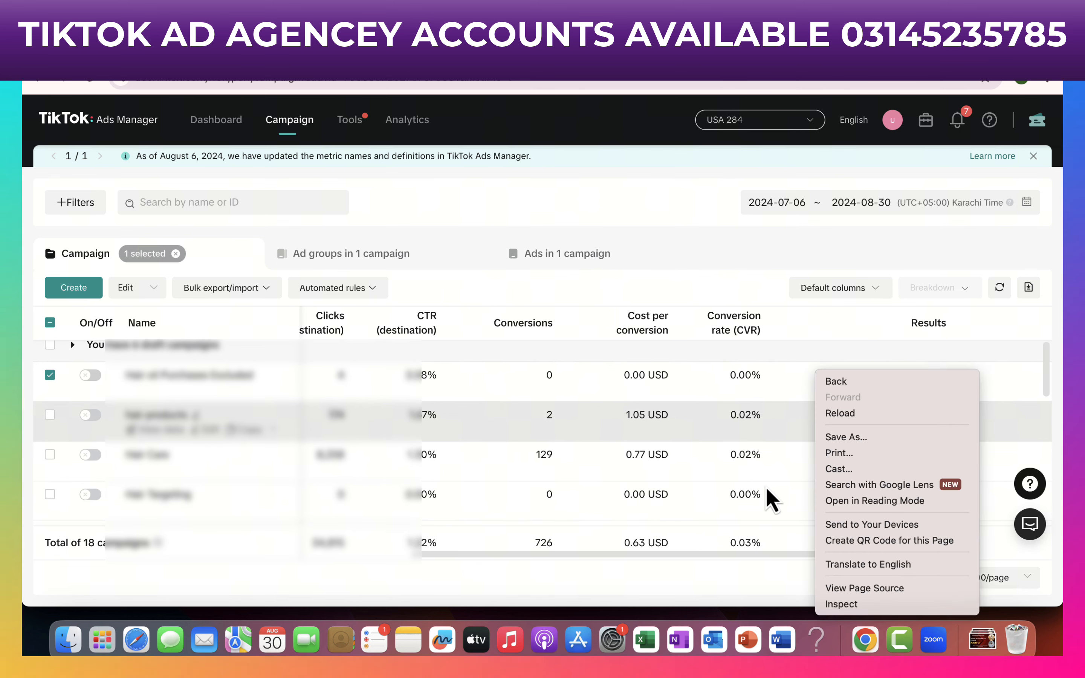
click(1021, 384)
scroll(1021, 384, right, 6)
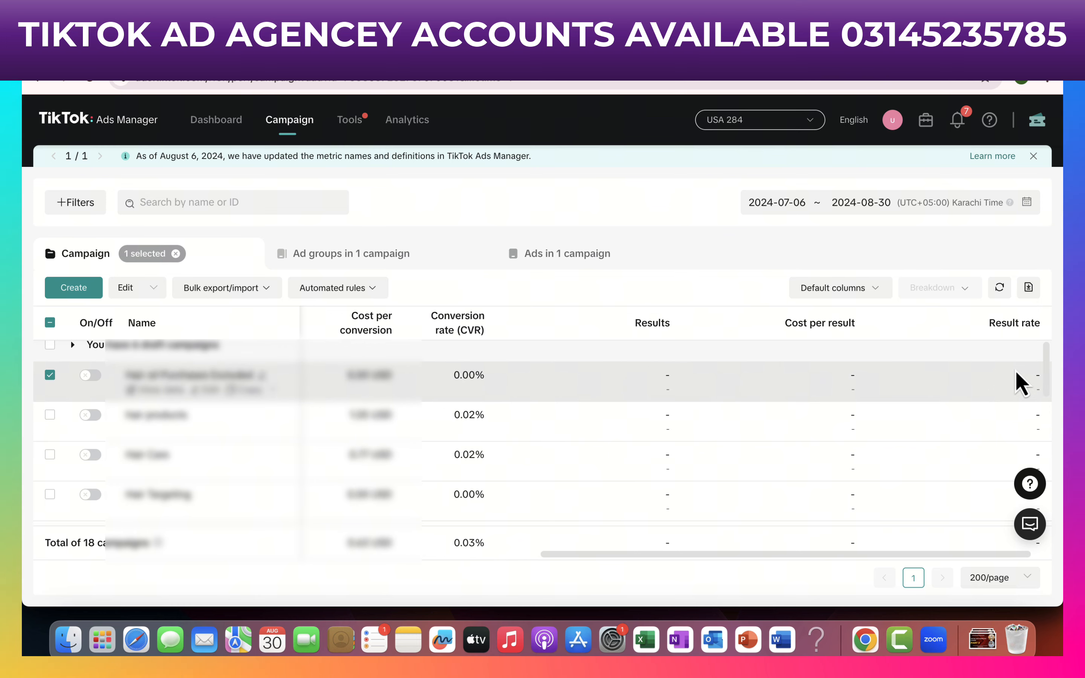
scroll(1021, 384, left, 8)
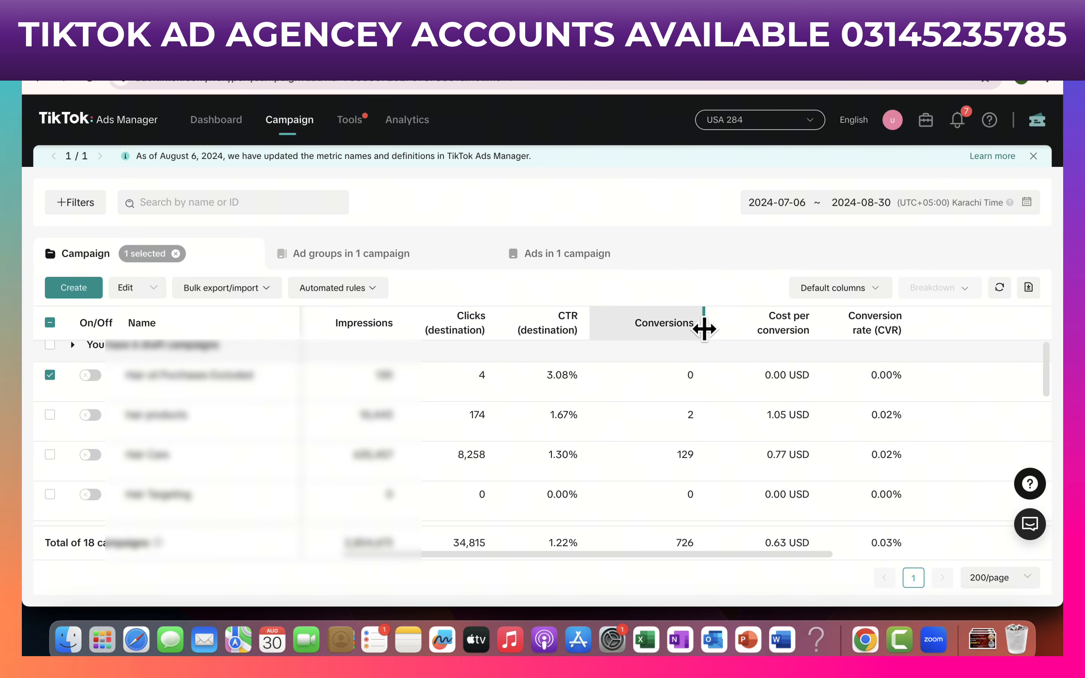
scroll(715, 422, down, 1)
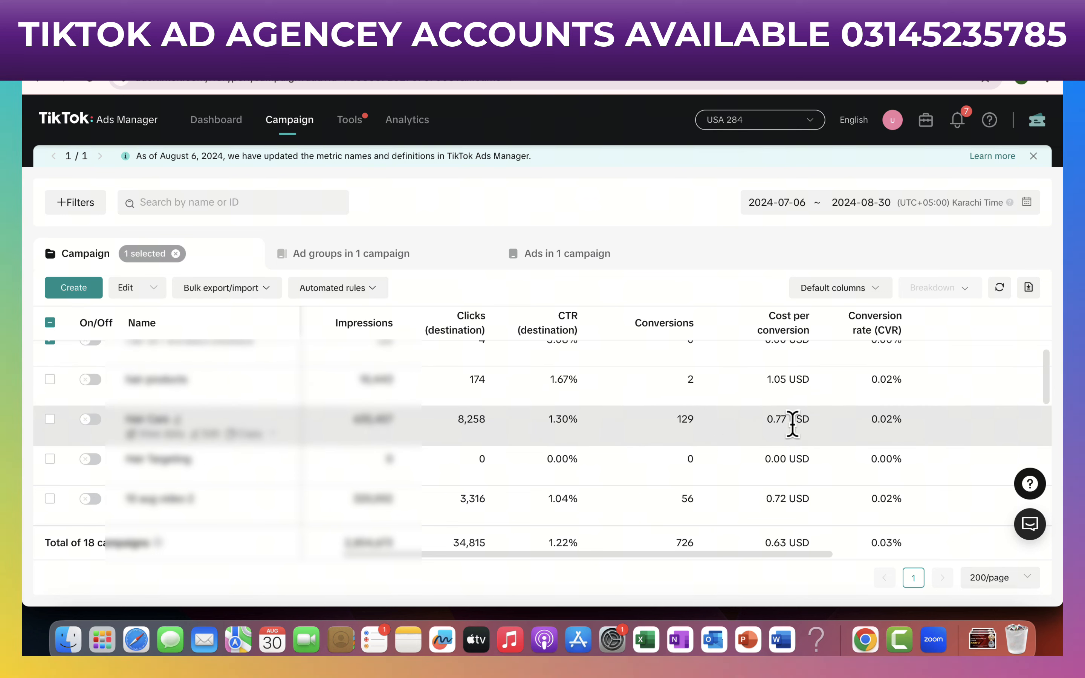
scroll(792, 424, up, 2)
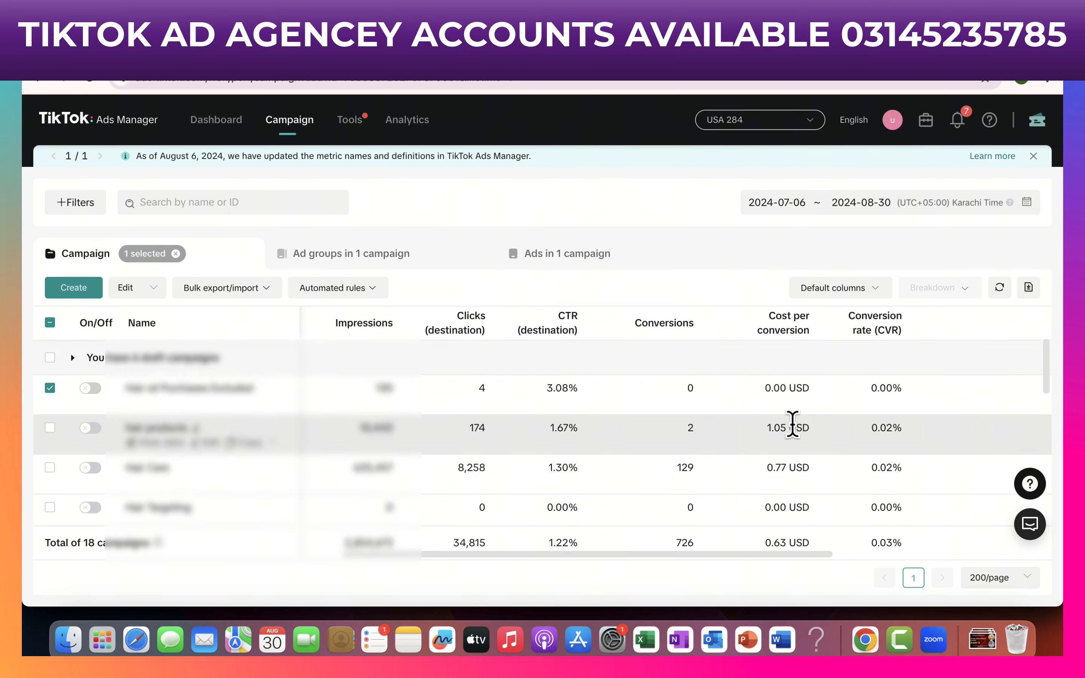
Dismiss the metric update notice and filter the campaign list by campaign status All.
click(1033, 156)
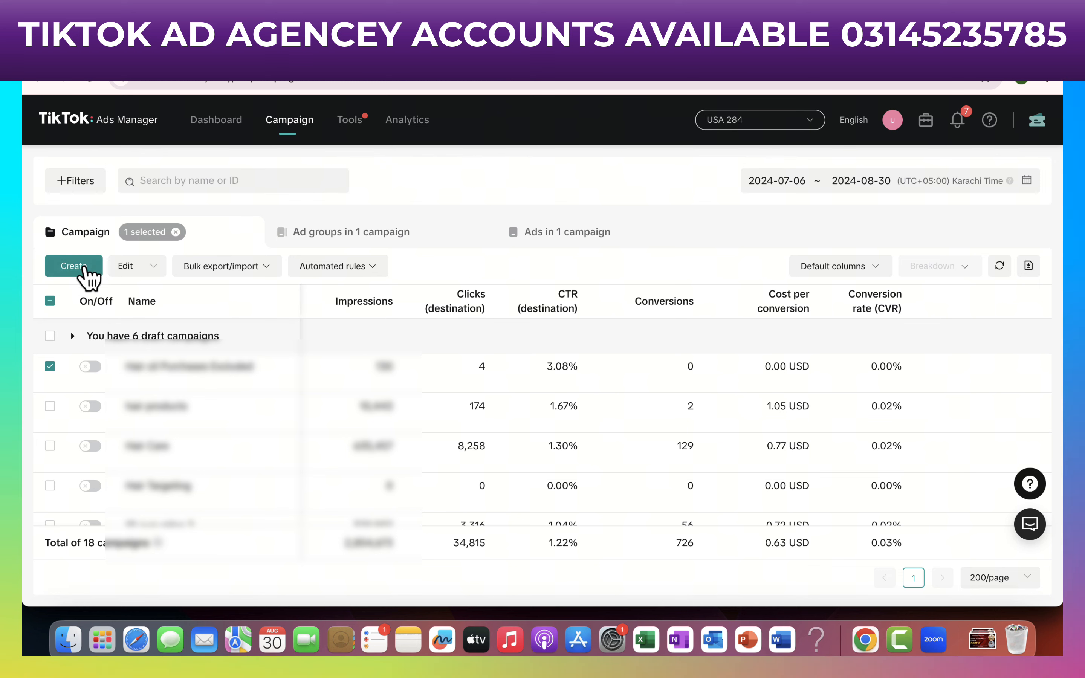
click(92, 179)
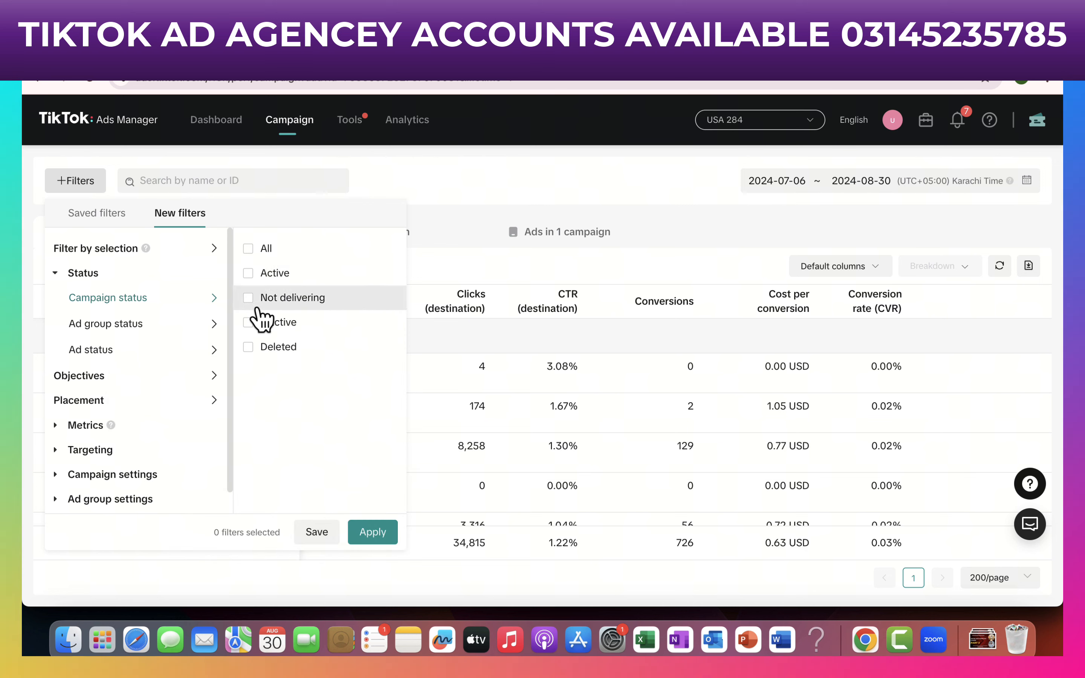
click(249, 249)
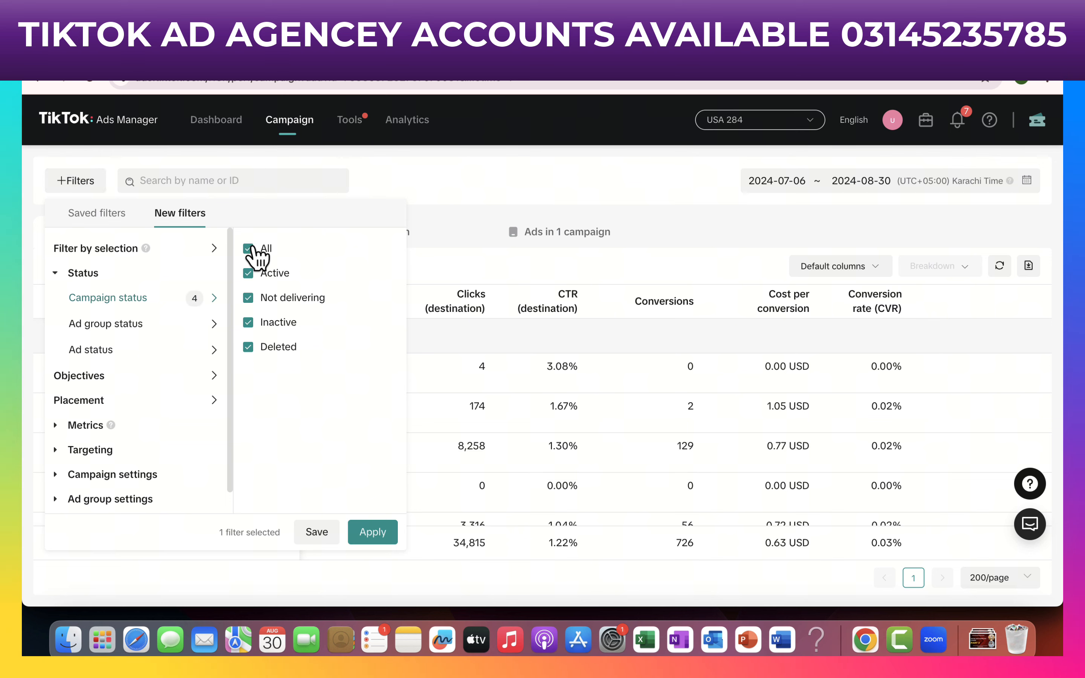
click(374, 534)
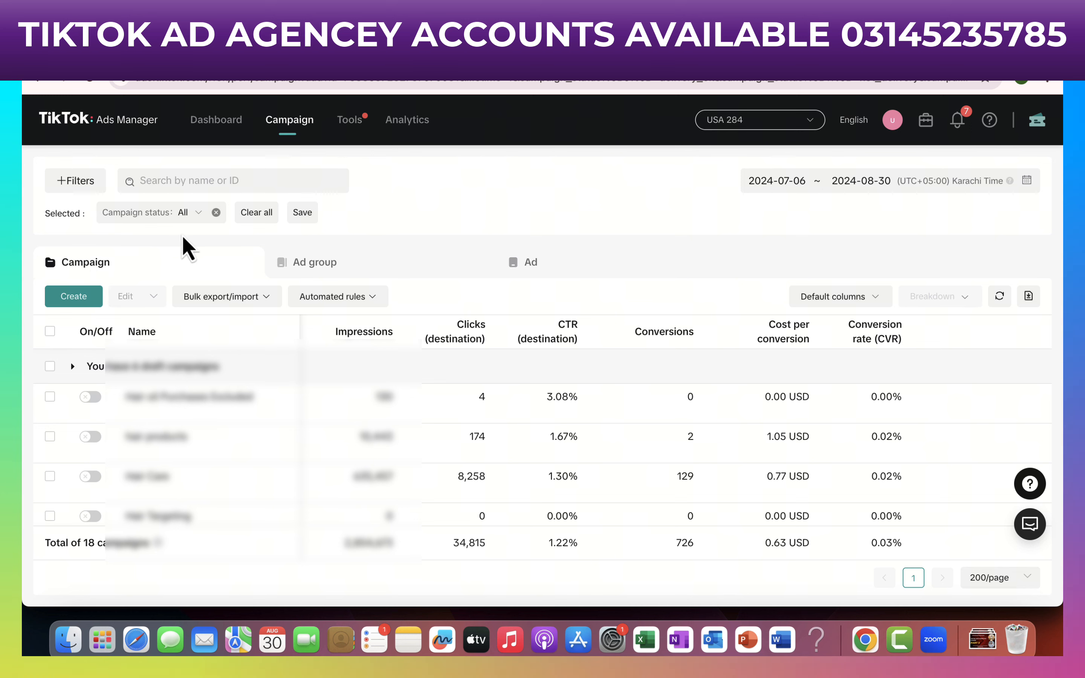
click(200, 186)
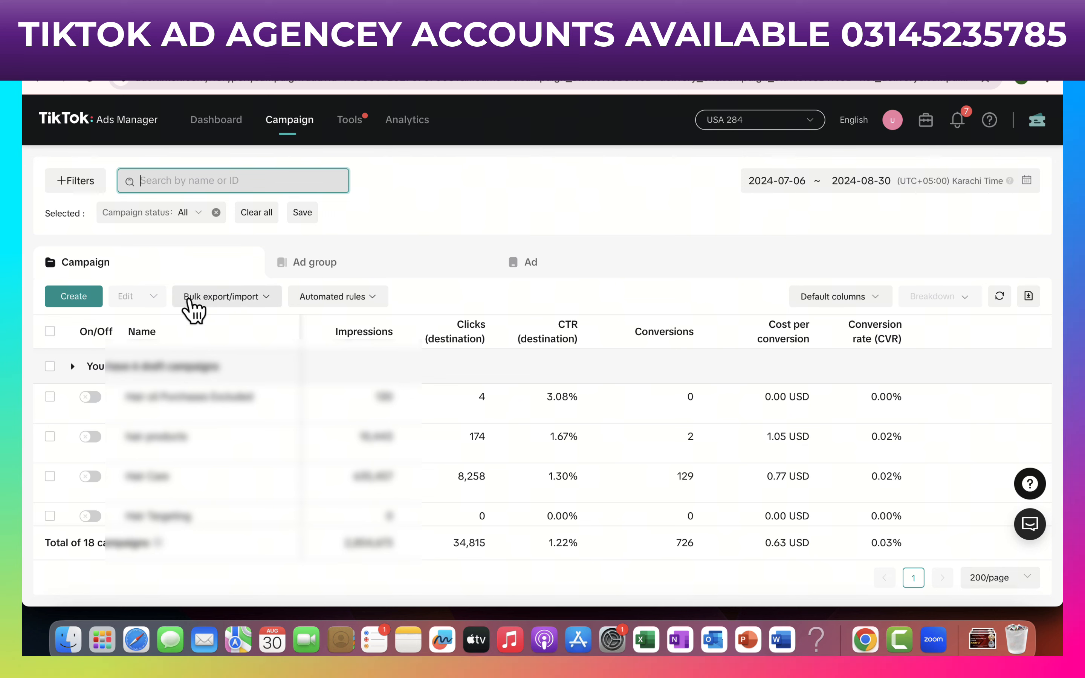
Start a new campaign with the Website conversions advertising objective, dismissing the tip about the objectives' new look.
click(76, 297)
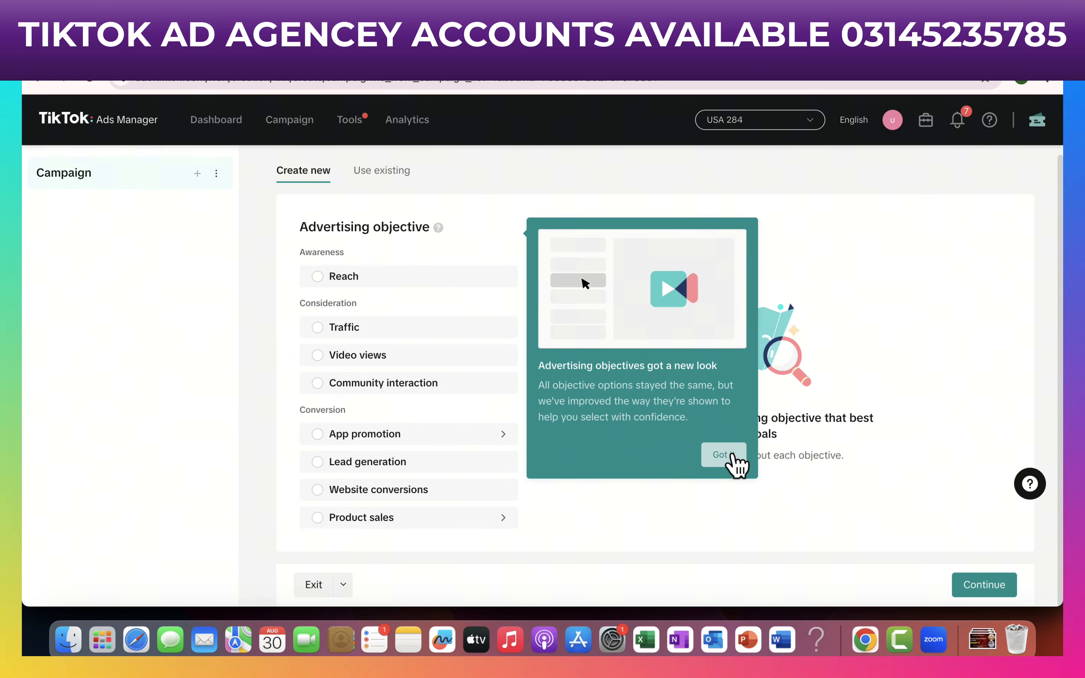
click(731, 455)
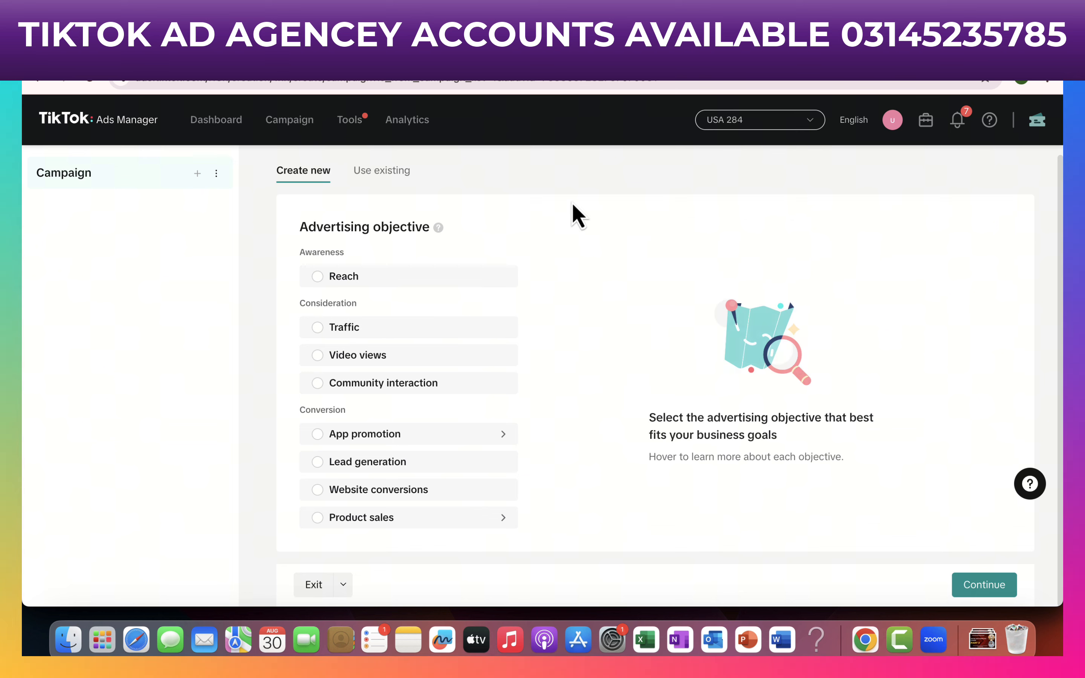
mouse_move(389, 275)
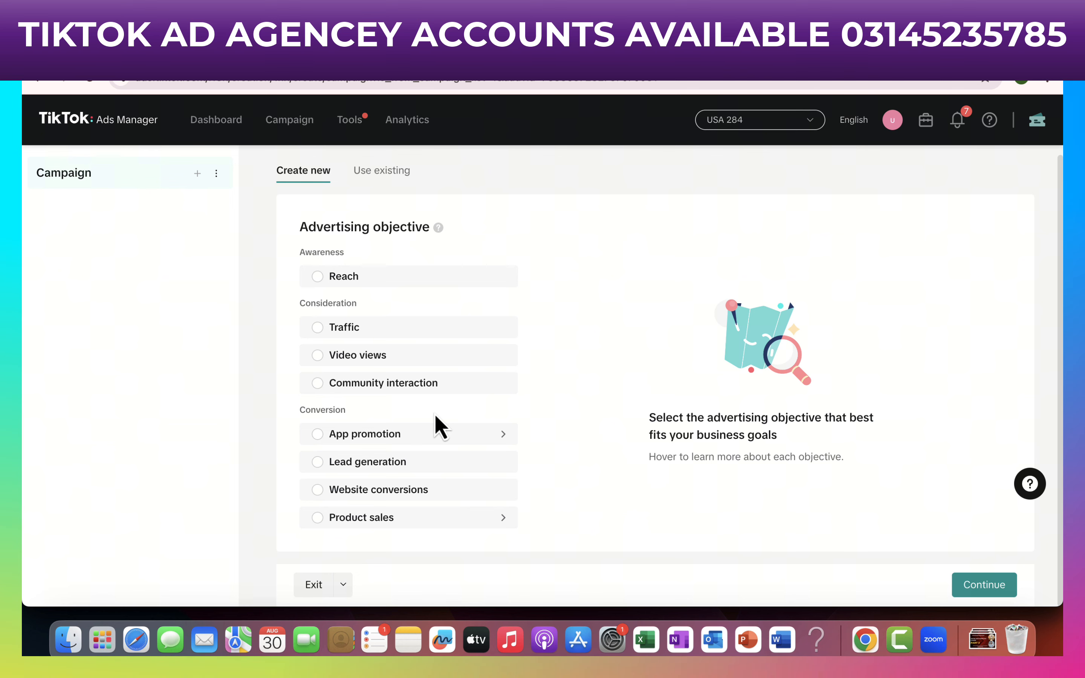
mouse_move(334, 285)
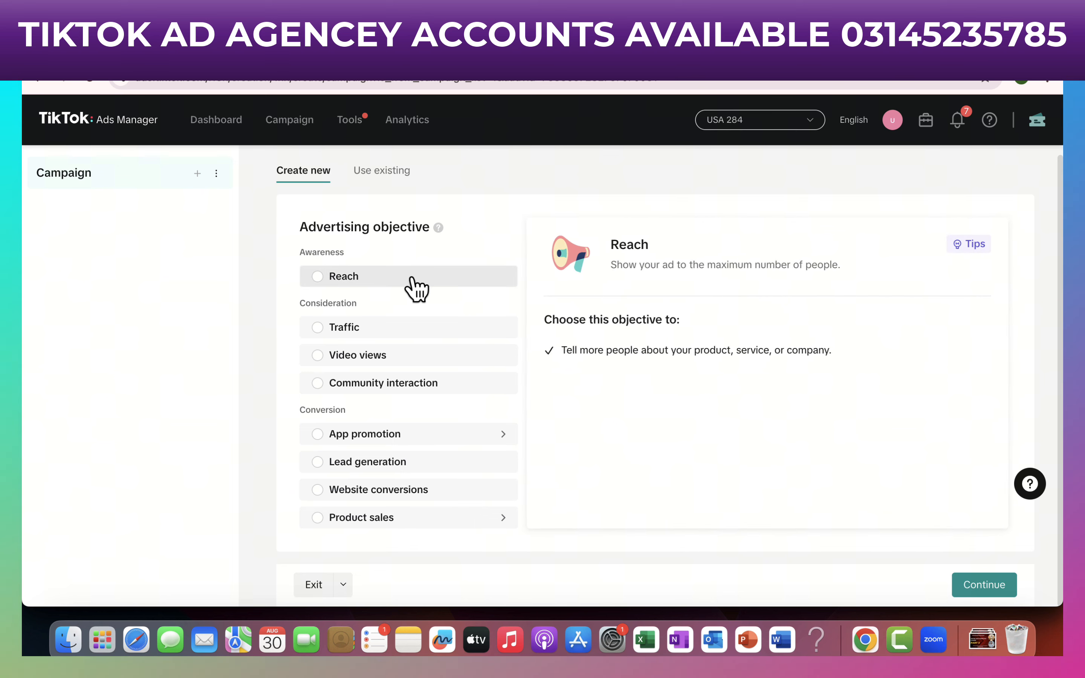
click(387, 442)
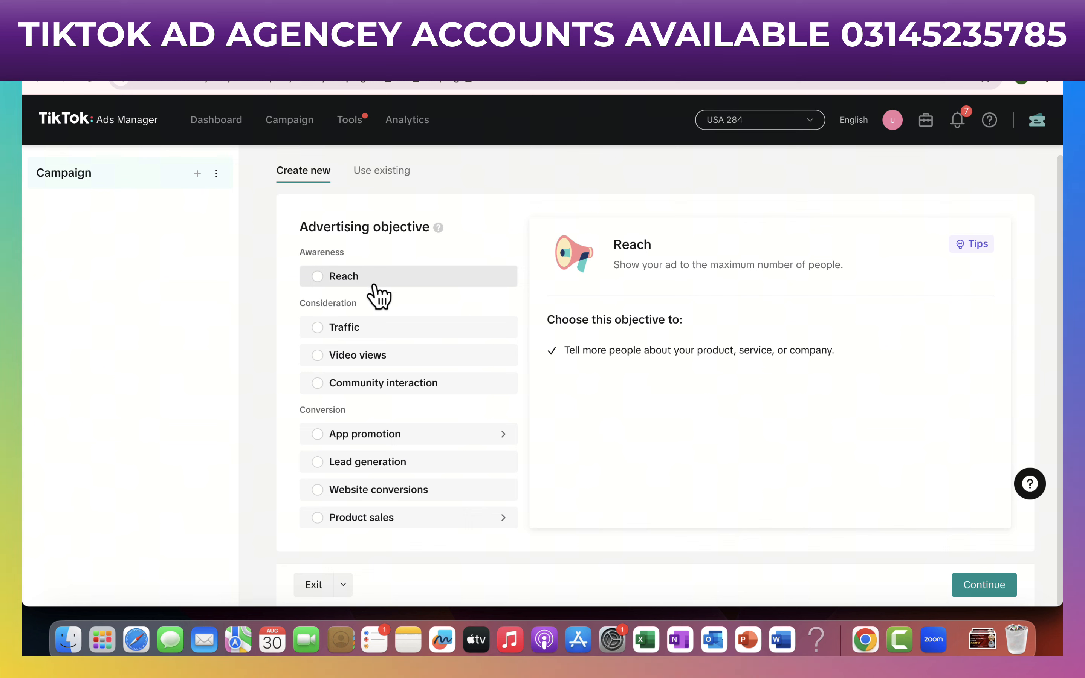
click(380, 491)
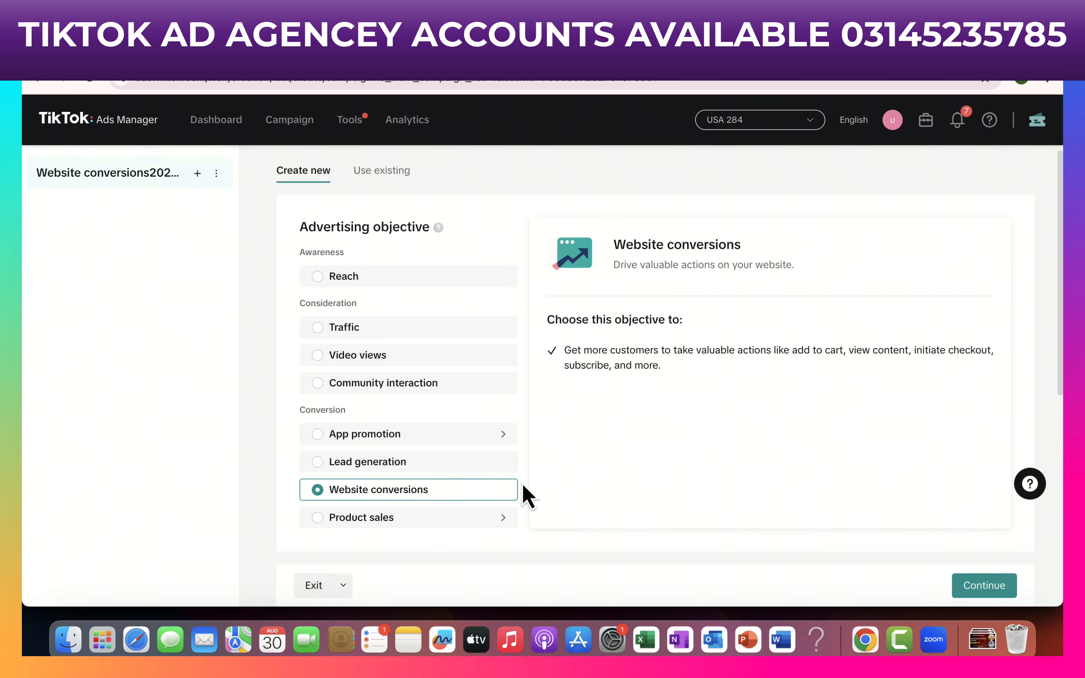
Review the campaign settings, keep the defaults, and continue to the ad group setup.
scroll(521, 482, down, 7)
scroll(528, 495, up, 1)
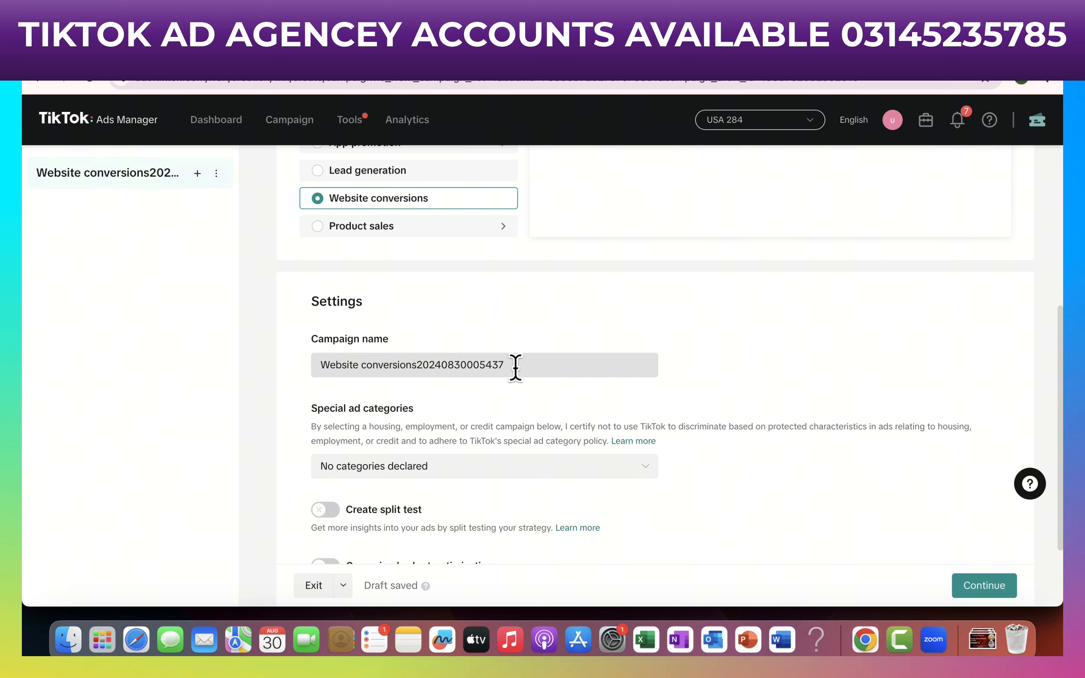
scroll(427, 403, down, 3)
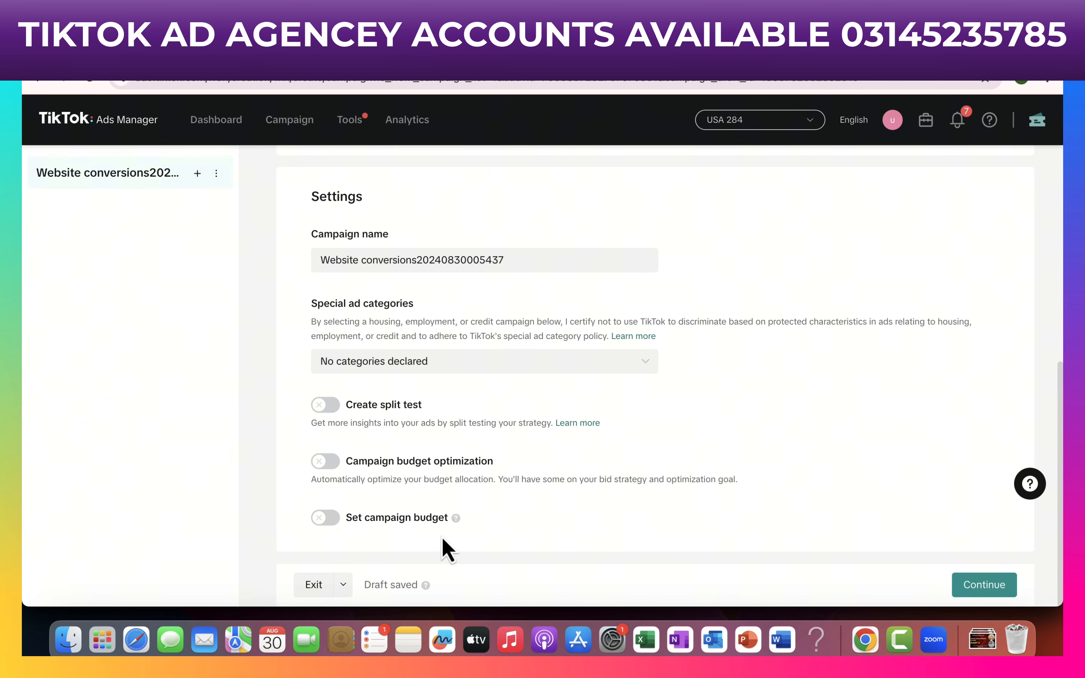
click(991, 588)
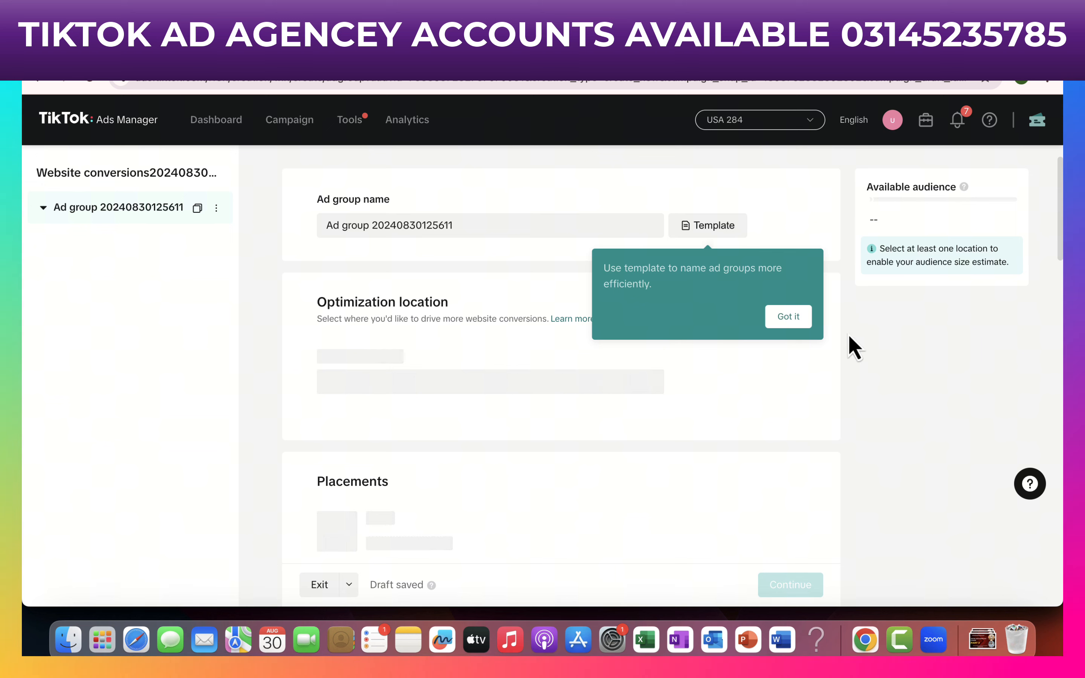
Dismiss the ad group naming template tip and select layal as the website data connection.
click(789, 320)
scroll(648, 340, down, 2)
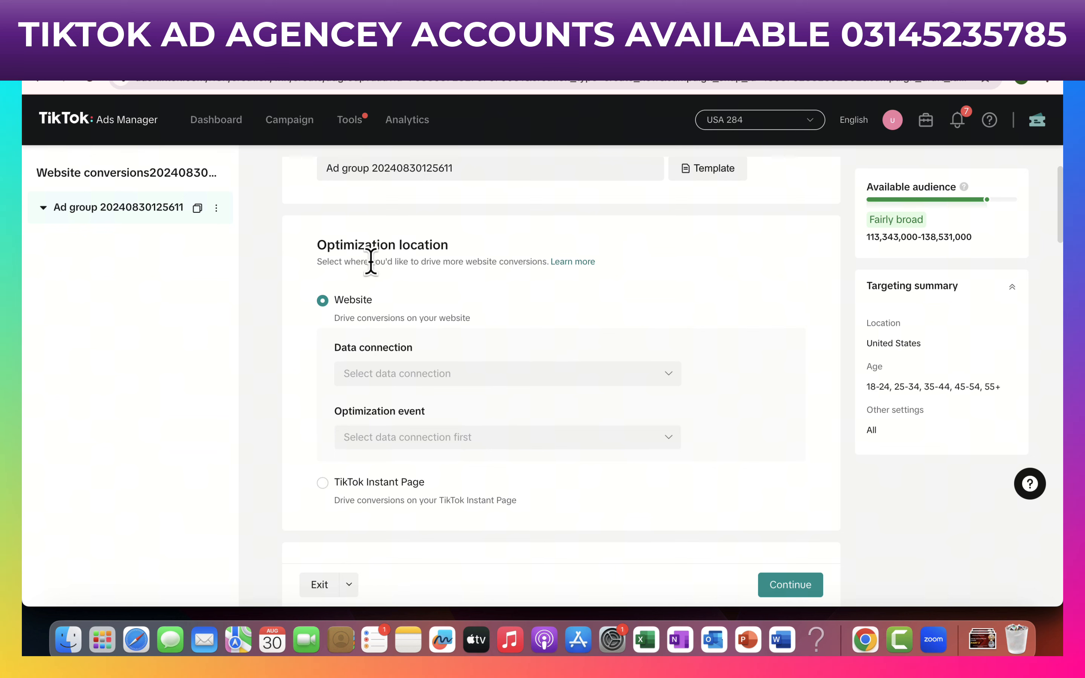
click(465, 374)
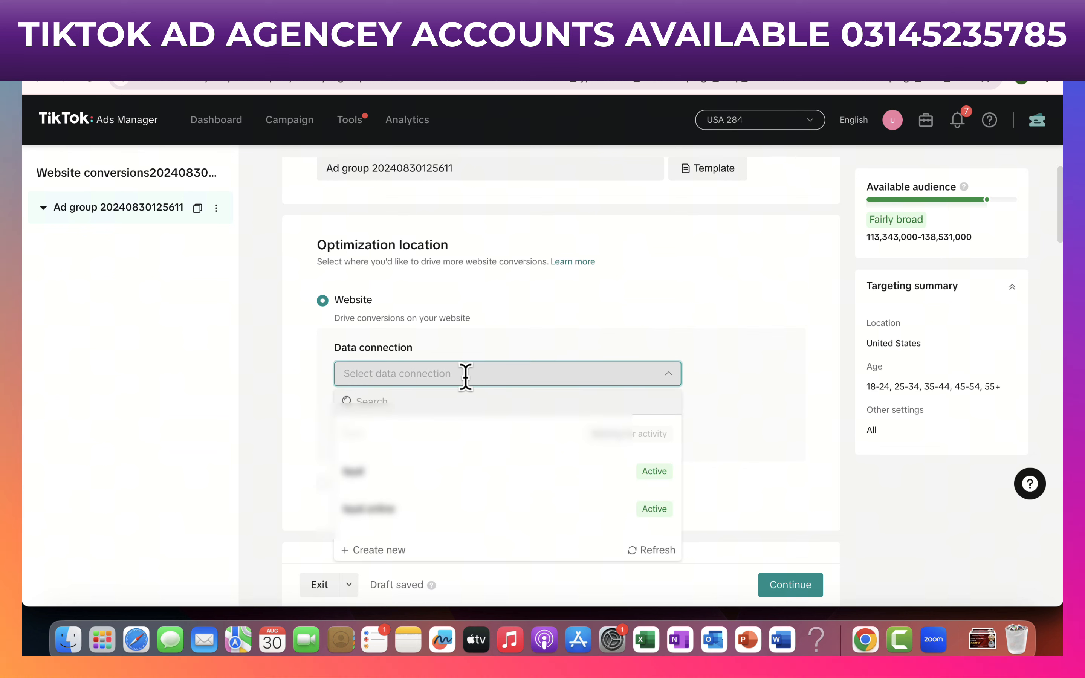
click(446, 471)
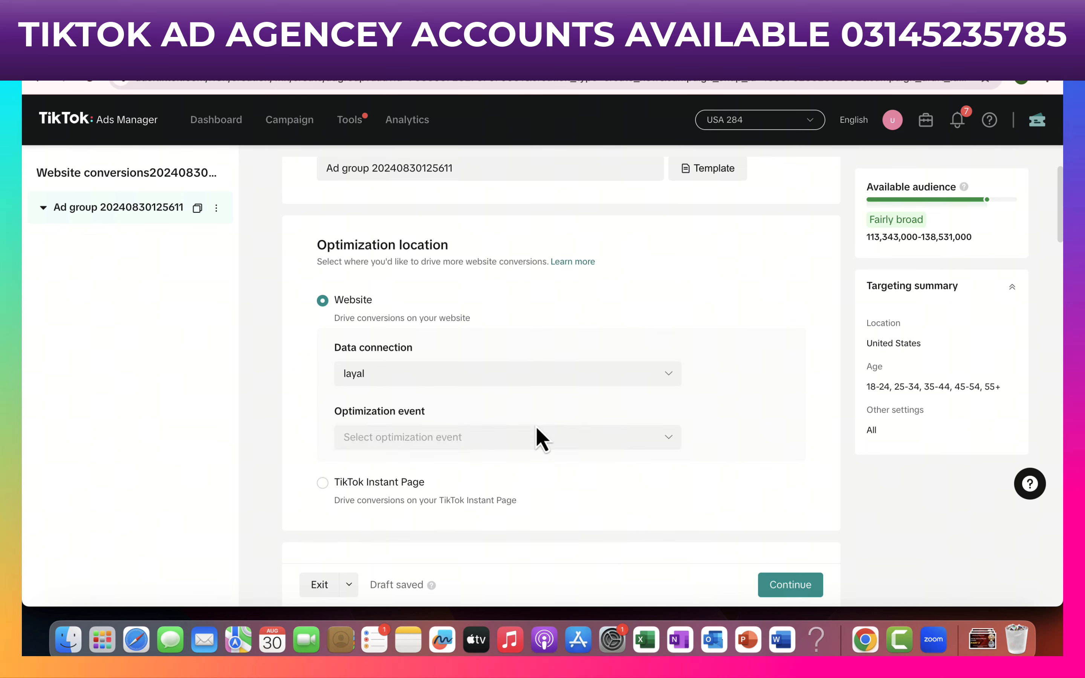
Set the optimization event to Place an Order and review the other available events without changing it.
click(540, 441)
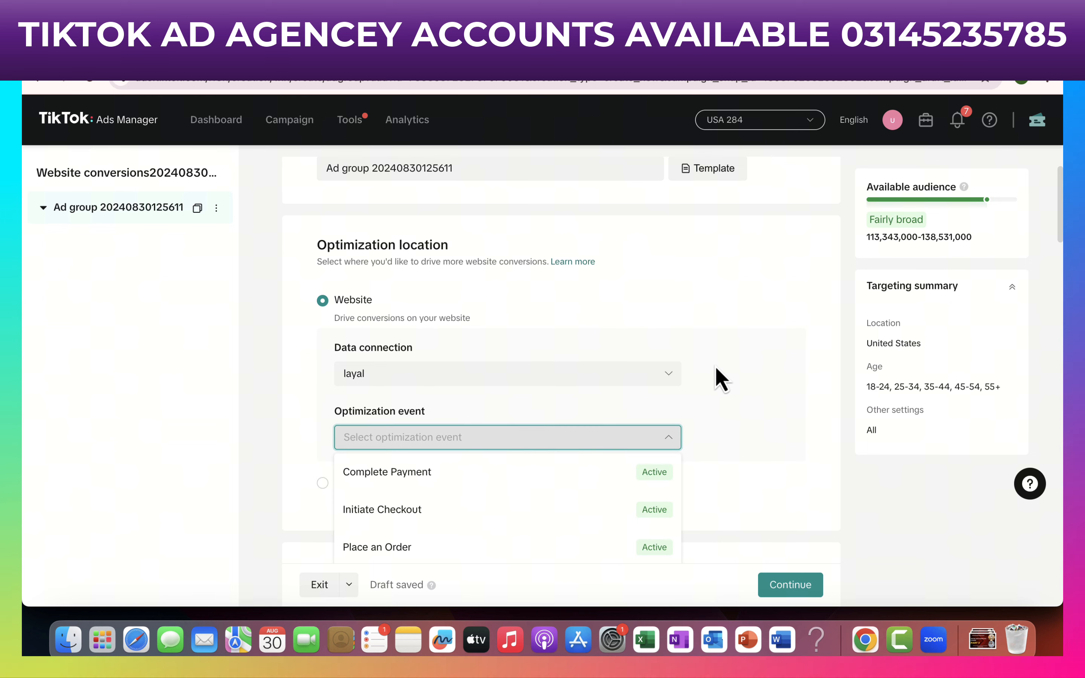
scroll(719, 381, down, 2)
click(599, 462)
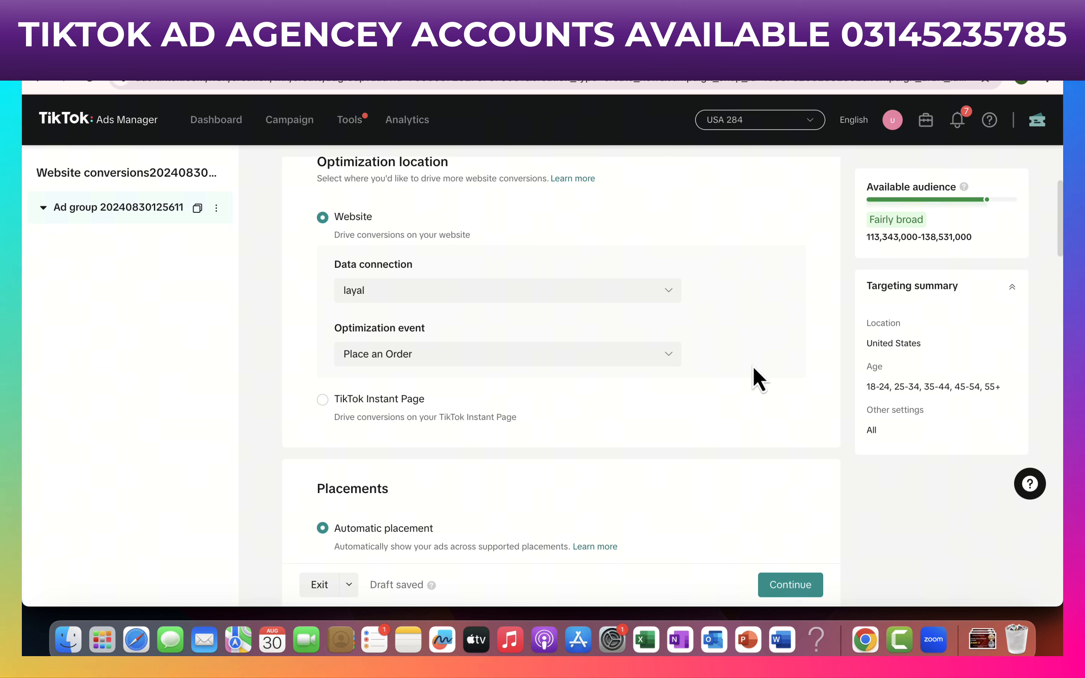
click(630, 353)
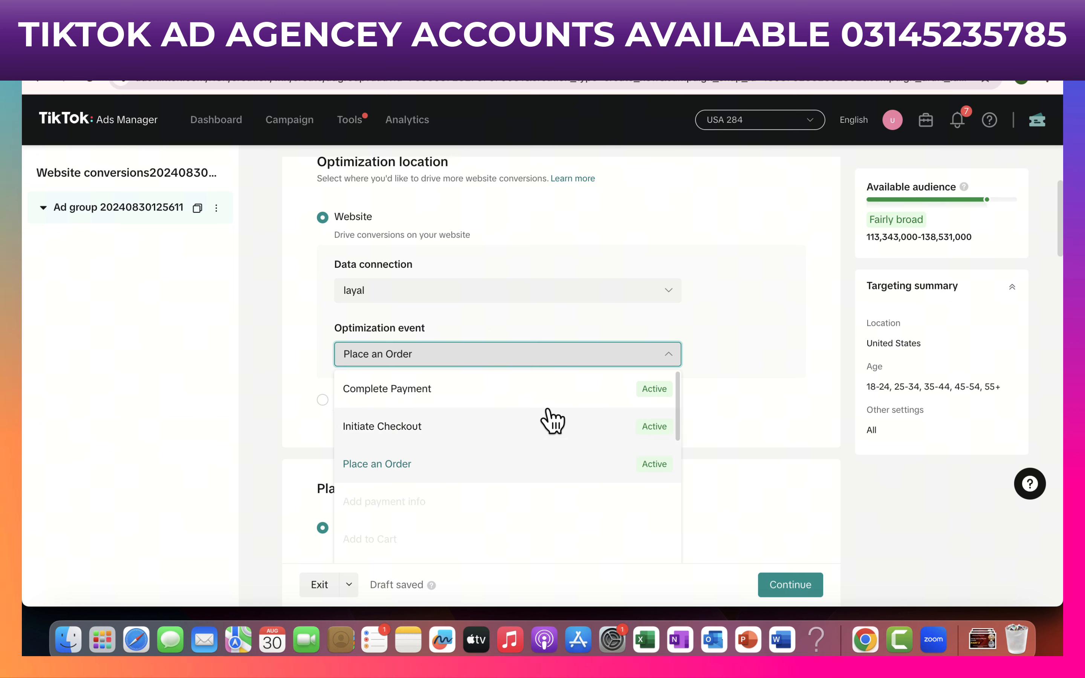
click(698, 337)
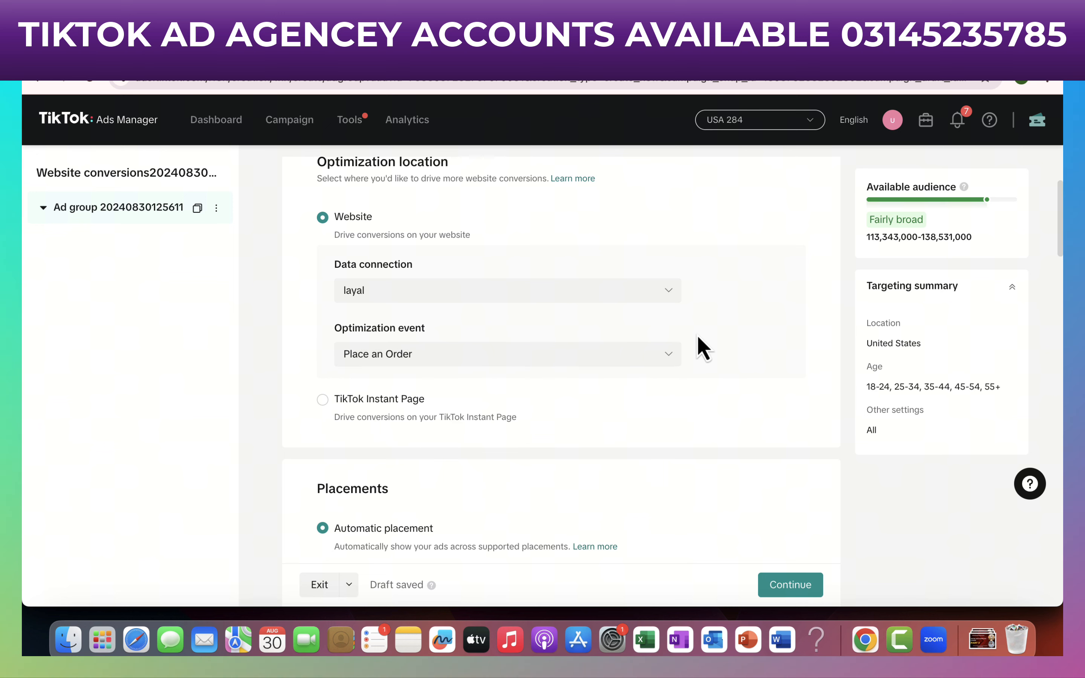
Switch to Select placement and exclude Global App Bundle and Pangle, keeping only TikTok with search results included.
scroll(702, 347, down, 5)
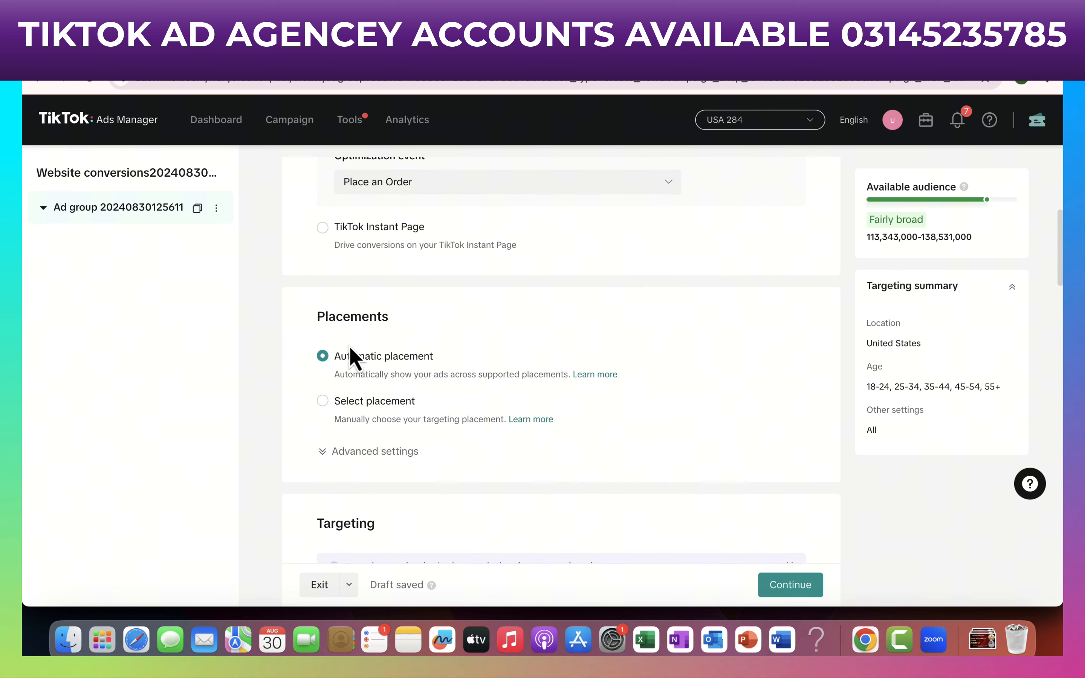
click(322, 401)
scroll(538, 377, down, 1)
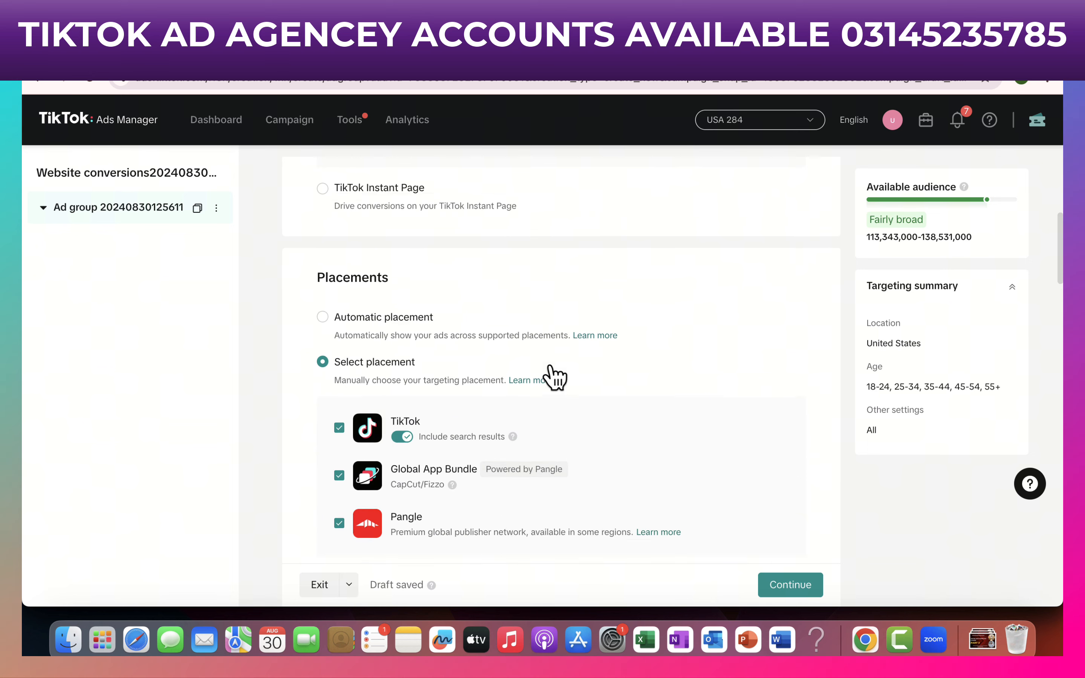
scroll(555, 377, down, 4)
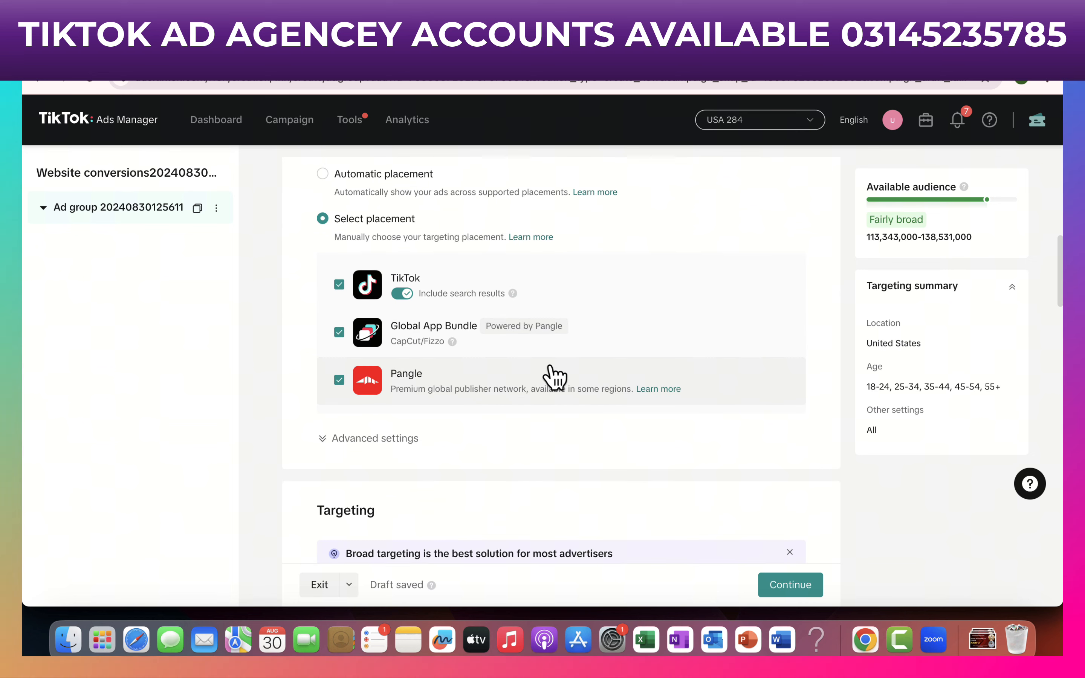
click(339, 380)
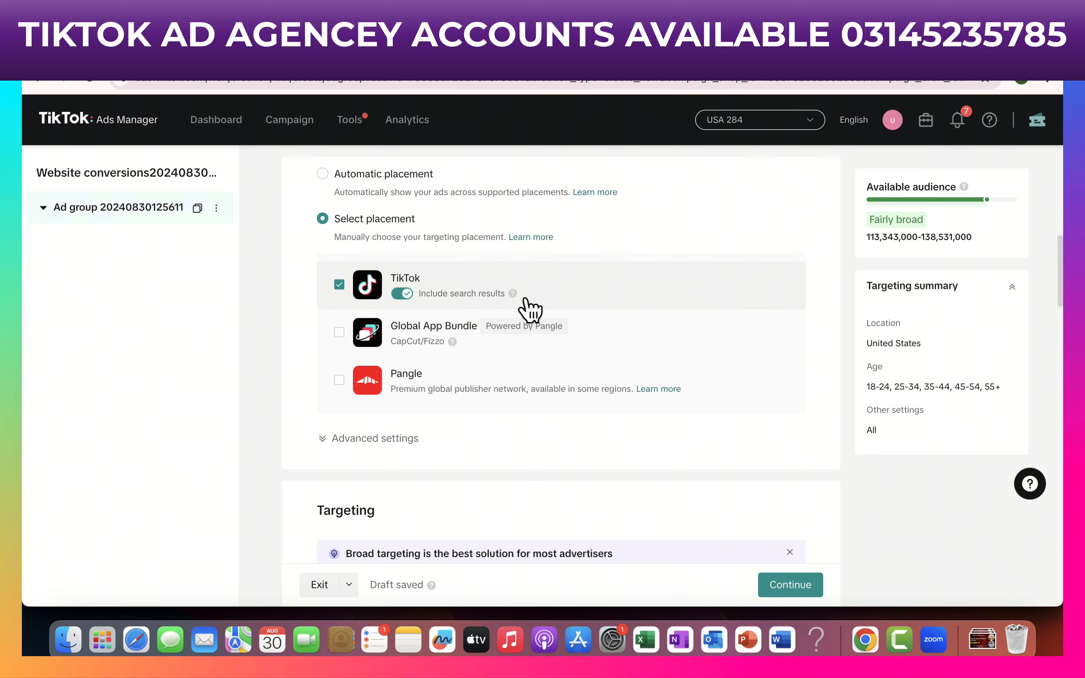
mouse_move(516, 300)
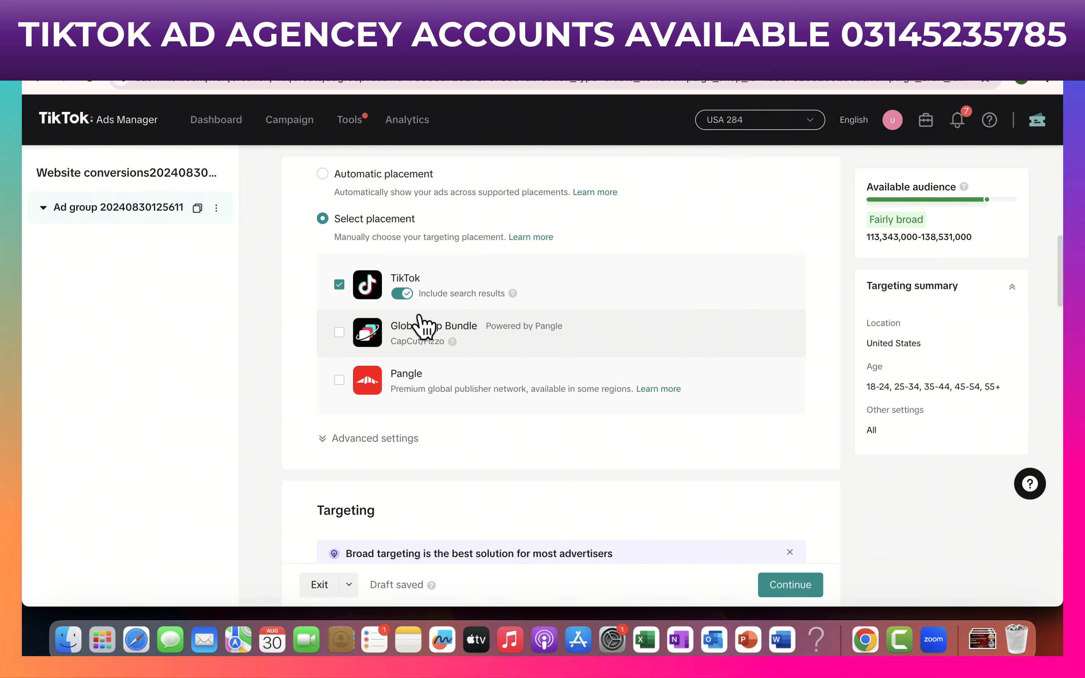
Turn off User comment and Allow video download in the advanced placement settings.
scroll(424, 310, down, 2)
scroll(424, 310, down, 1)
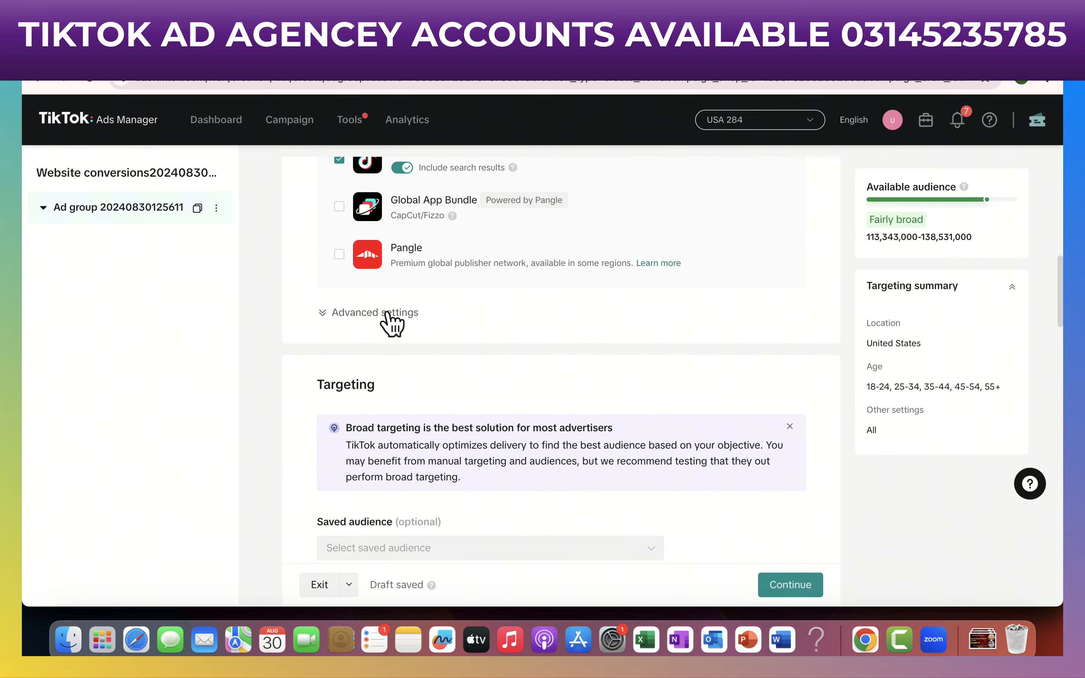
click(391, 312)
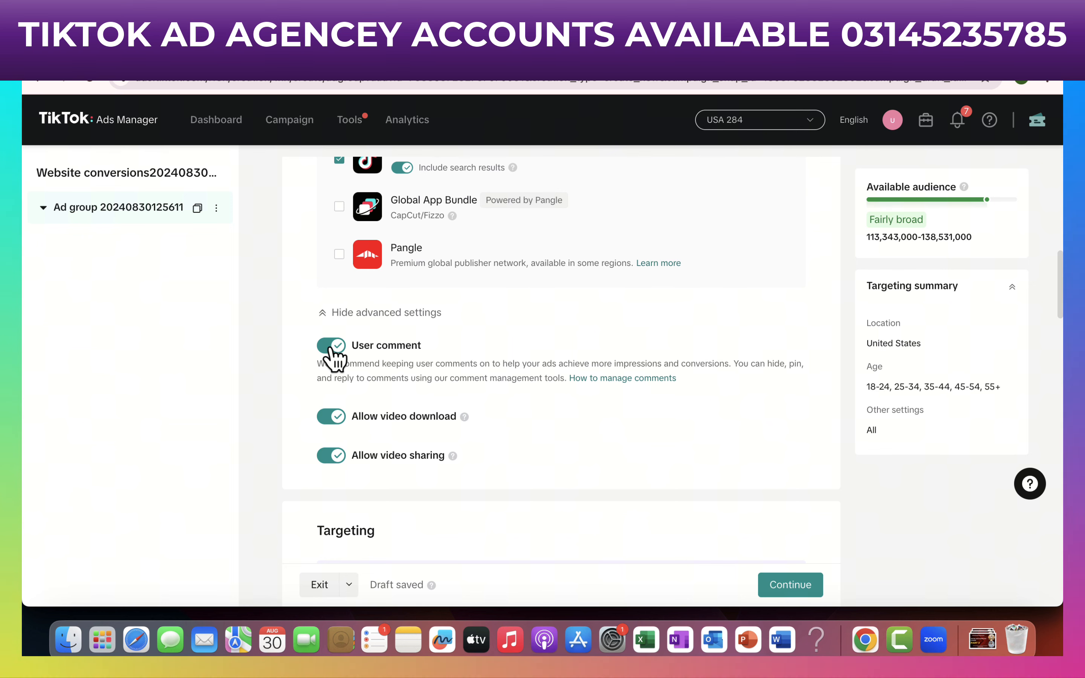
click(332, 347)
click(607, 400)
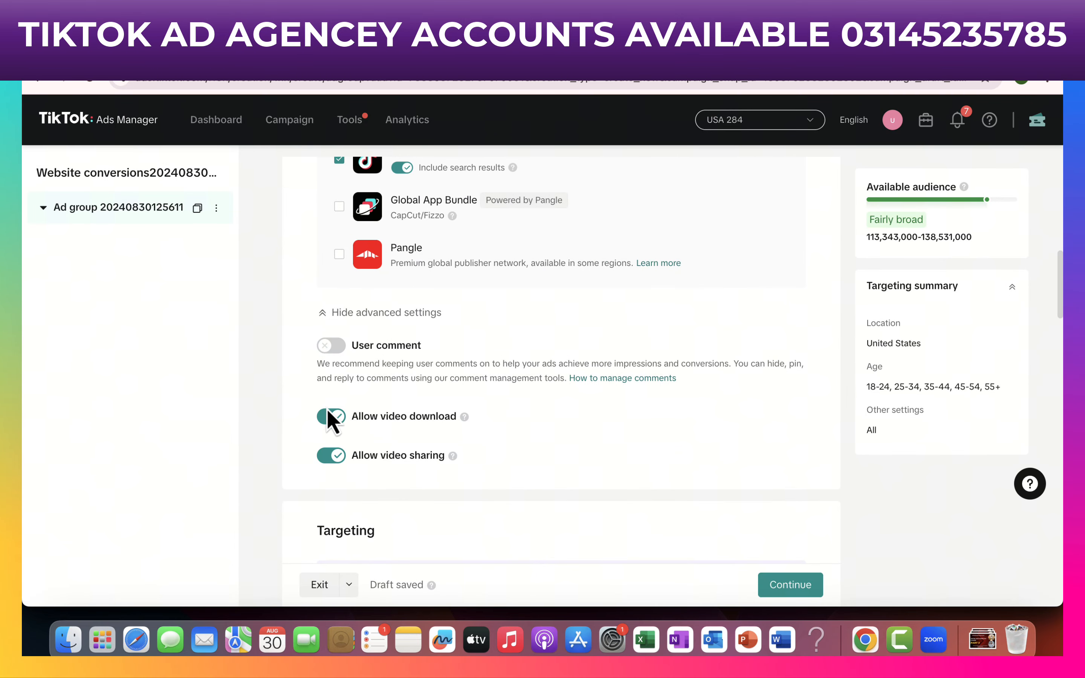
scroll(665, 456, down, 5)
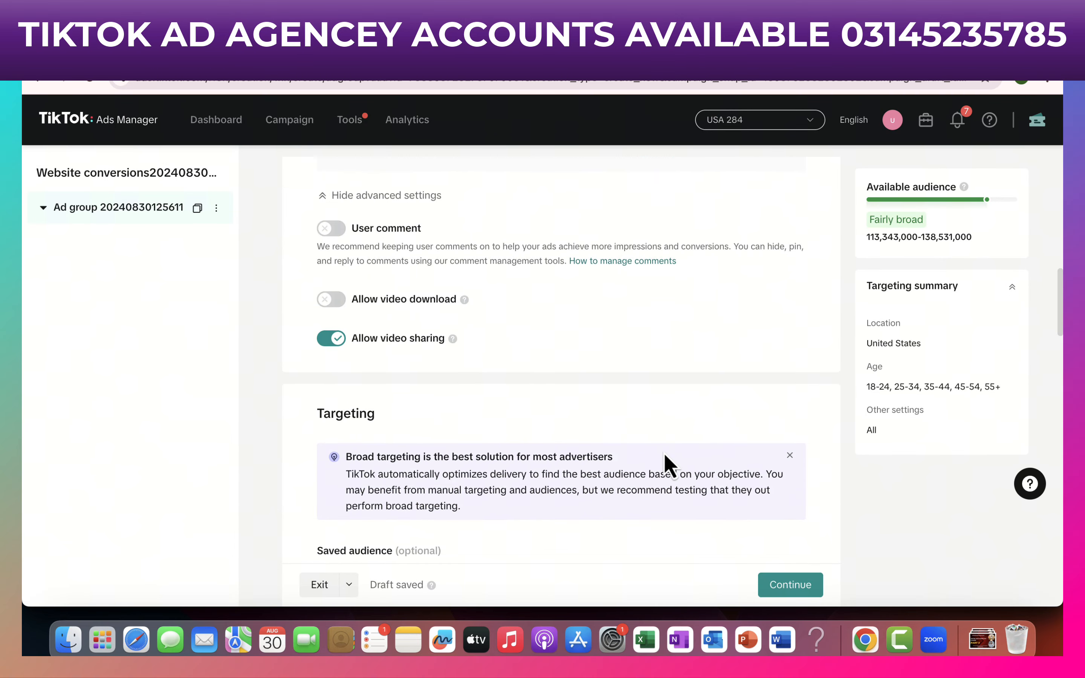
Check the Targeting section for saved audiences without selecting one.
scroll(664, 452, down, 6)
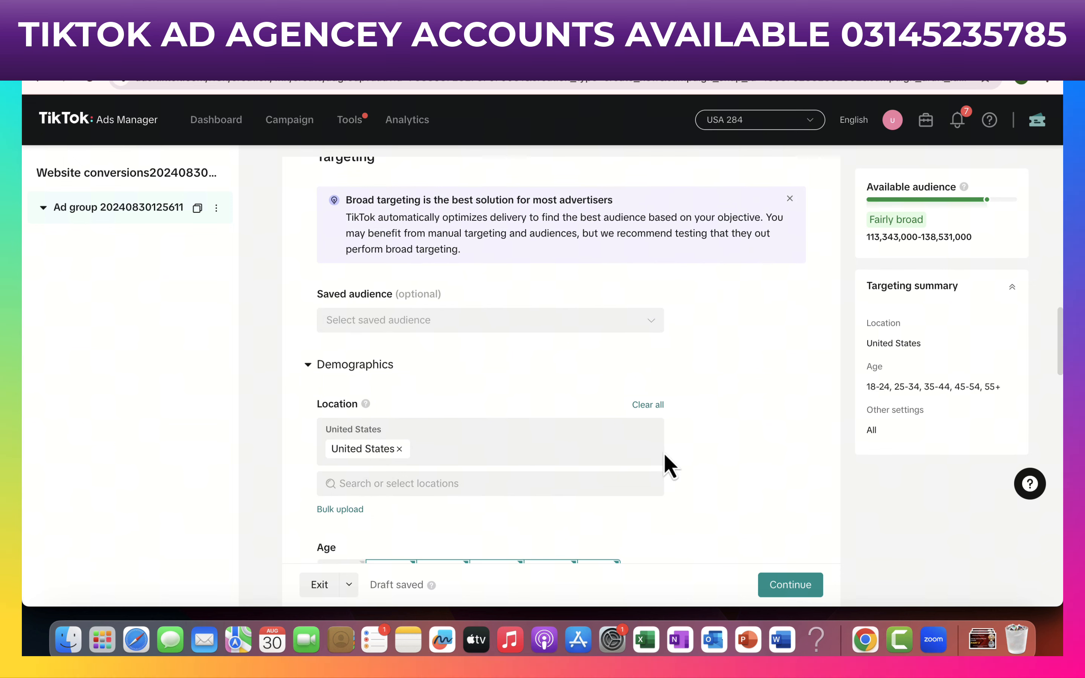
scroll(428, 395, down, 1)
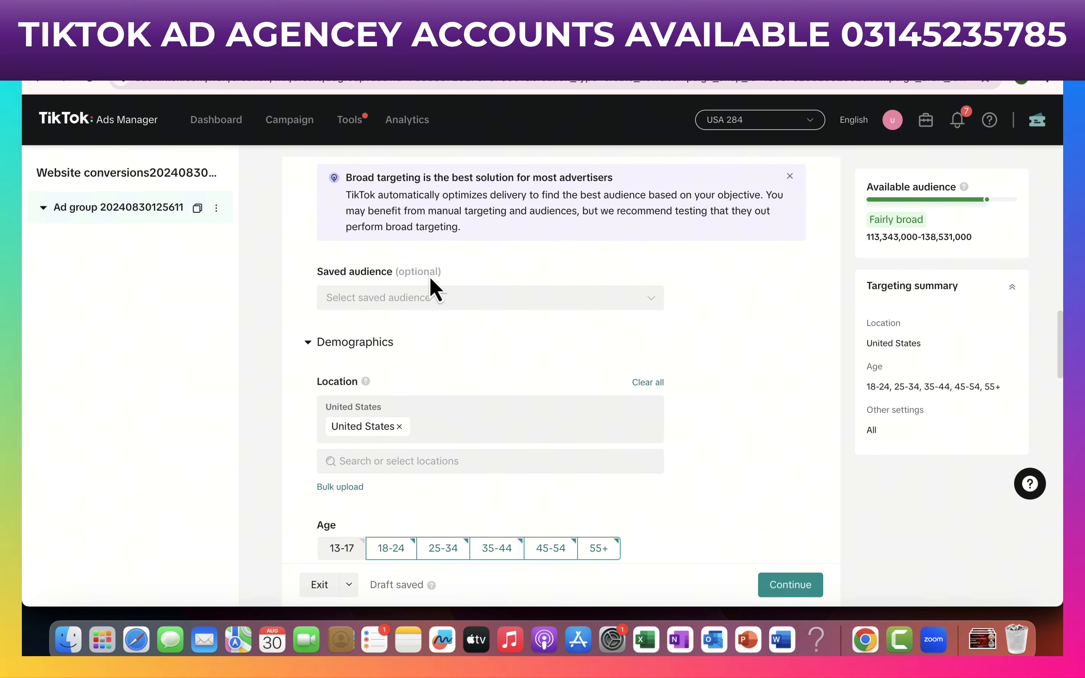
click(433, 297)
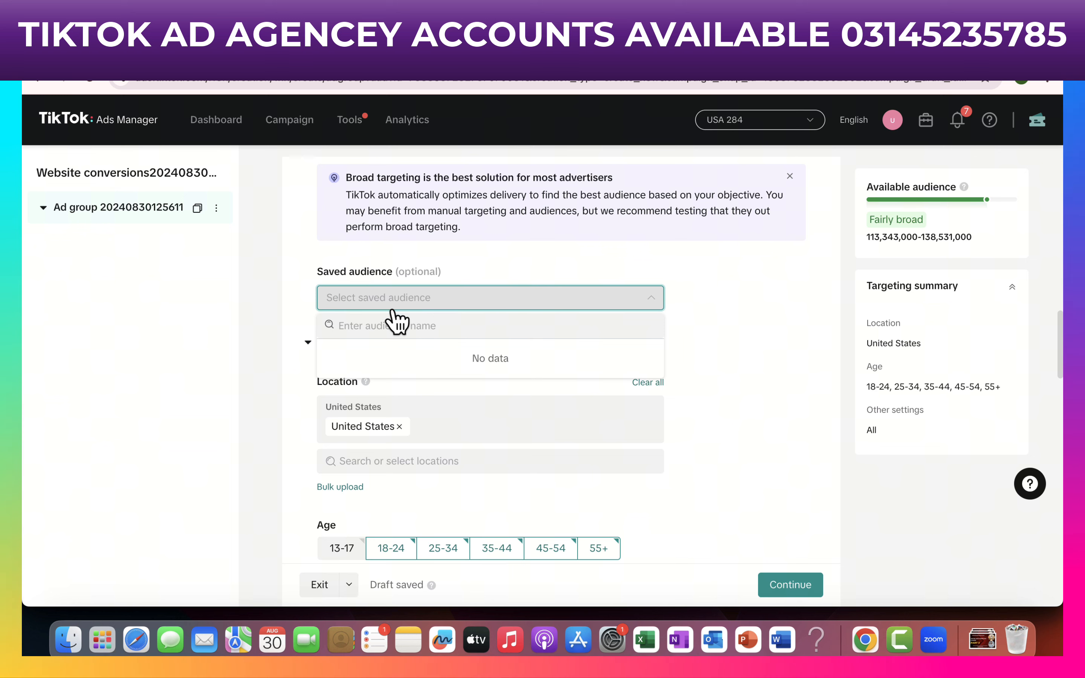
click(740, 288)
Replace United States with Pakistan as the ad group's target location.
scroll(741, 287, down, 2)
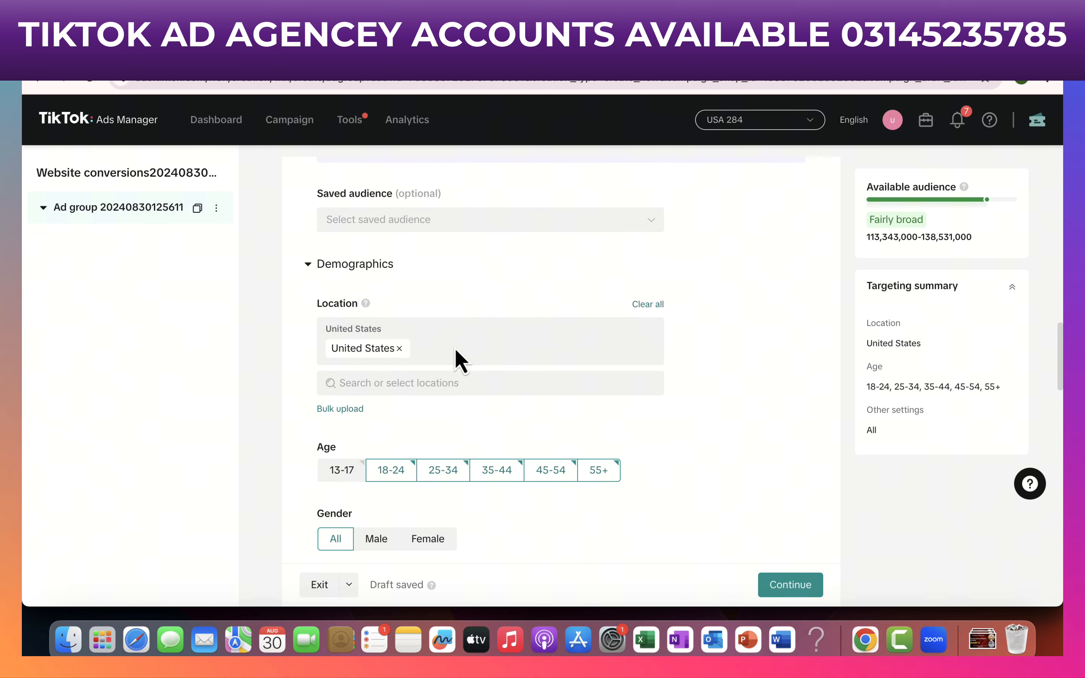
click(399, 349)
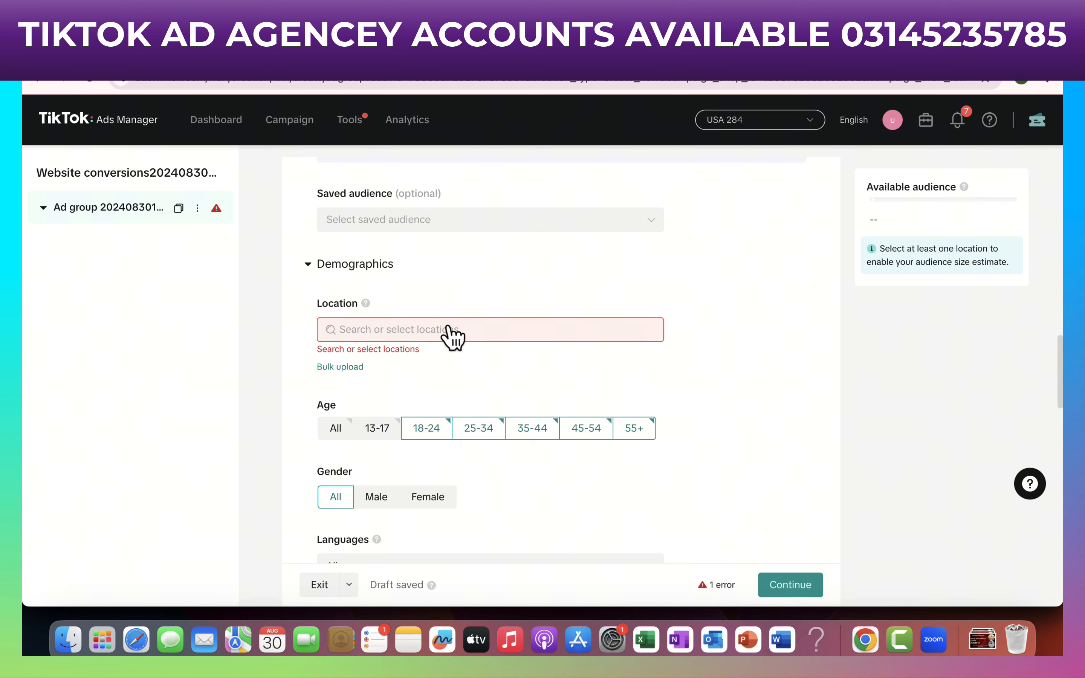
click(432, 334)
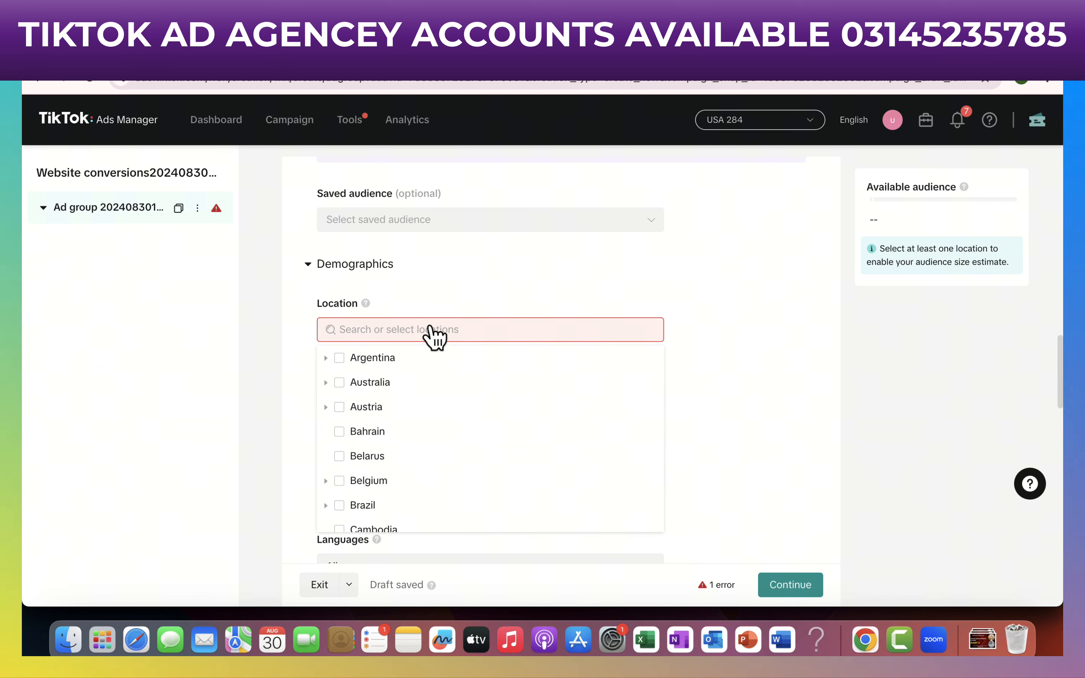
text(p)
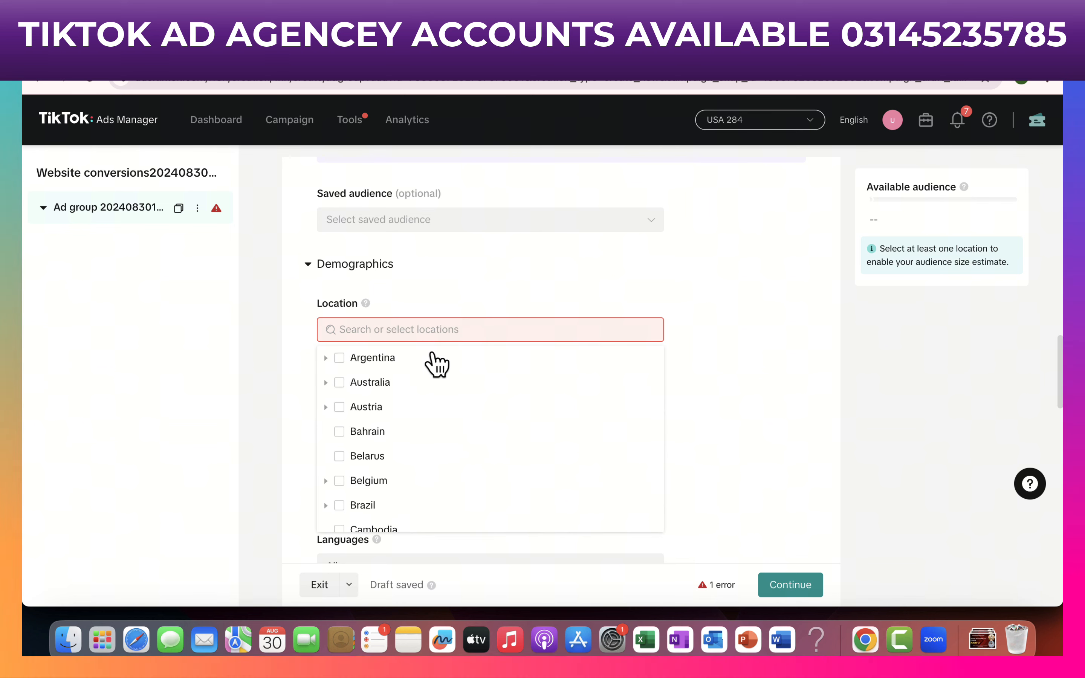
scroll(416, 395, down, 6)
scroll(421, 395, down, 10)
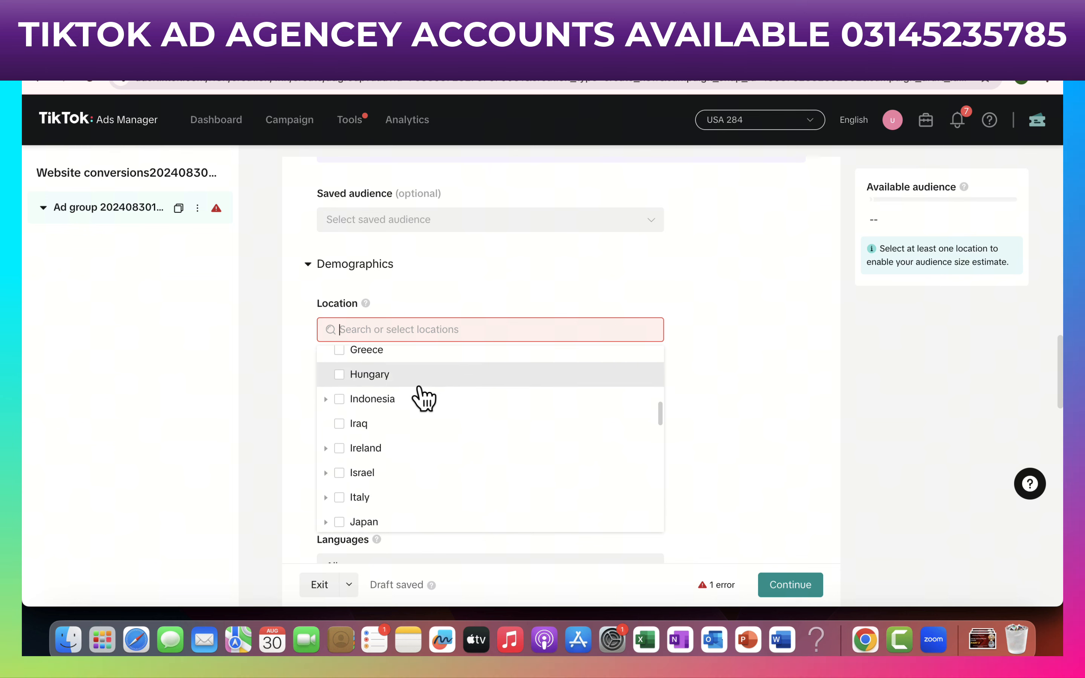
click(339, 391)
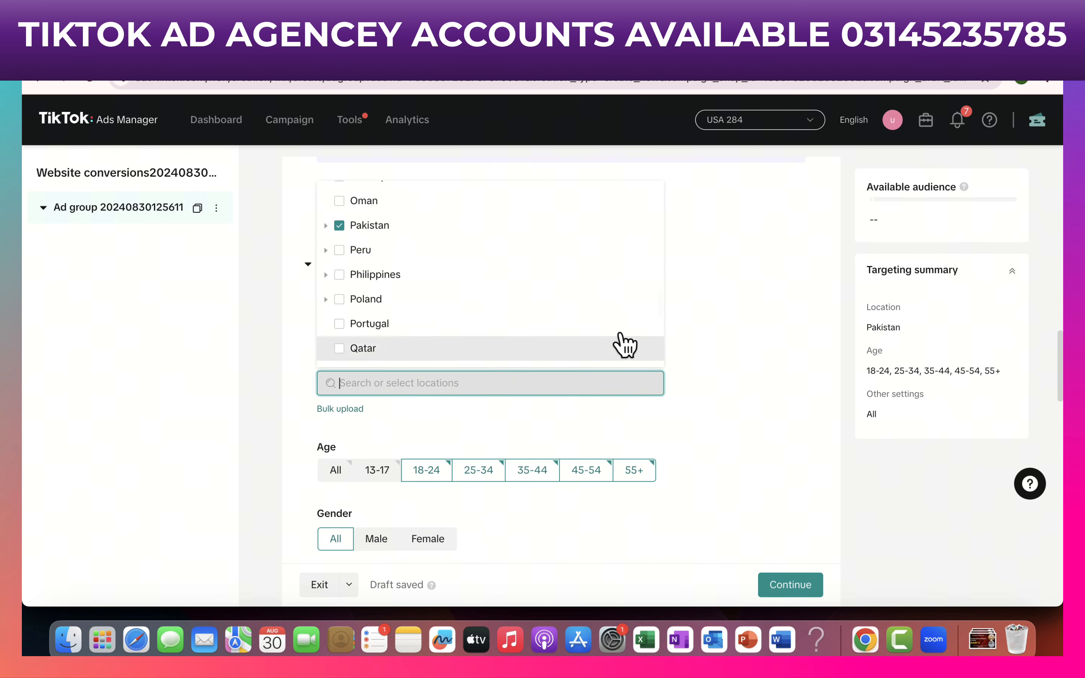
click(762, 378)
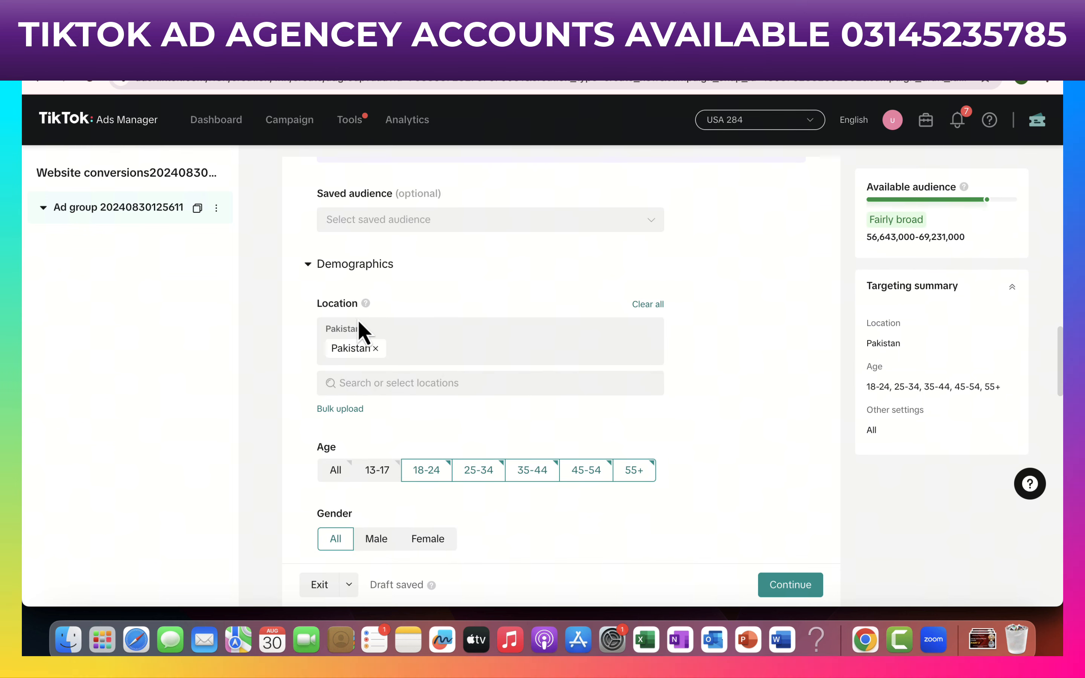
click(381, 384)
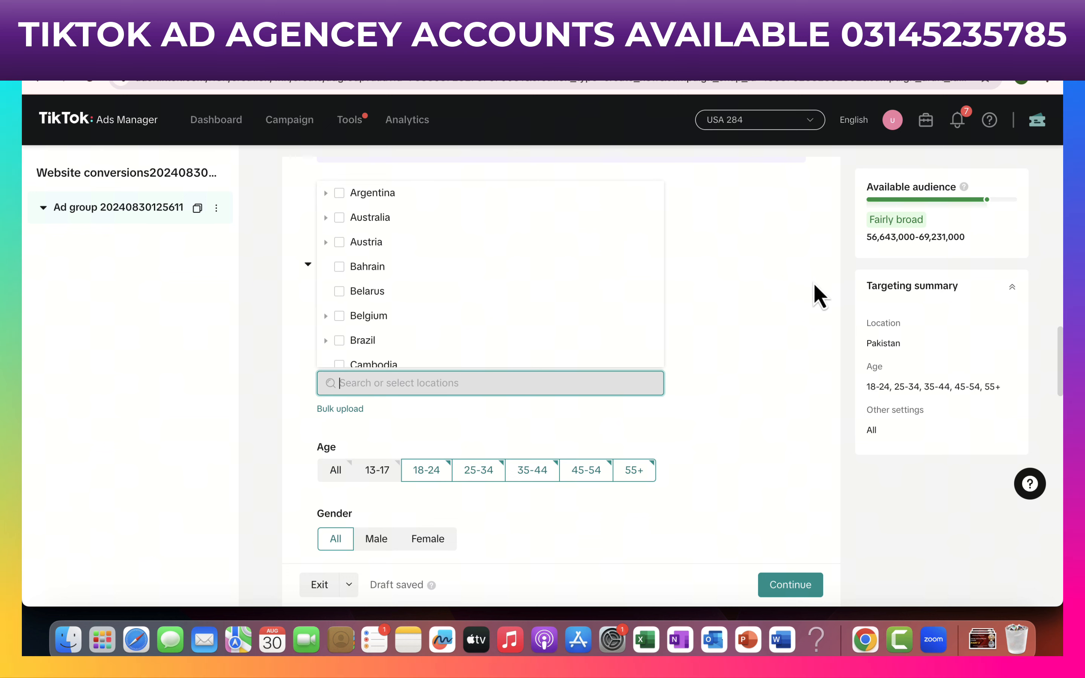
click(762, 310)
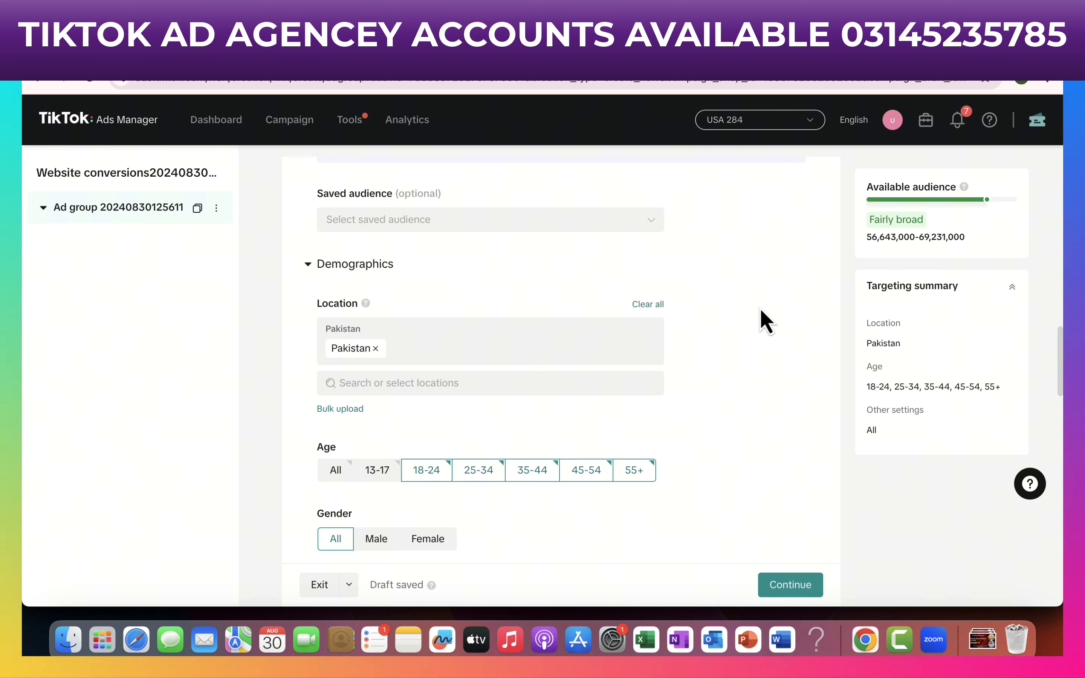
Review the age, gender, languages and spending power targeting options down to the Audience section, keeping the defaults.
scroll(765, 321, down, 1)
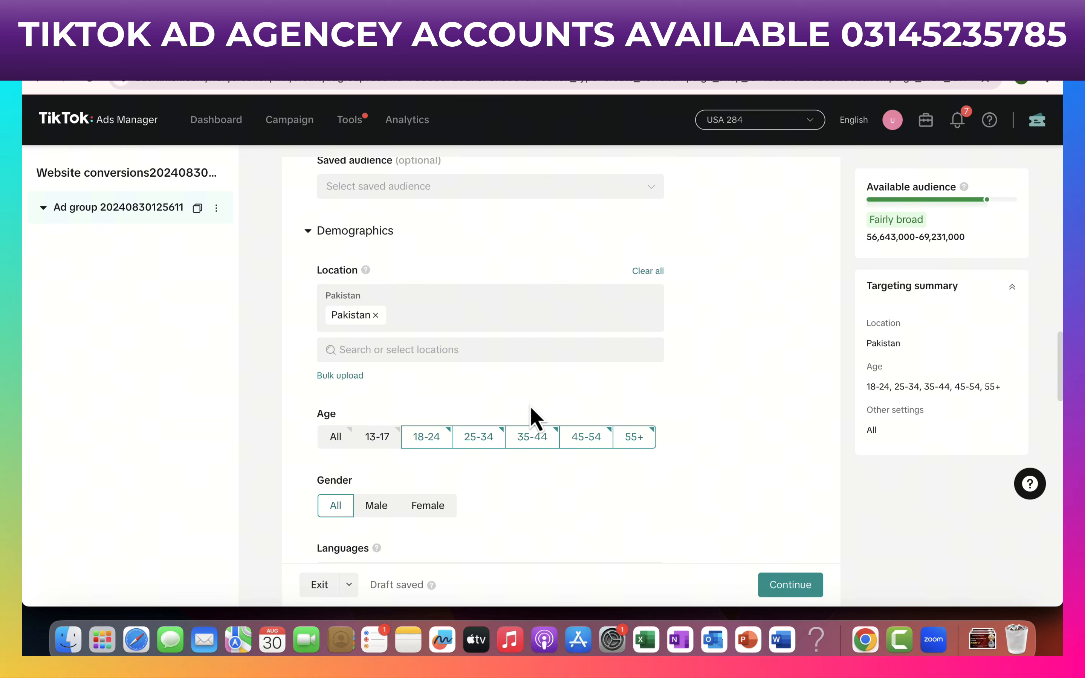
scroll(677, 437, down, 3)
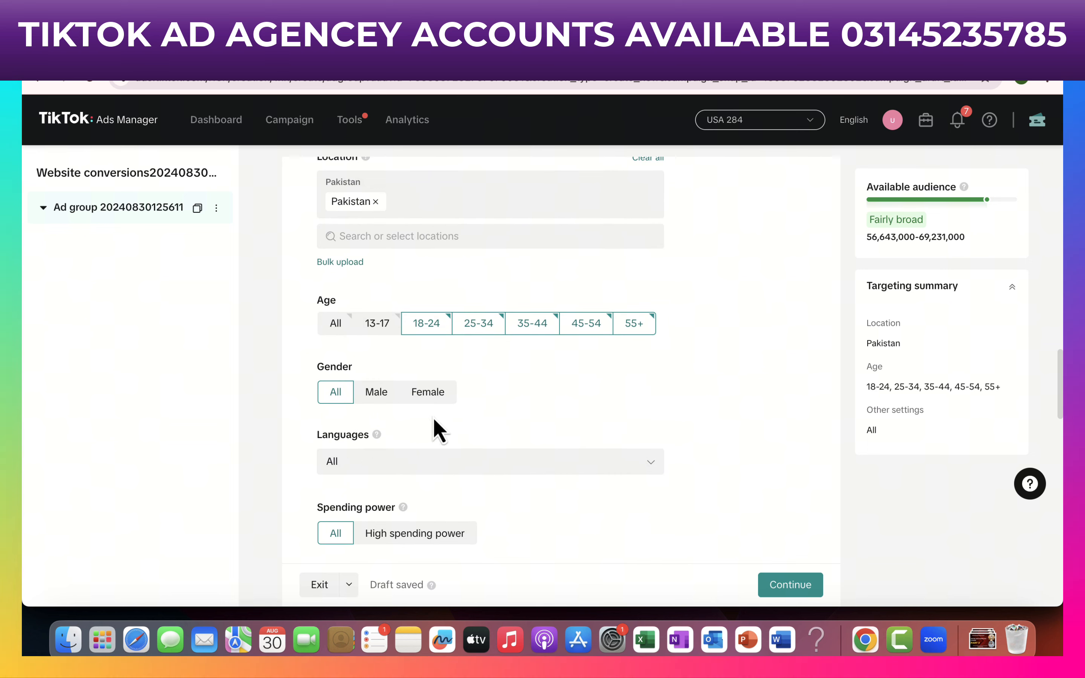
scroll(345, 401, down, 2)
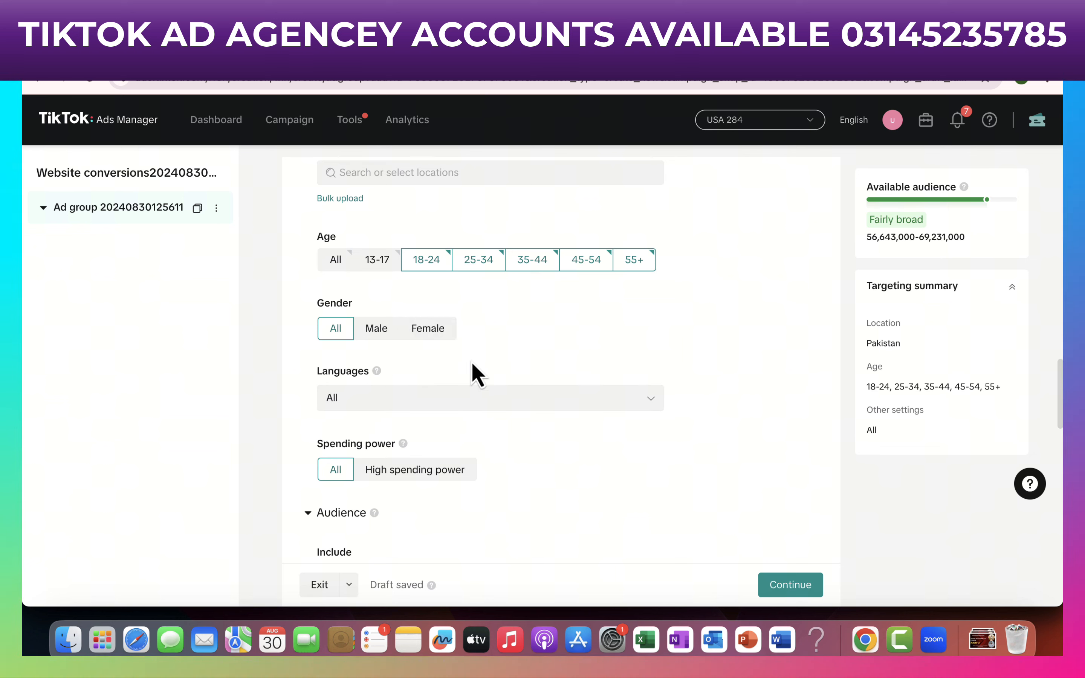
scroll(476, 375, down, 2)
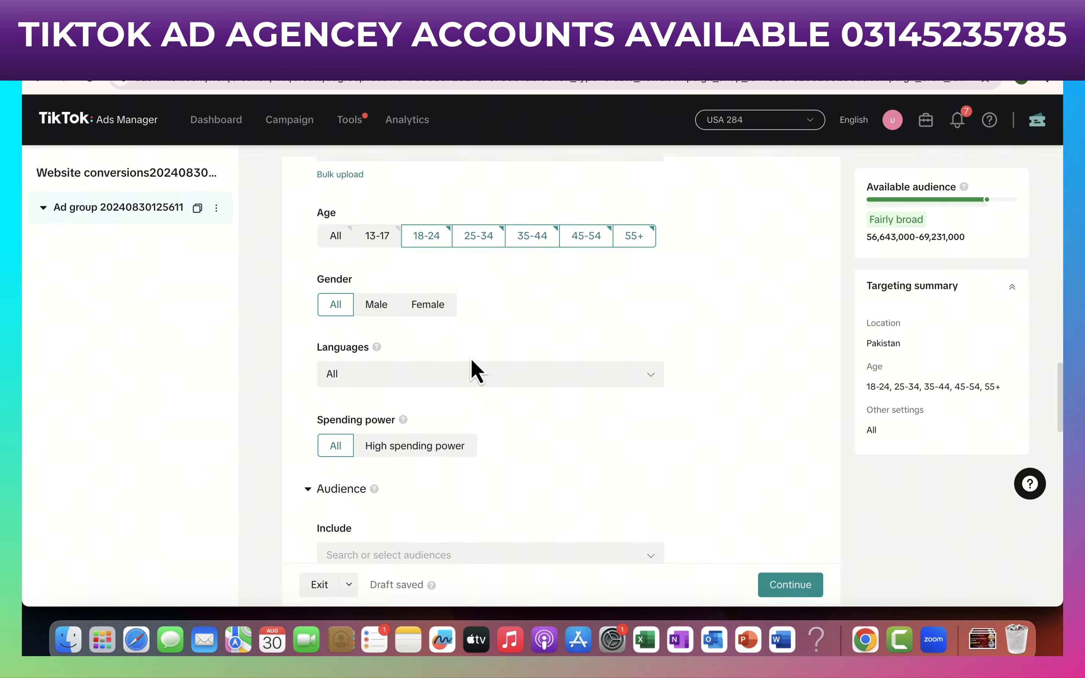
click(529, 360)
click(529, 361)
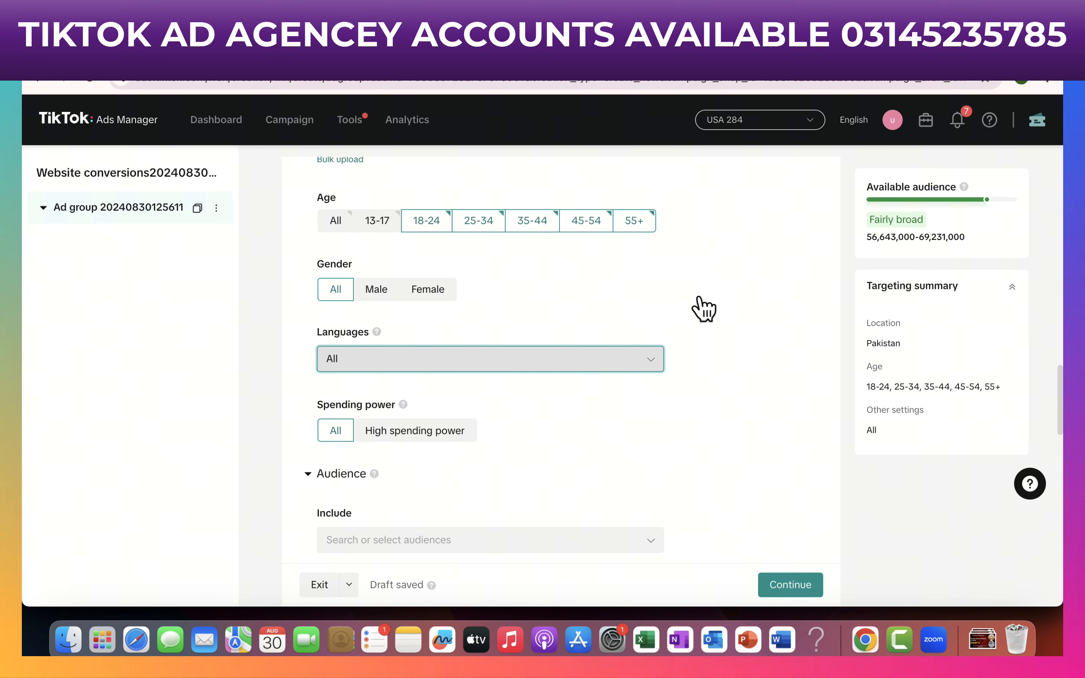
scroll(701, 307, down, 5)
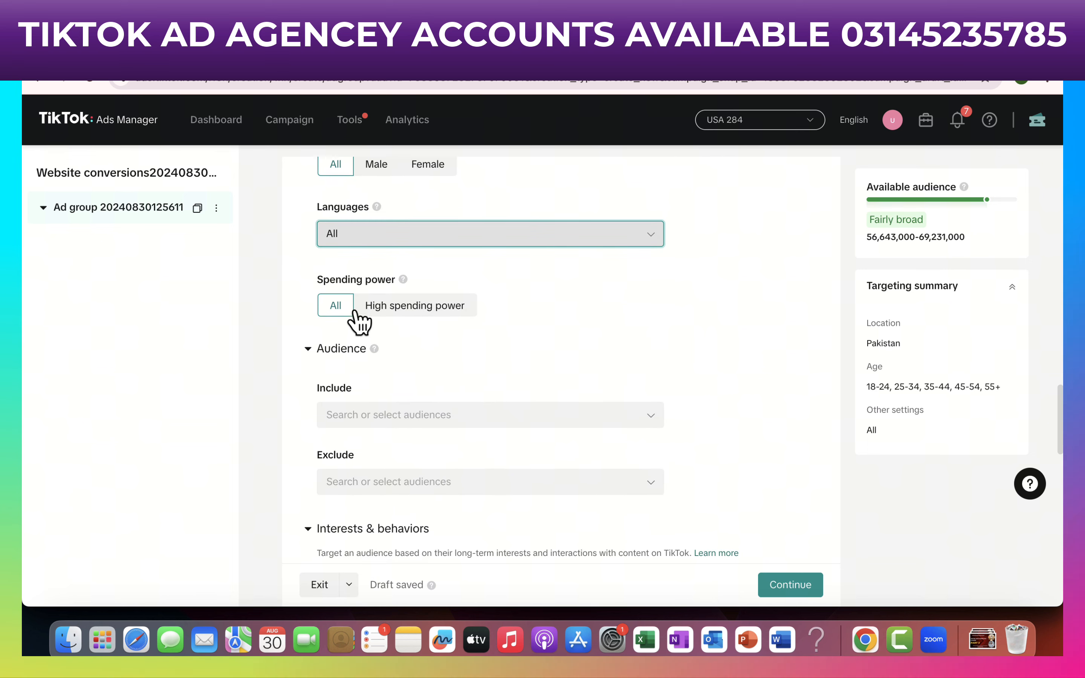
scroll(362, 386, down, 2)
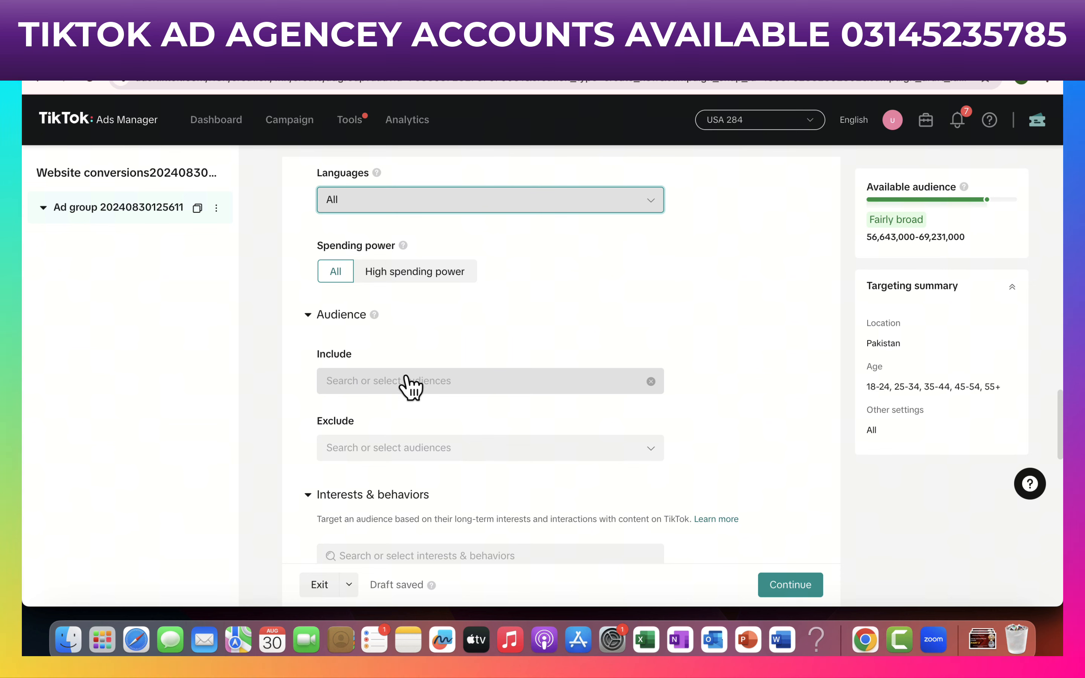
Check the list of audiences available for inclusion in the Audience section without selecting one.
scroll(409, 386, down, 3)
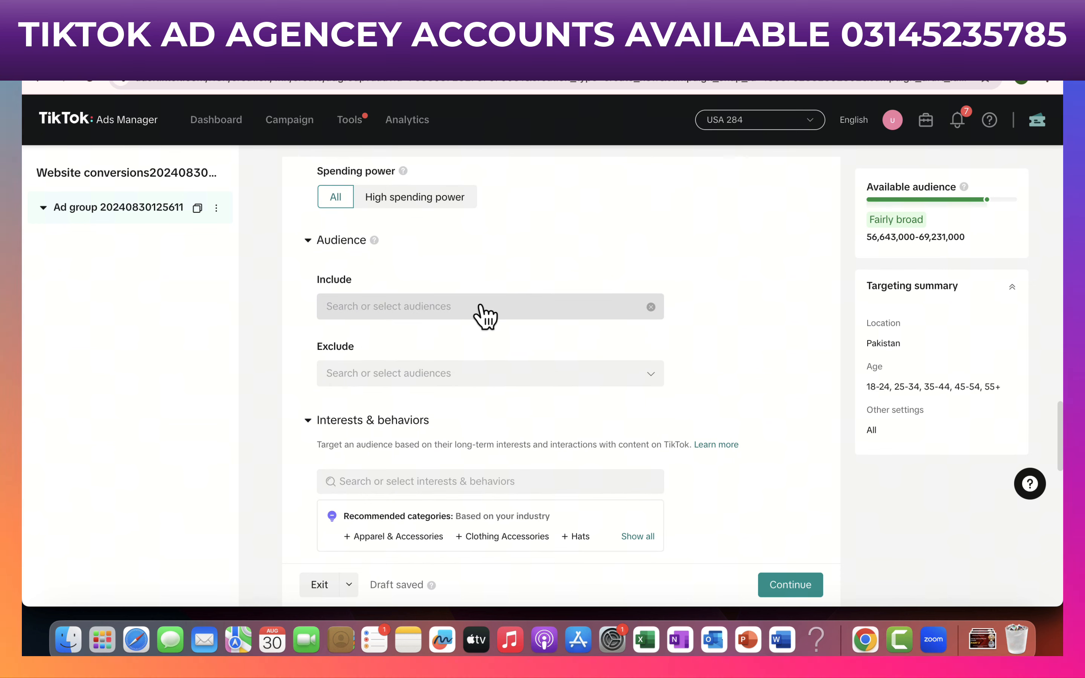
click(486, 316)
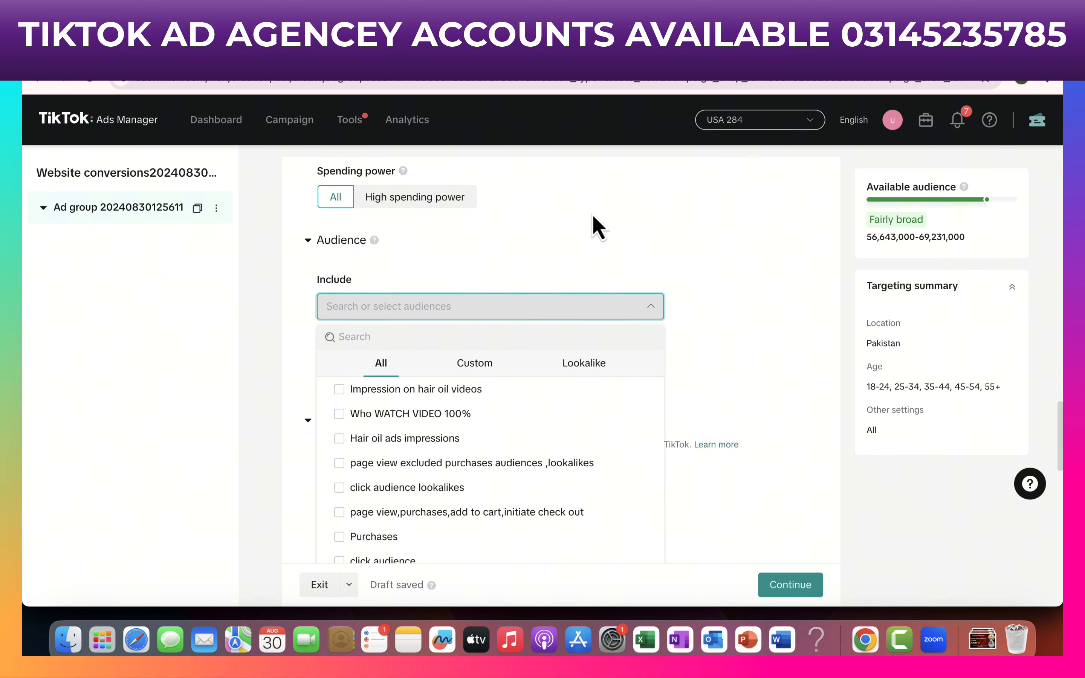
click(598, 227)
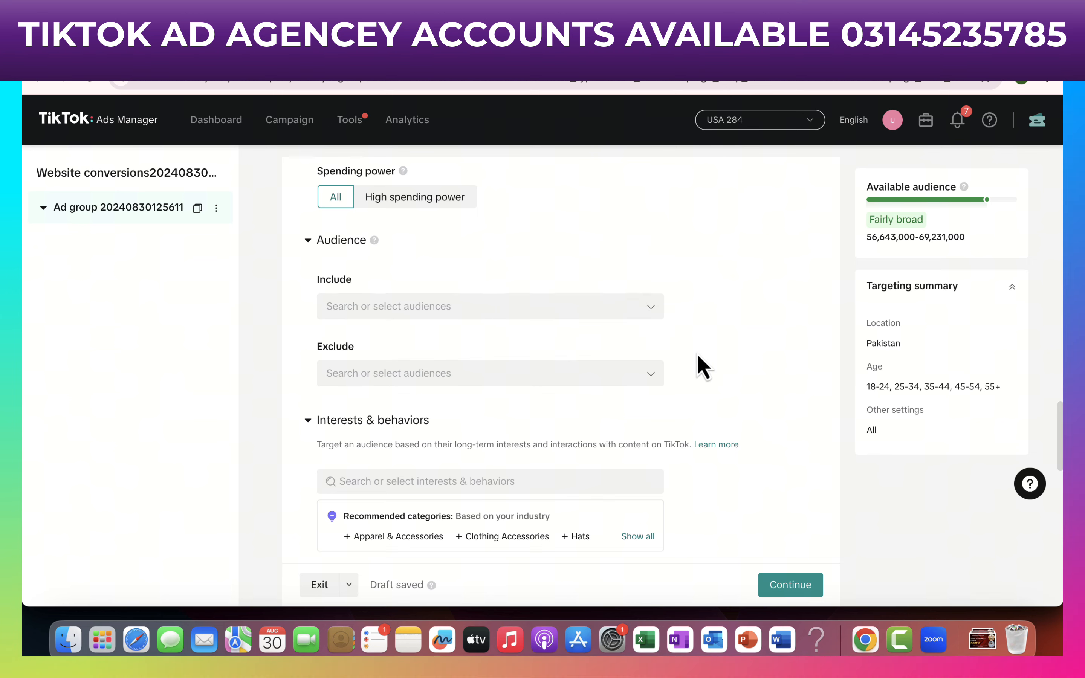
Browse the Travel interest category and its Hotels & Accommodation and Tours & Attractions subcategories under Interests & behaviors.
scroll(699, 363, down, 3)
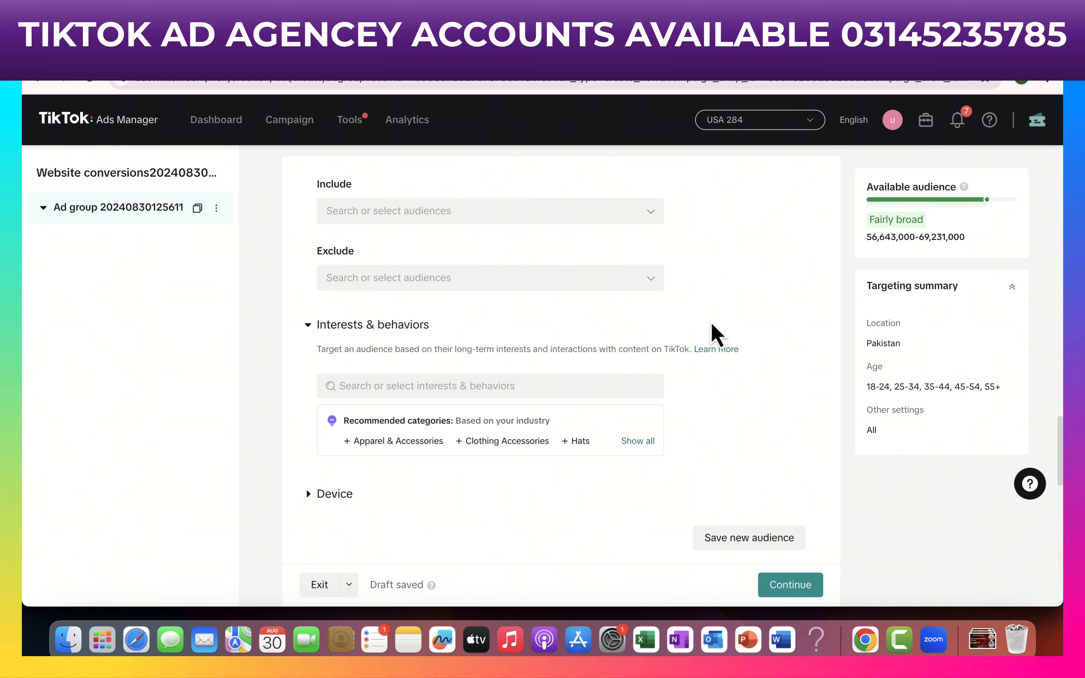
scroll(715, 332, down, 2)
click(469, 331)
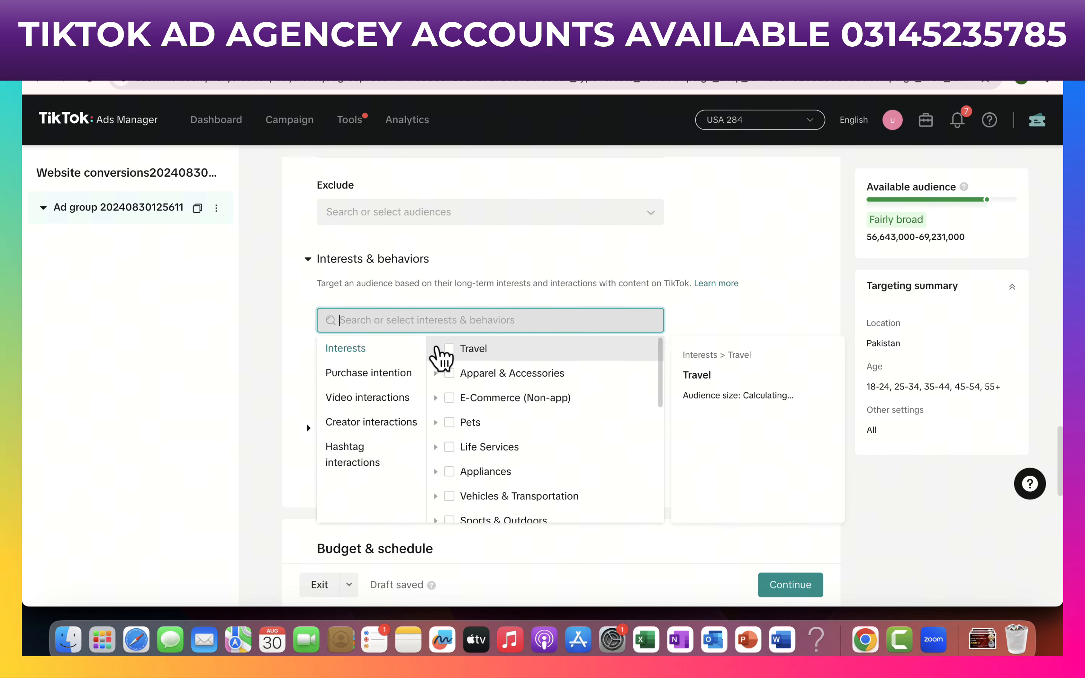
click(434, 346)
scroll(499, 387, down, 1)
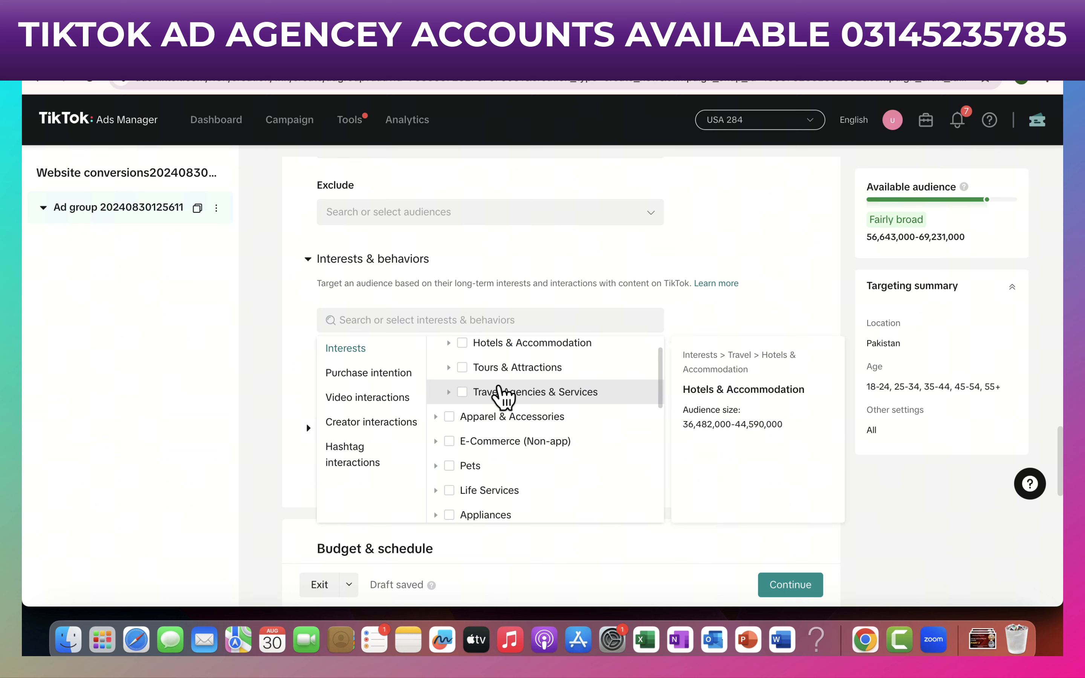
click(449, 344)
scroll(491, 401, down, 2)
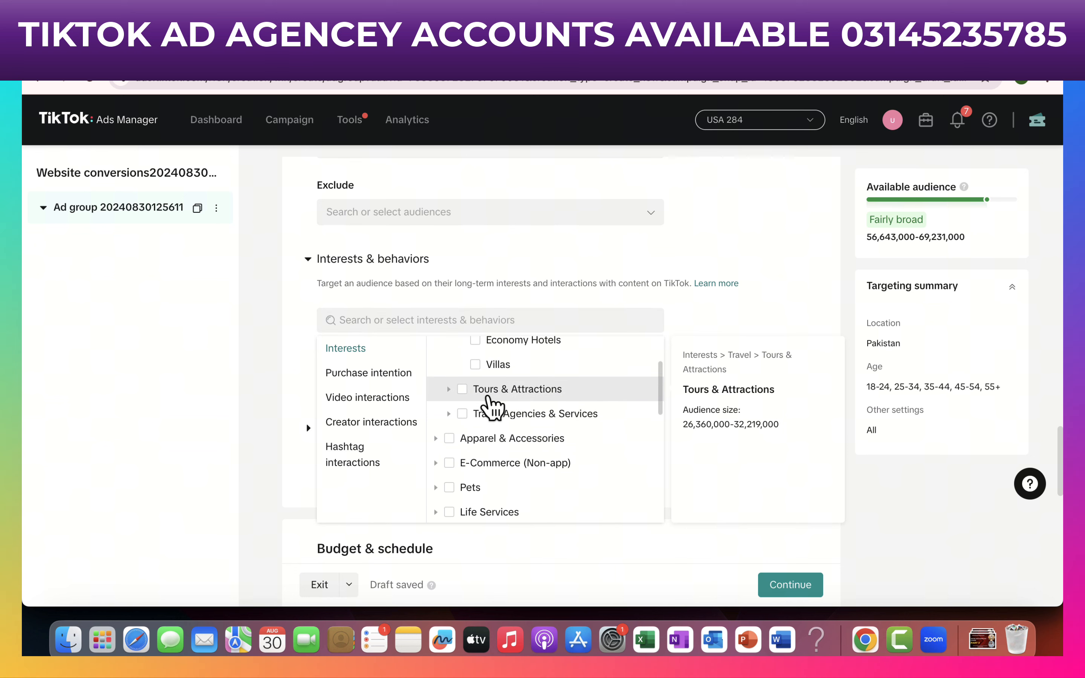
click(448, 389)
scroll(479, 430, down, 2)
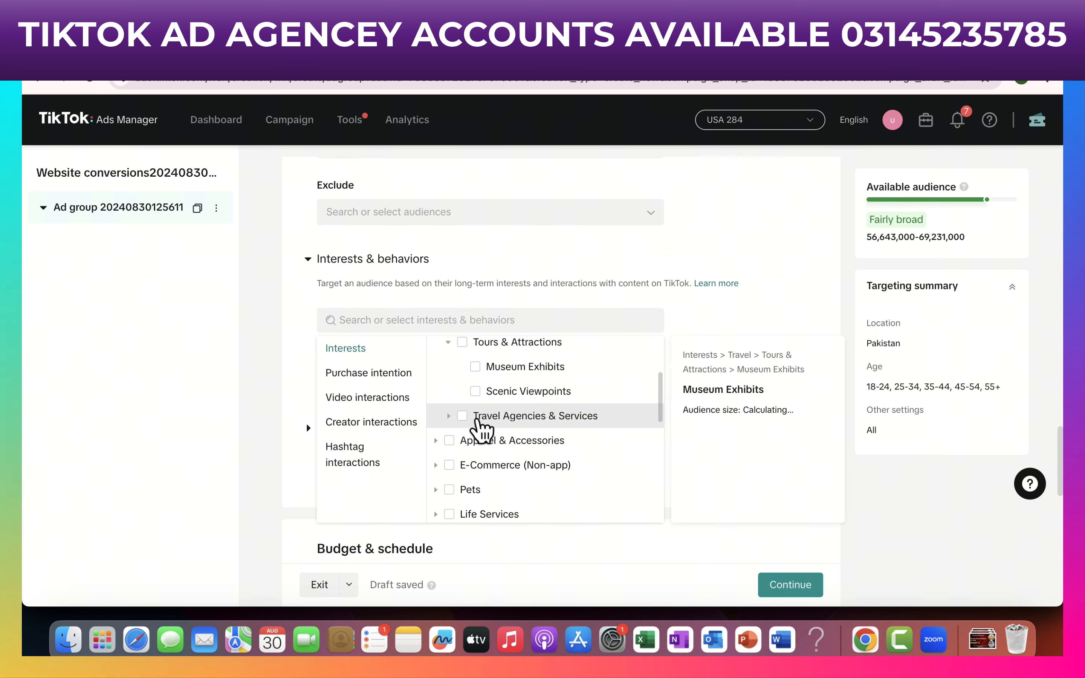
scroll(470, 453, down, 5)
scroll(448, 372, up, 2)
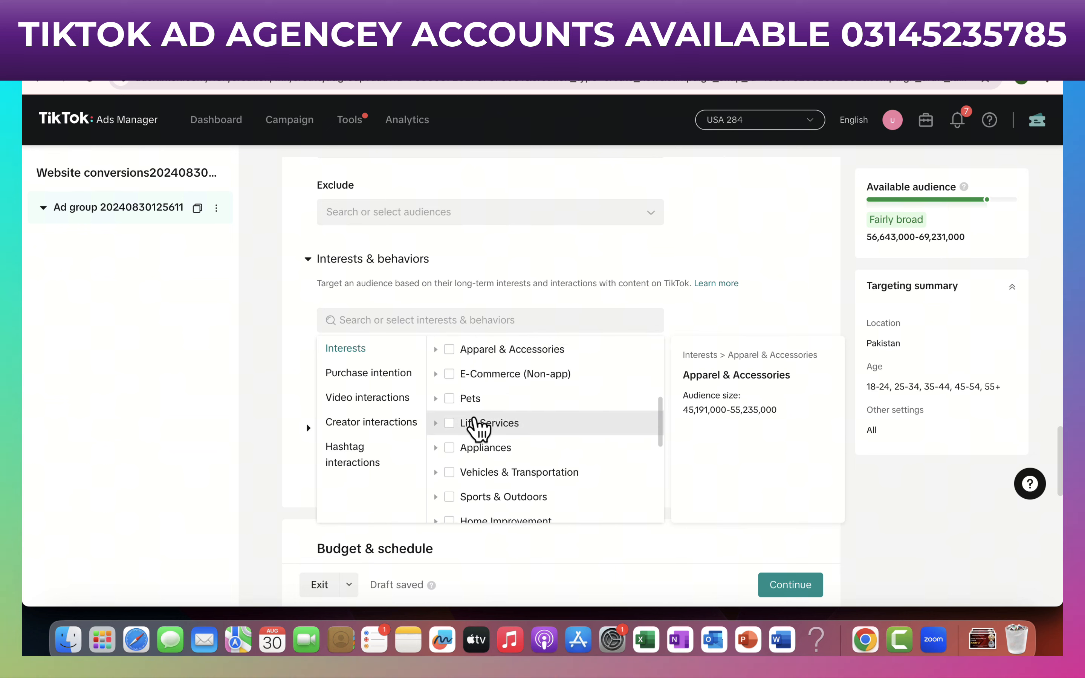
Look through the E-Commerce (Non-app) and Pets interest subcategories and the categories below them without selecting any.
click(450, 382)
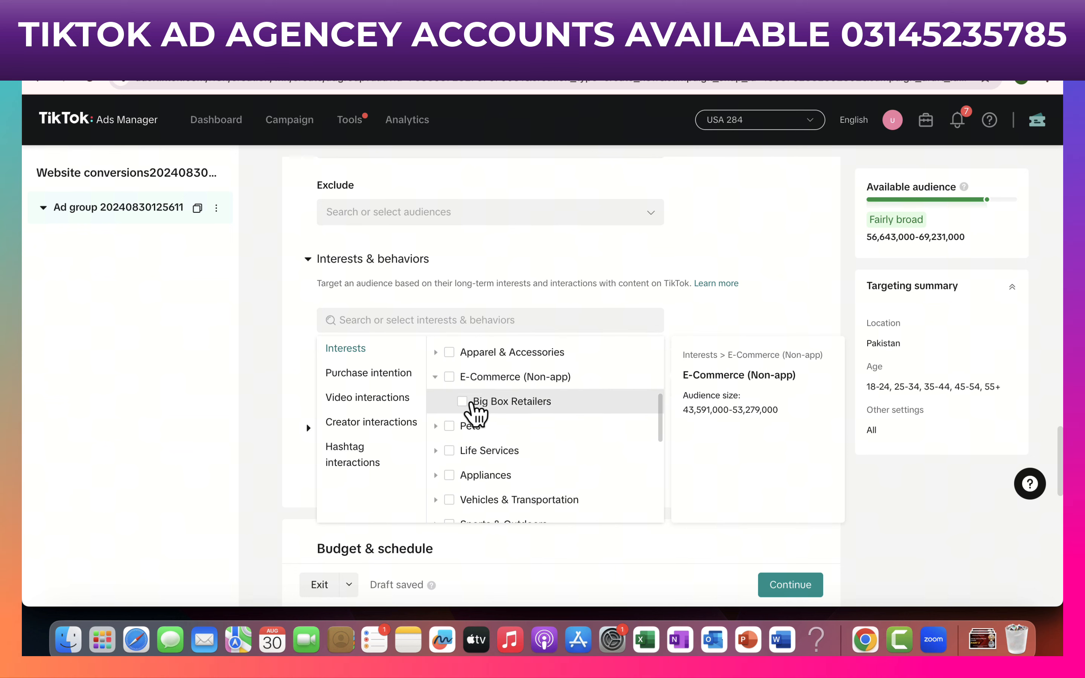
scroll(498, 400, down, 1)
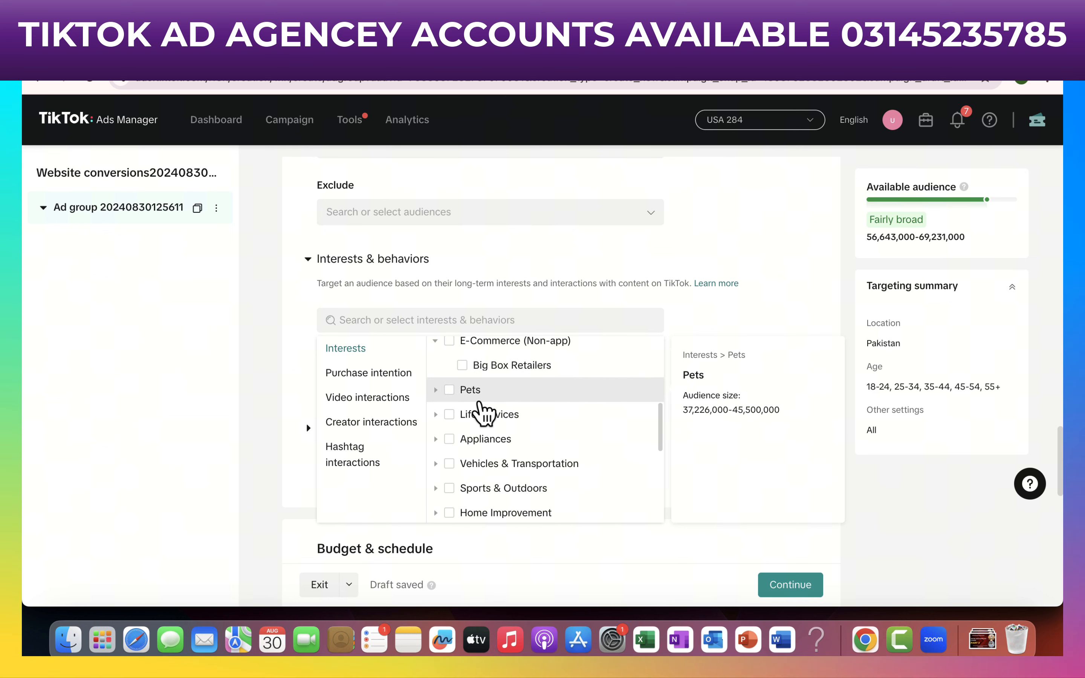
click(436, 390)
scroll(479, 426, down, 5)
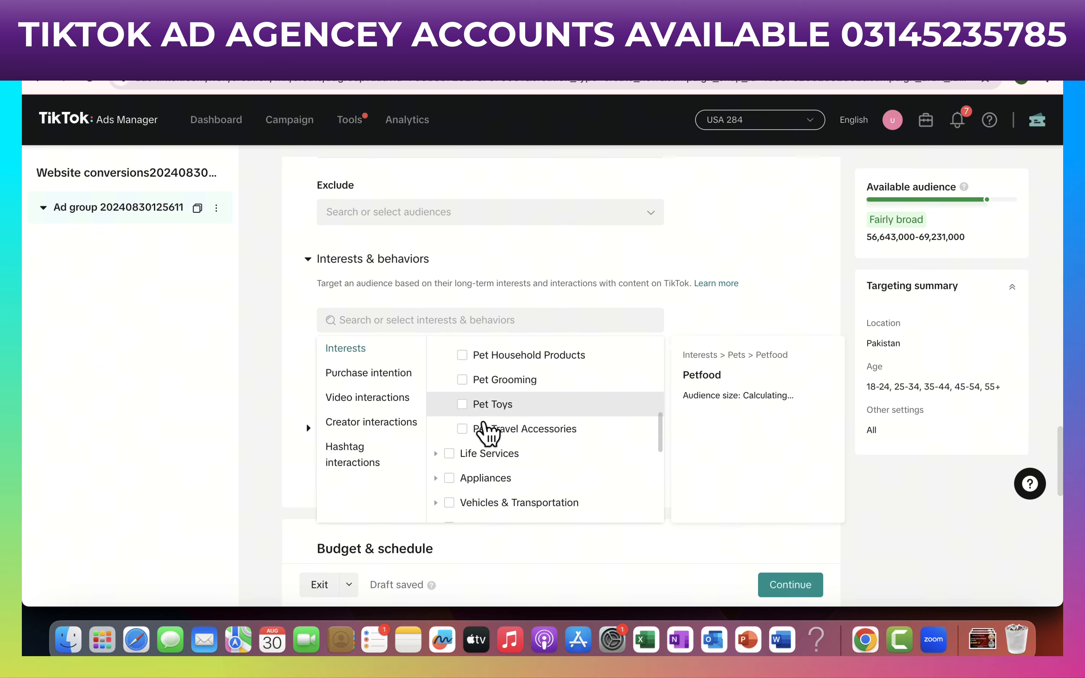
scroll(479, 425, up, 1)
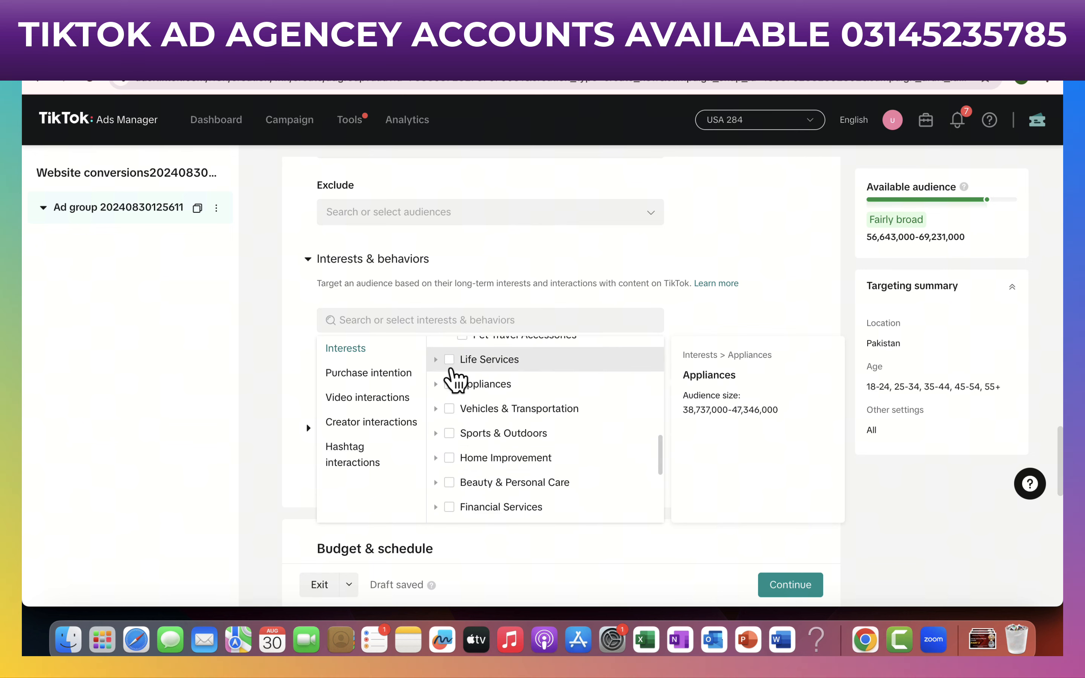
scroll(495, 410, down, 2)
Check the Purchase intention categories under Interests & behaviors and close the list without selecting any.
click(573, 321)
text(shoe)
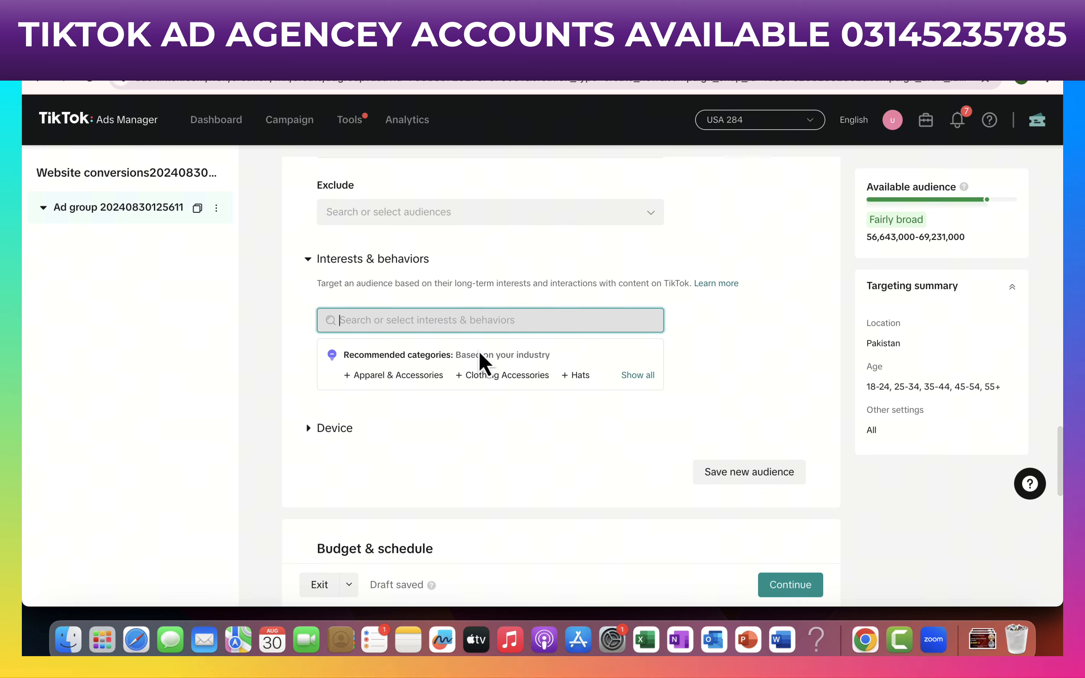
click(493, 325)
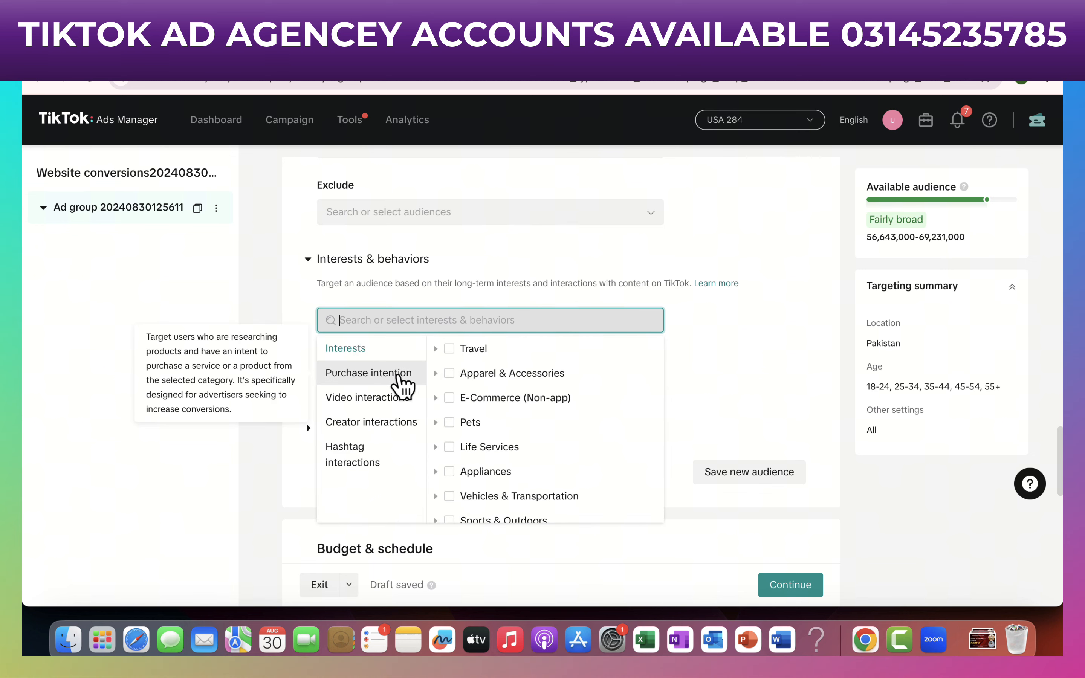
click(416, 379)
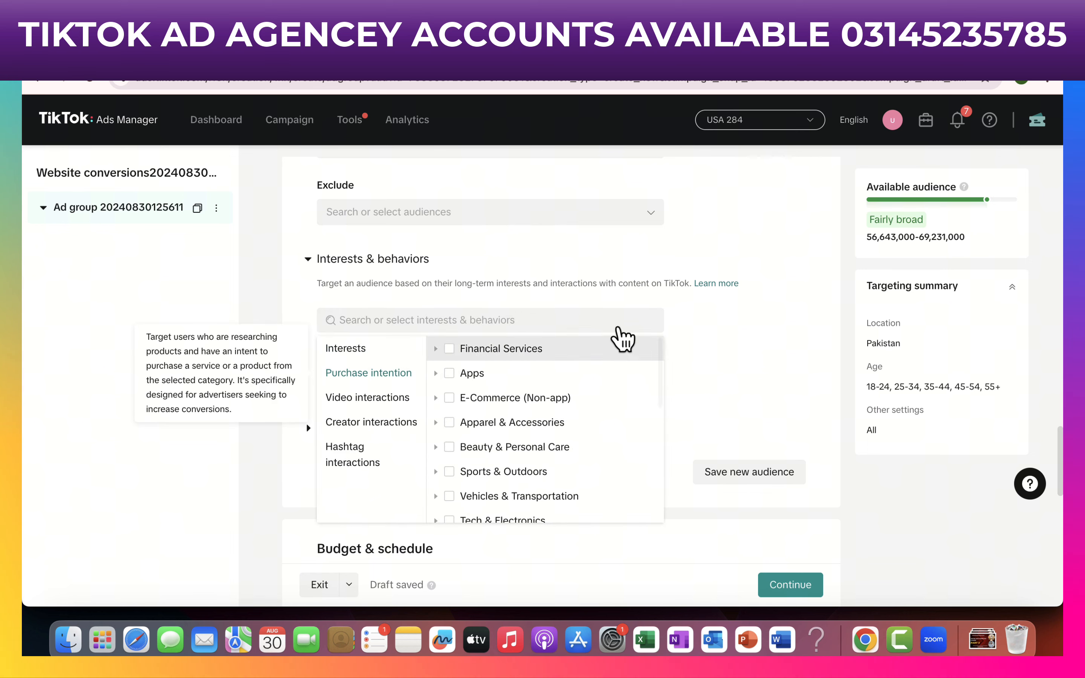
click(768, 359)
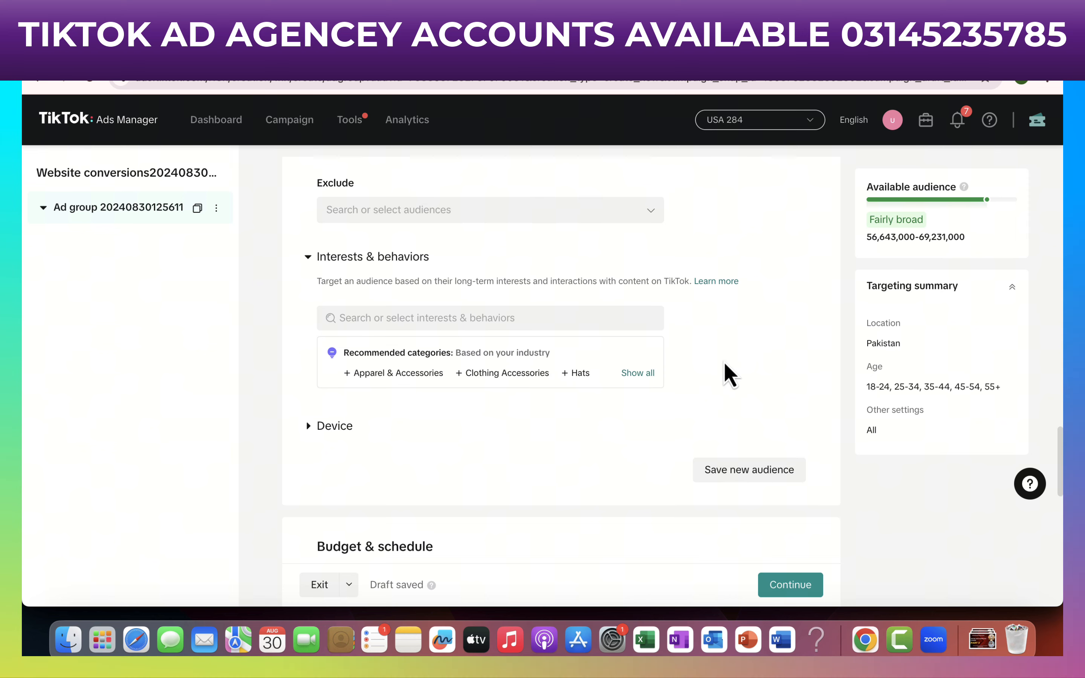
Expand the Device section and check its operating system and OS versions options, keeping All.
scroll(724, 364, down, 2)
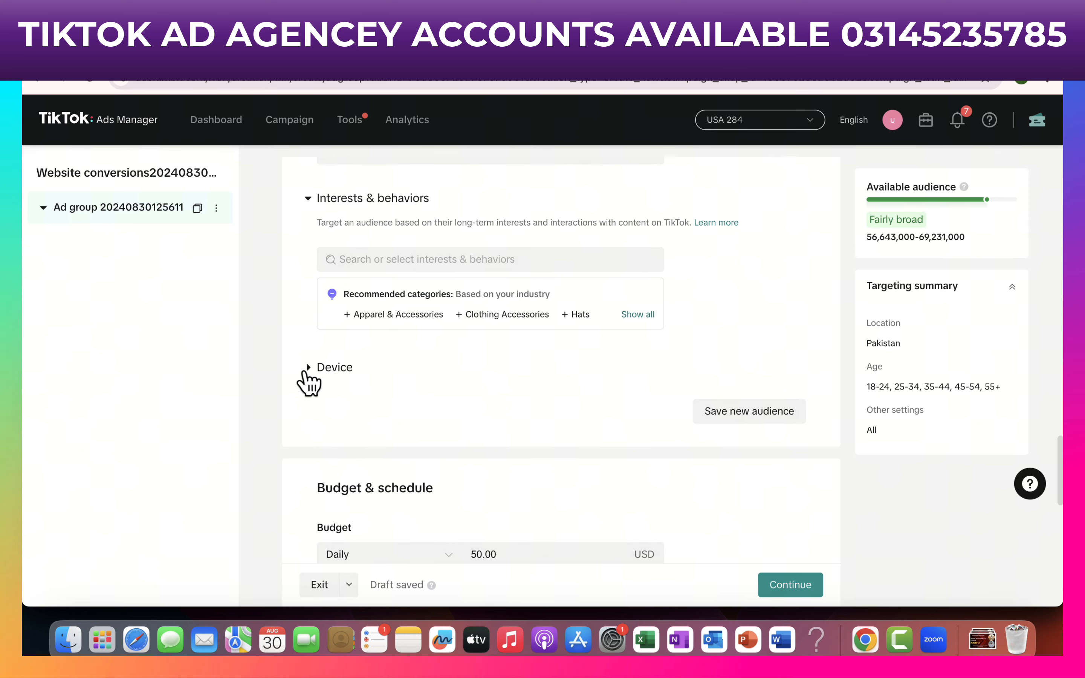
click(307, 370)
scroll(553, 389, down, 2)
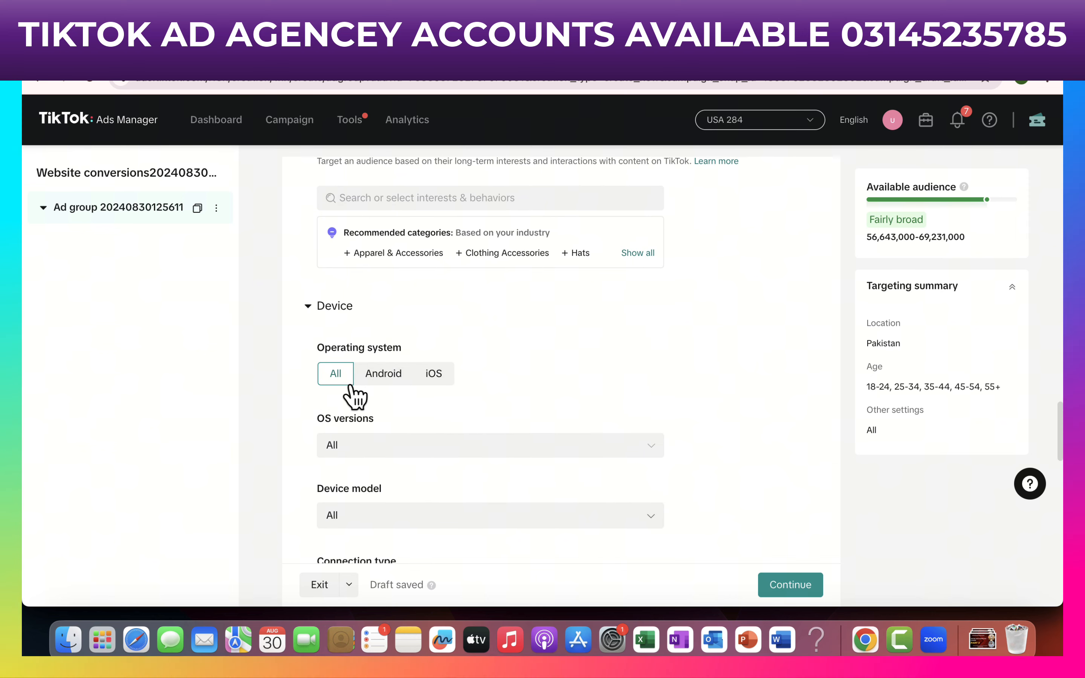
scroll(426, 449, down, 2)
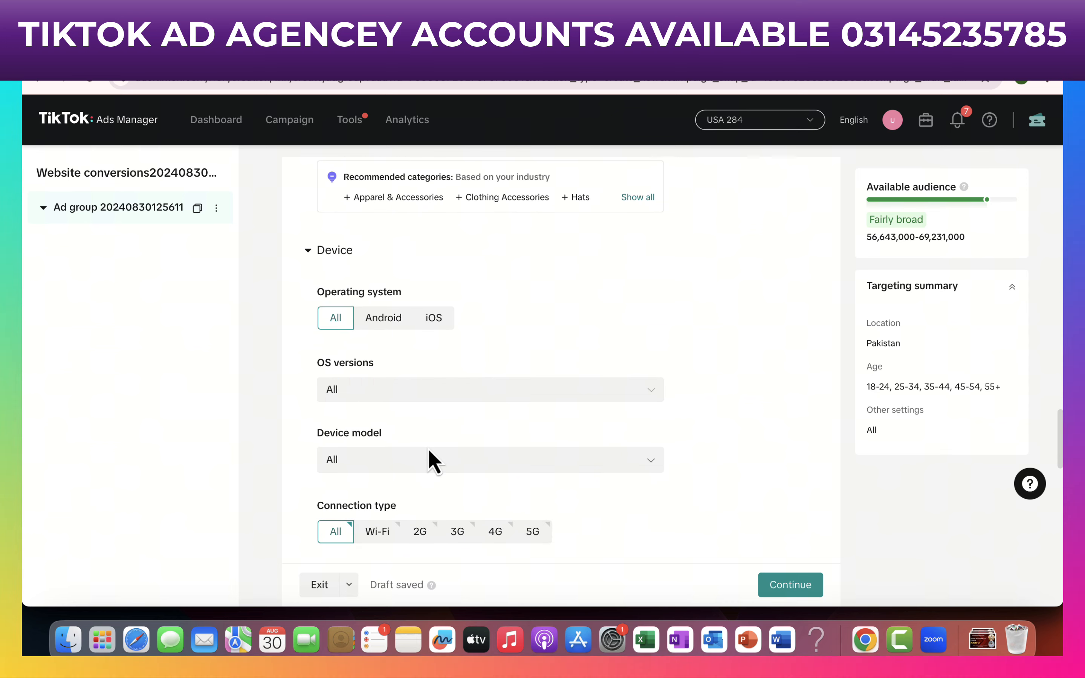
click(467, 391)
click(471, 391)
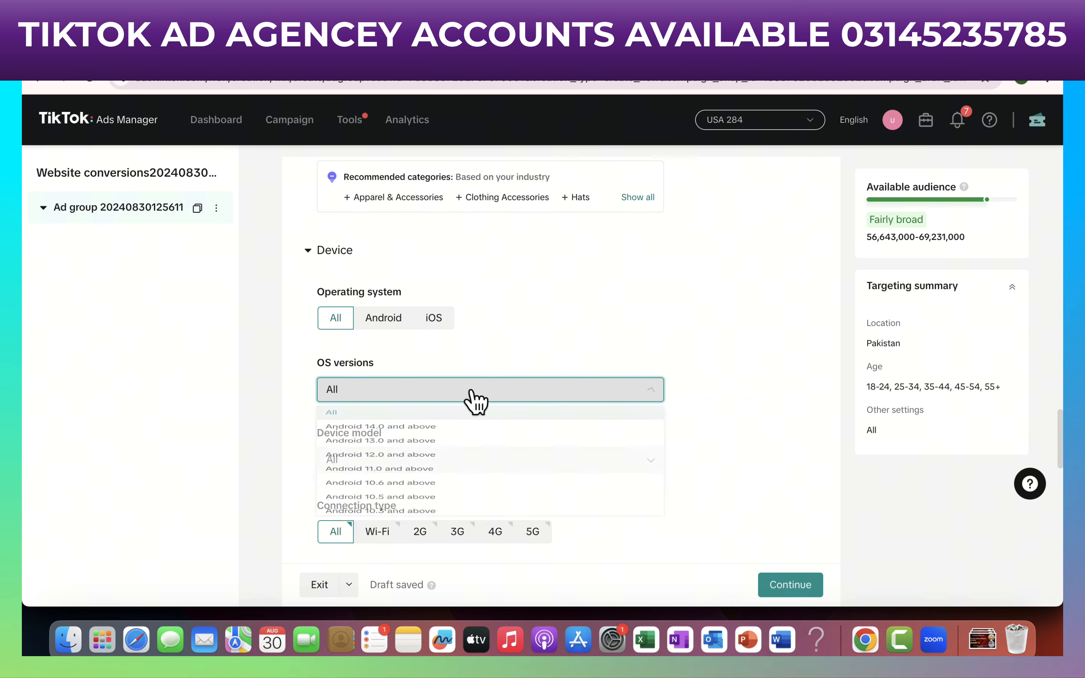
scroll(612, 381, down, 2)
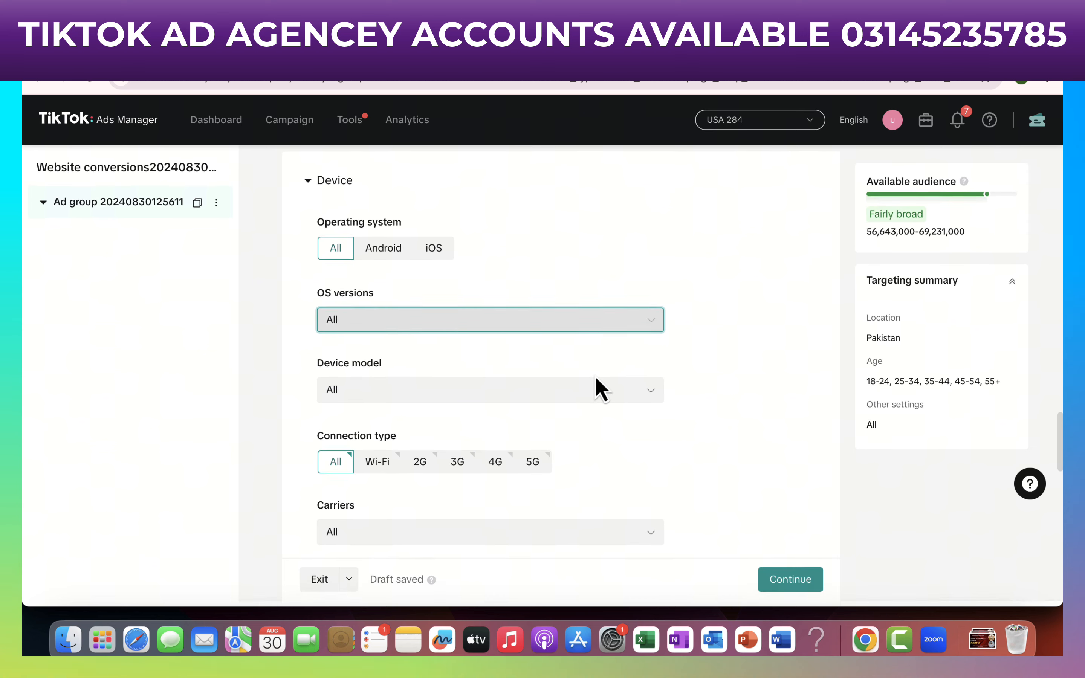
Set the ad group's daily budget to 20 USD in the Budget & schedule section.
scroll(672, 417, down, 5)
scroll(677, 421, down, 6)
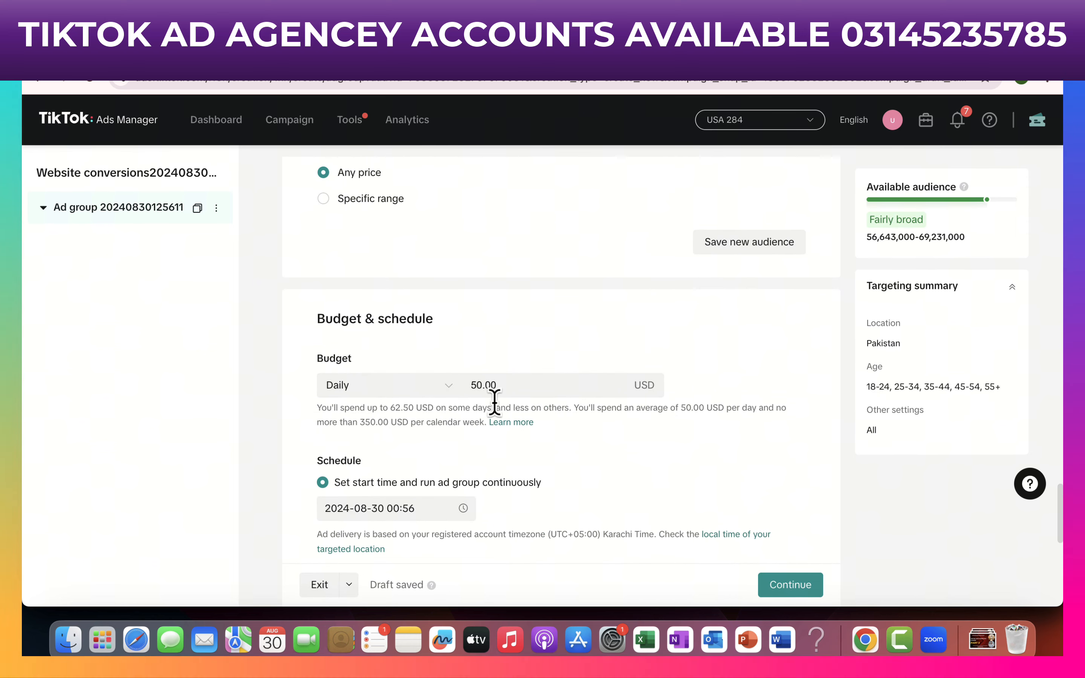
double_click(493, 384)
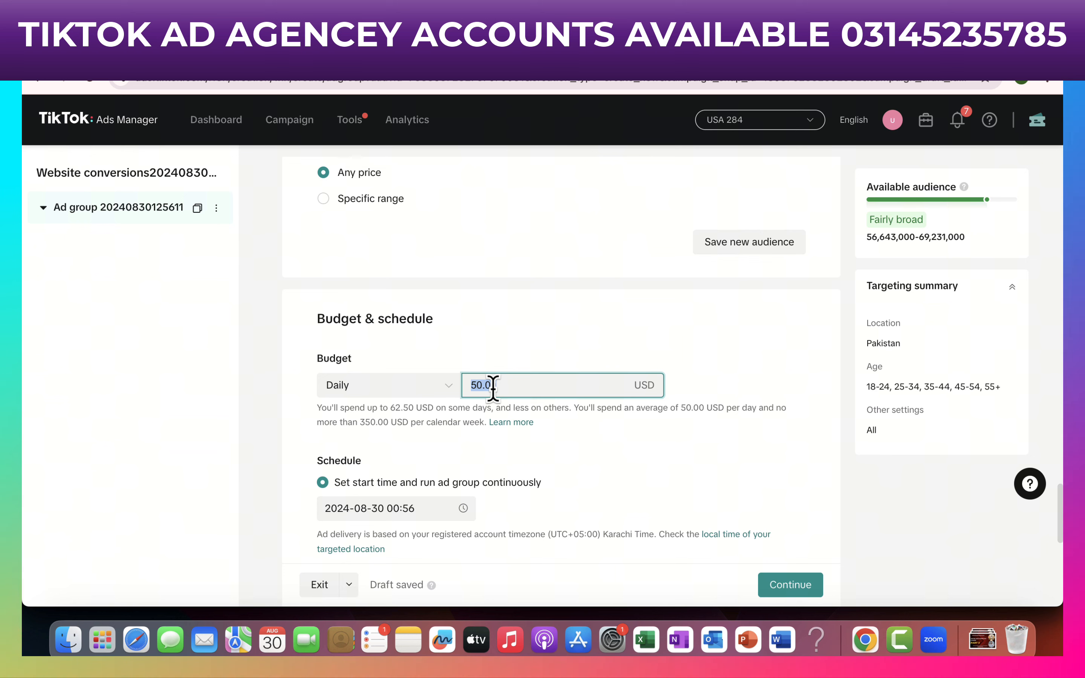
text(20)
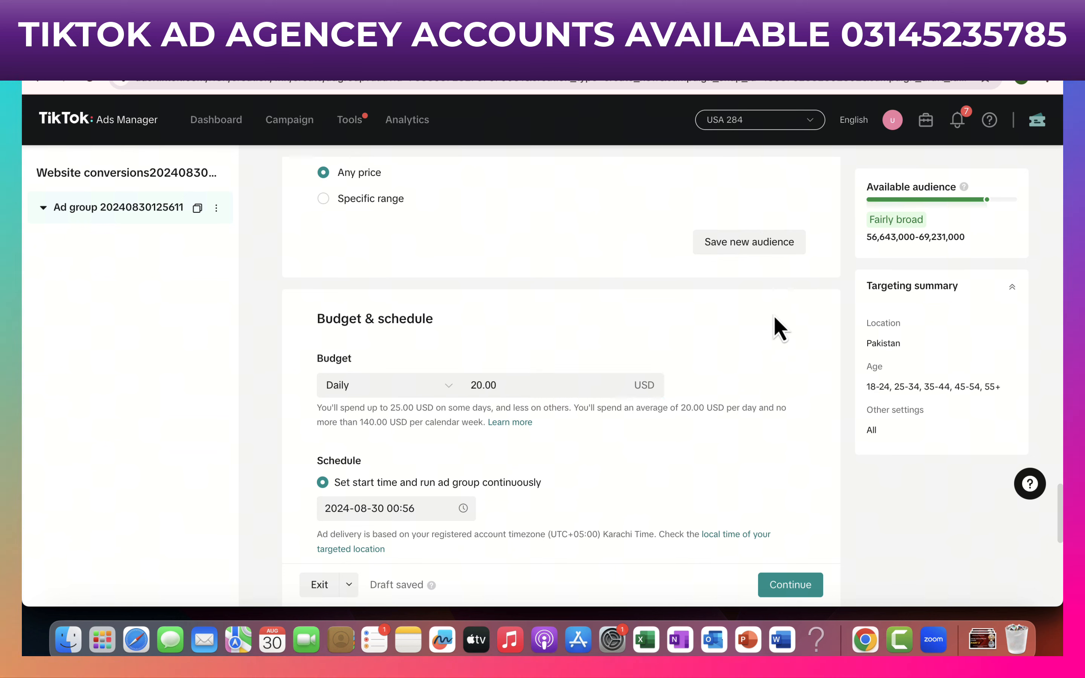
Try a daily budget of 2 USD and restore the budget to 20 USD.
click(489, 384)
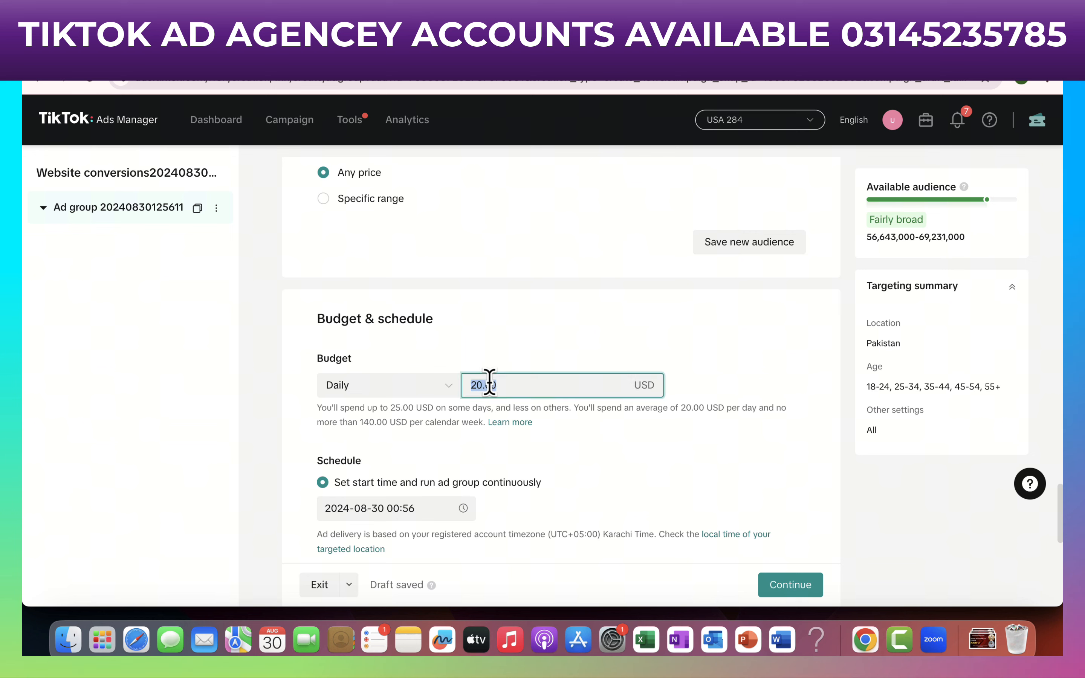
click(681, 316)
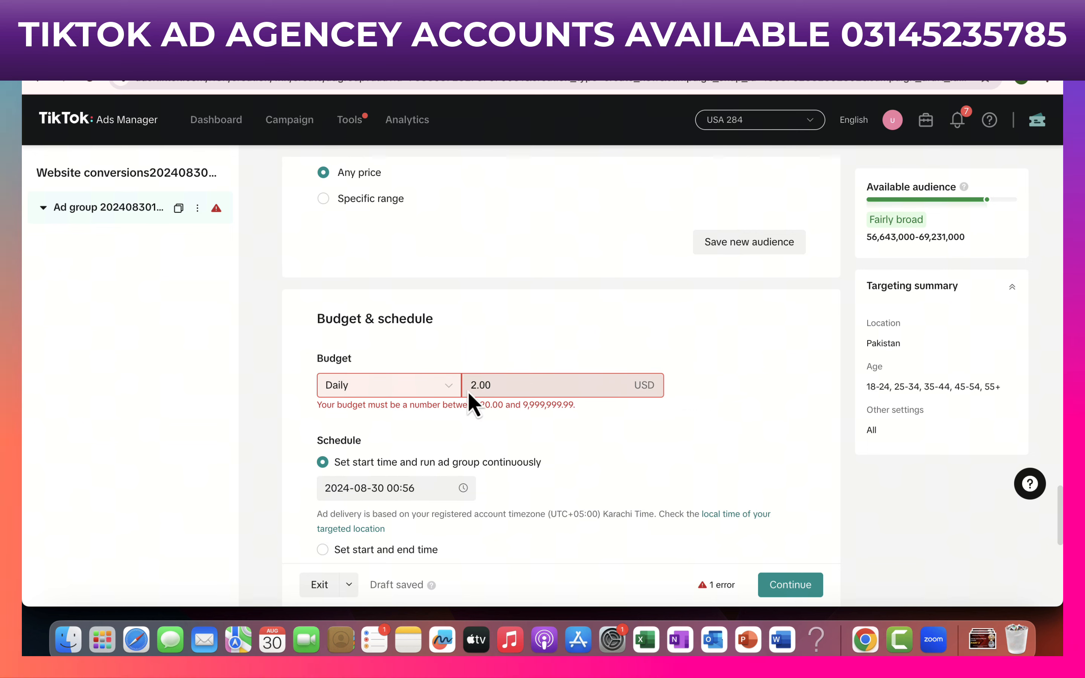
click(479, 384)
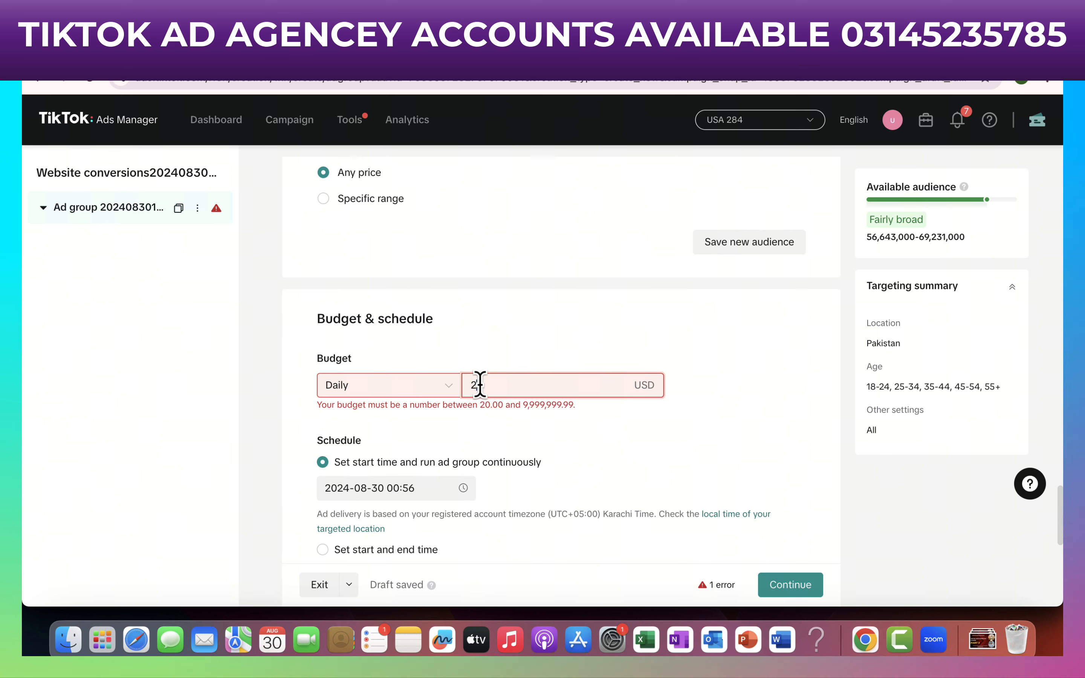
text(0)
click(766, 359)
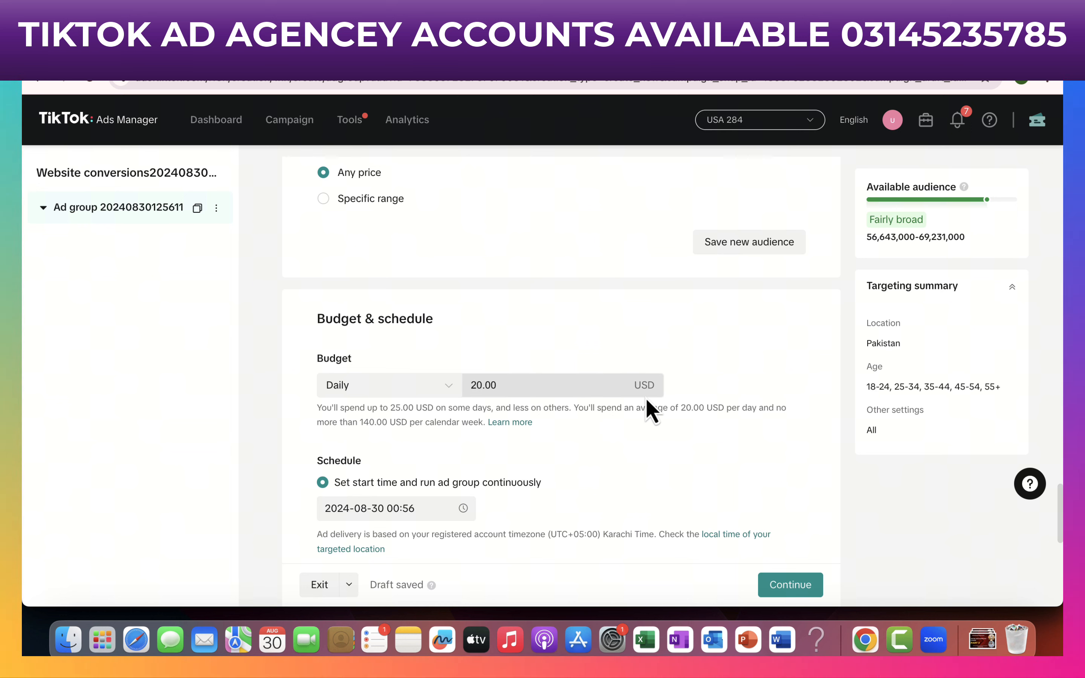
Schedule the continuously running ad group to start on 2024-08-31 at 00:56.
scroll(645, 397, down, 3)
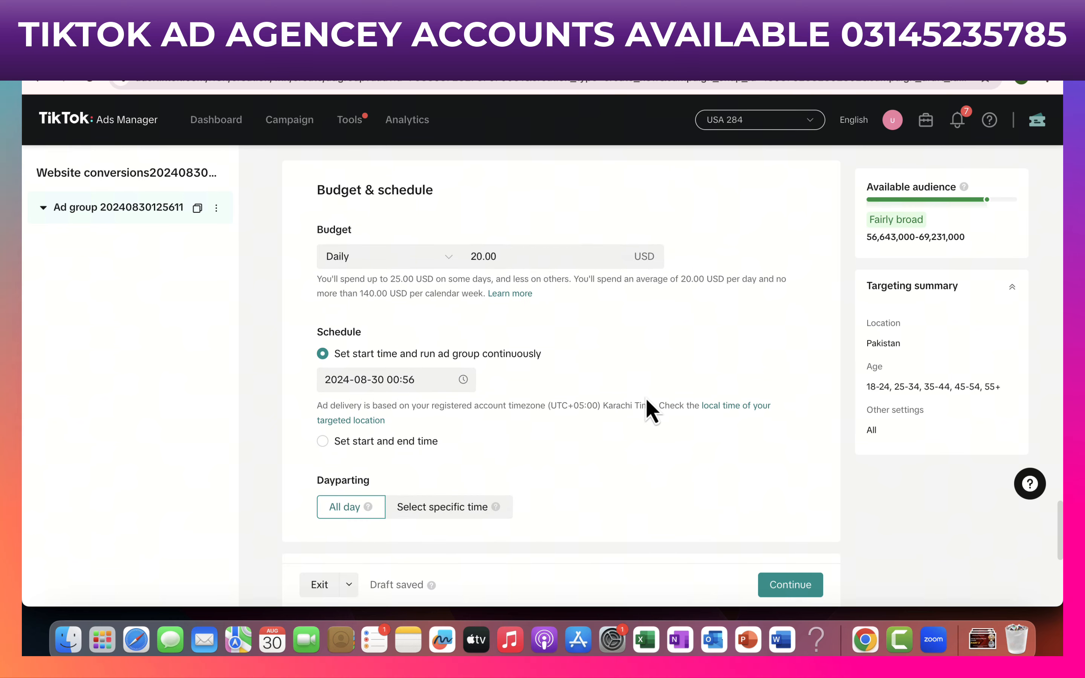
click(359, 380)
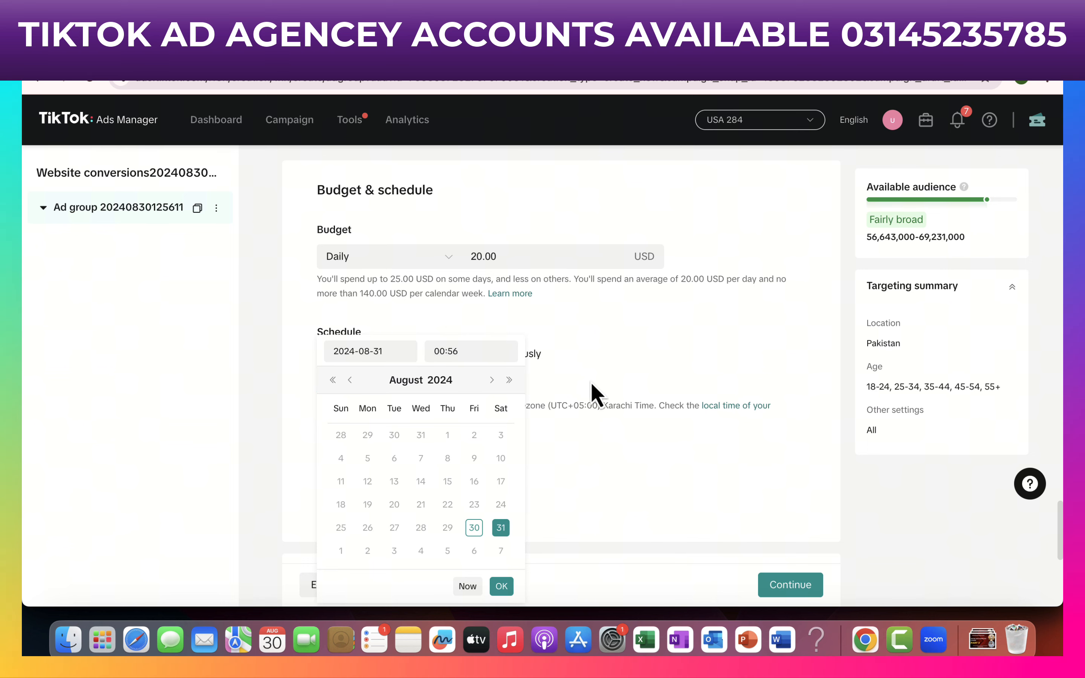
click(501, 588)
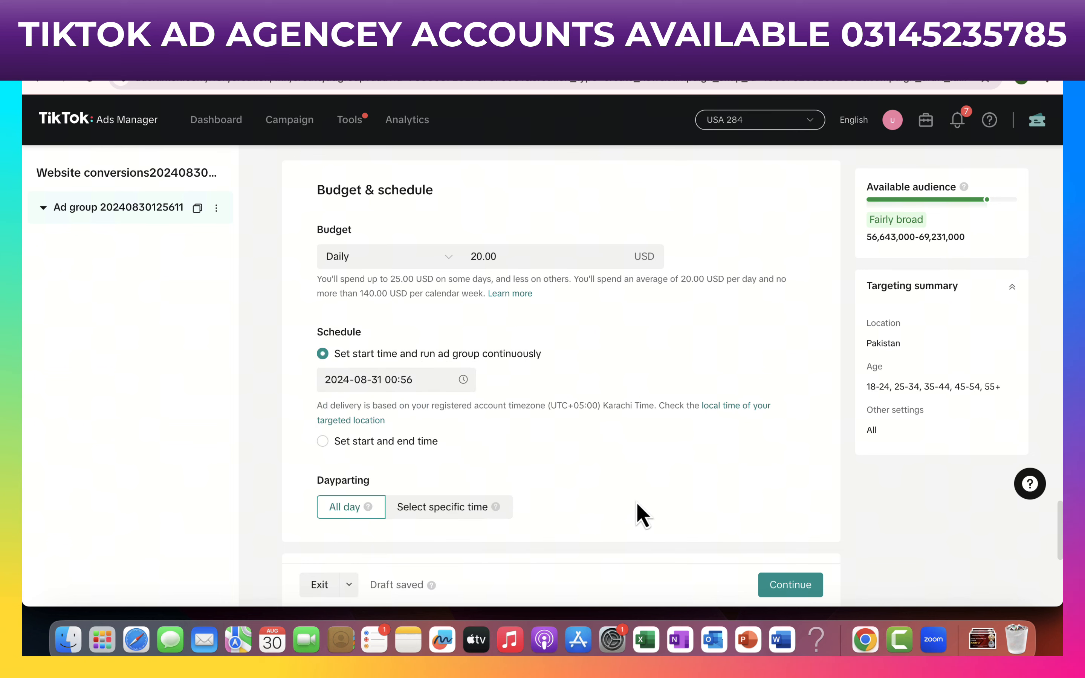
Try the specific-time option for the ad group's Dayparting and switch it back to All day.
scroll(636, 501, down, 5)
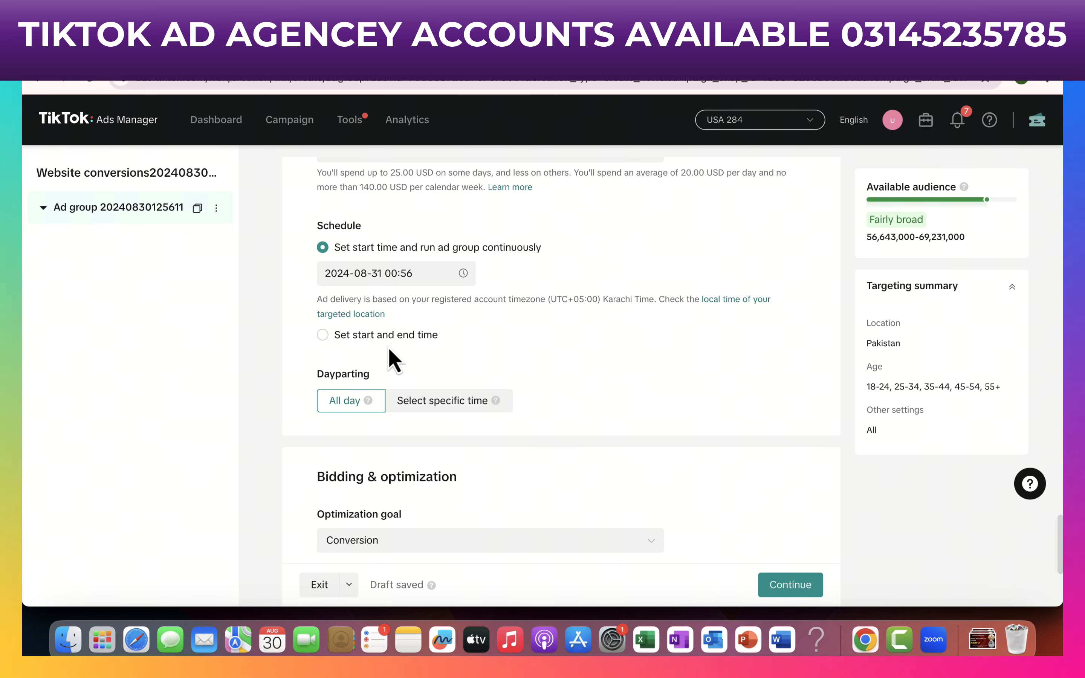
scroll(478, 370, down, 1)
scroll(478, 370, down, 1)
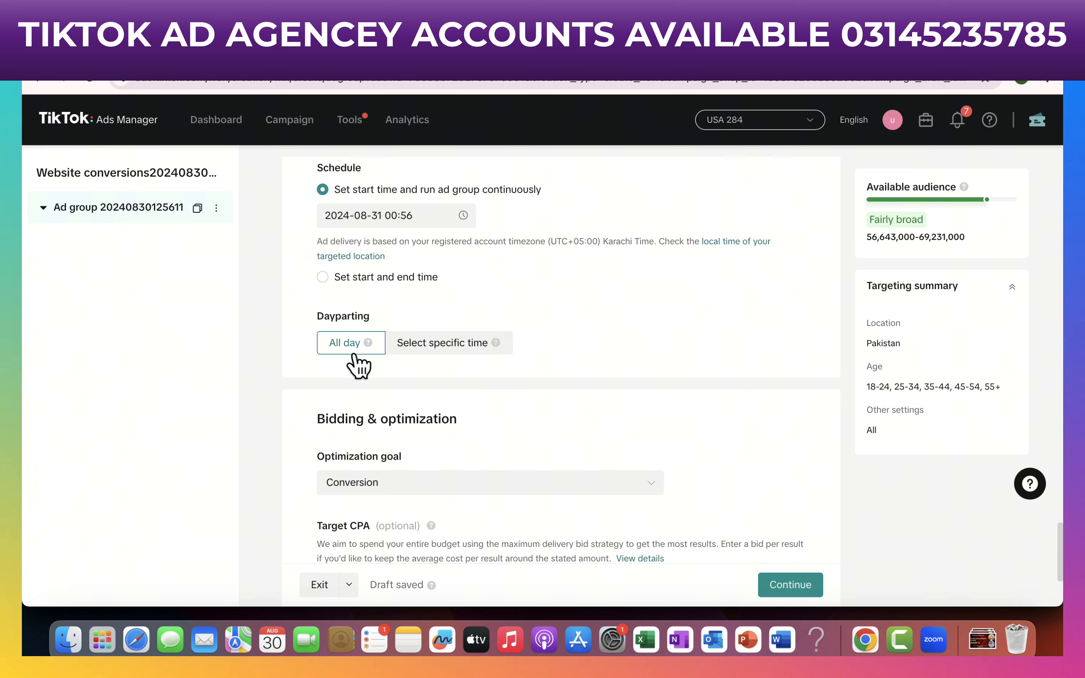
click(421, 348)
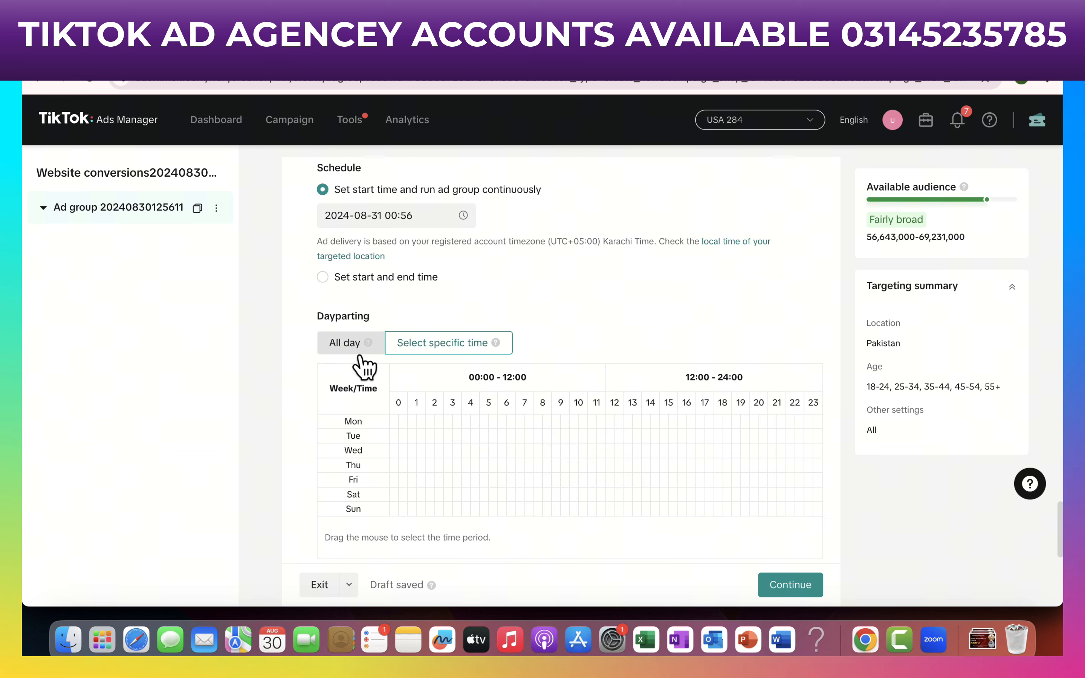
click(351, 346)
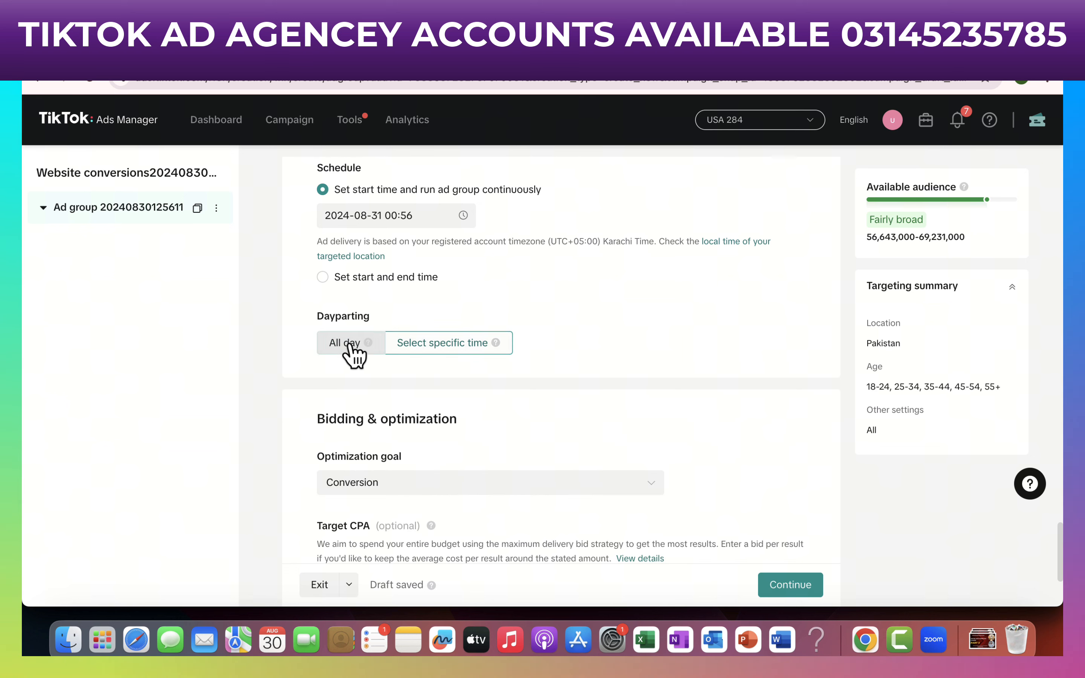
Switch Dayparting to specific times, selecting Monday 00:00–07:00 and 09:00–21:00 for every day from Monday to Sunday.
click(440, 346)
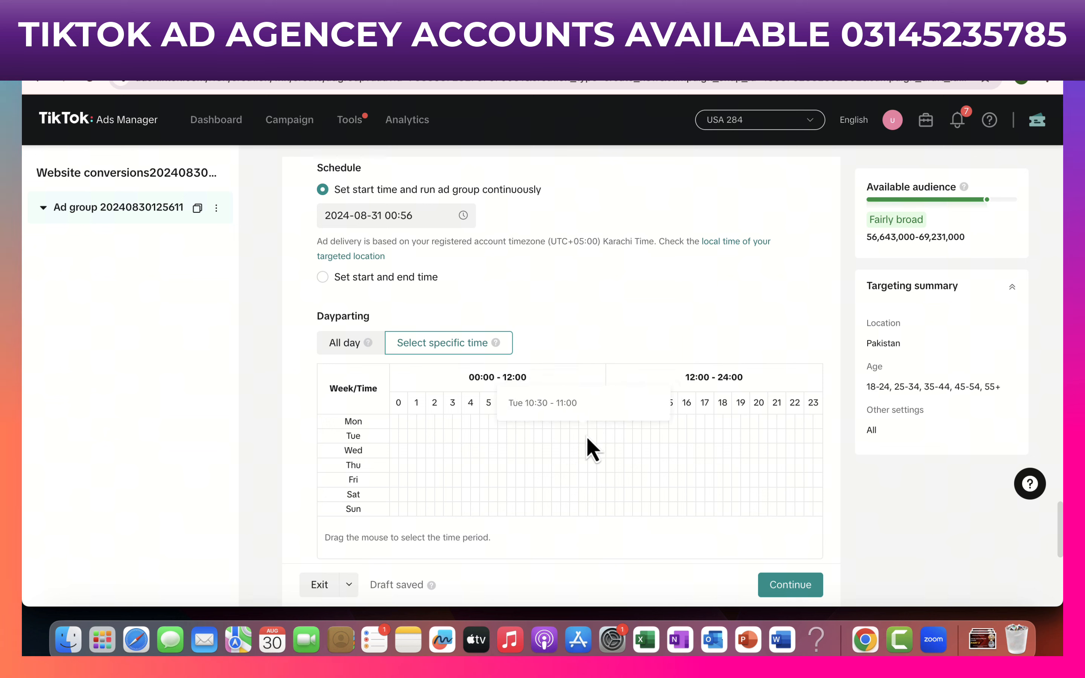
drag(417, 426, 503, 432)
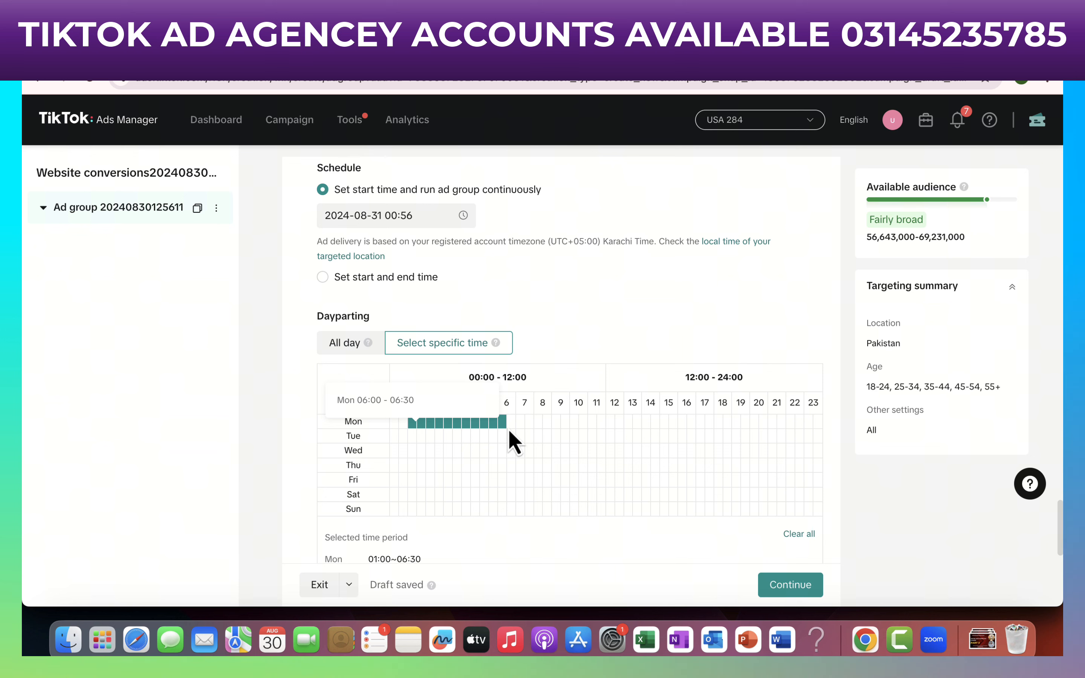
drag(394, 426, 479, 427)
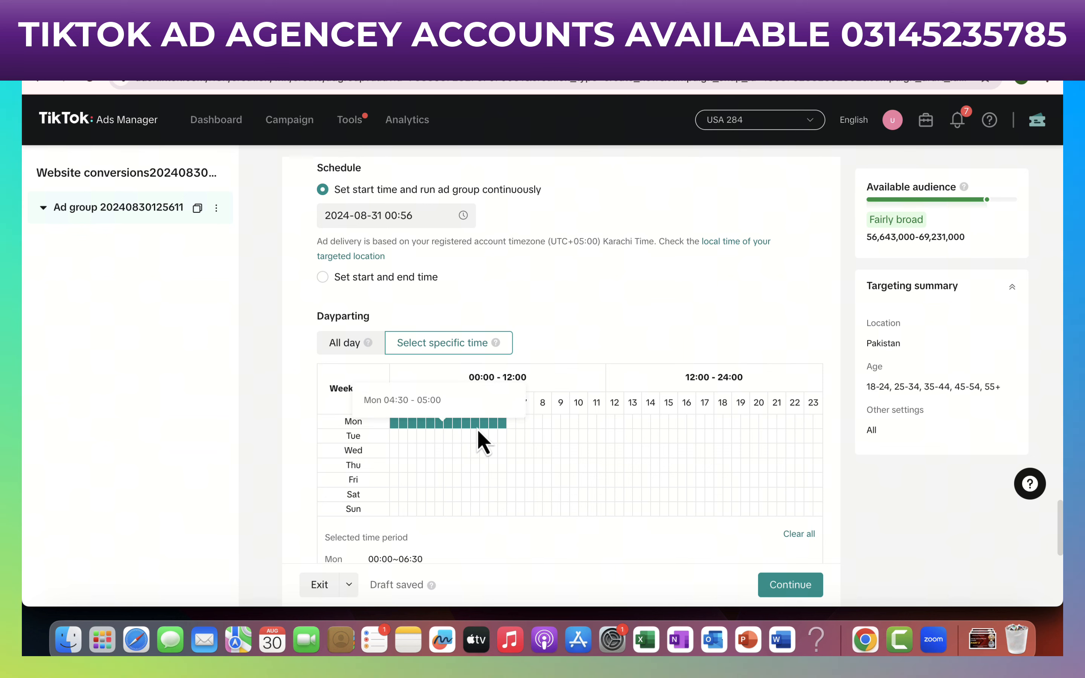
click(477, 428)
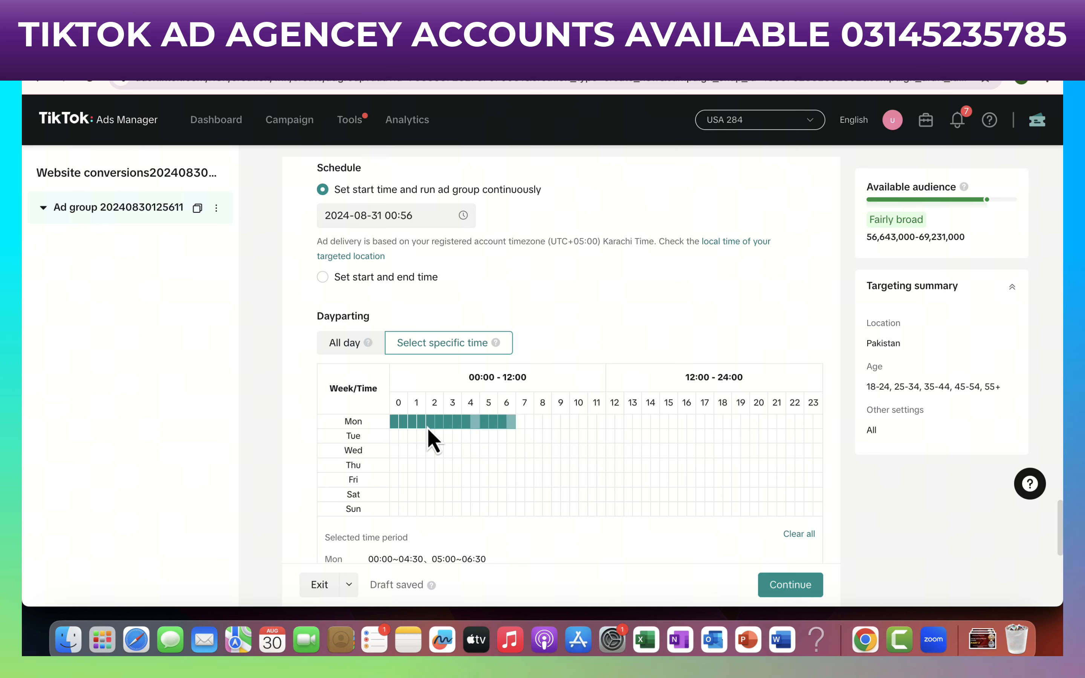
drag(395, 432, 393, 429)
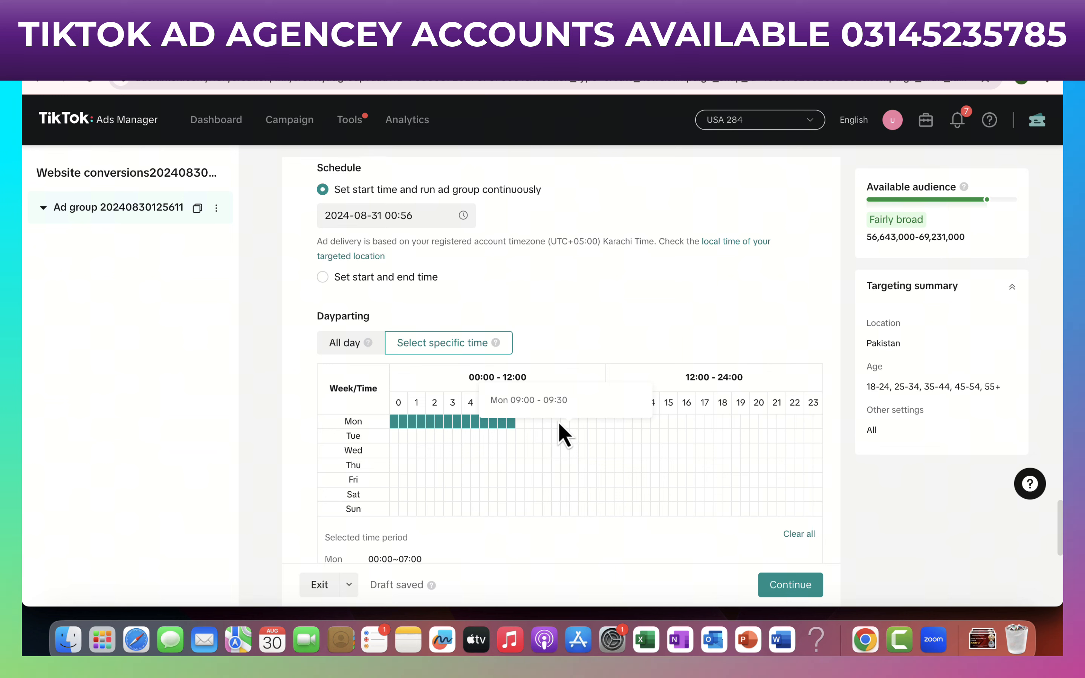
drag(560, 431, 765, 505)
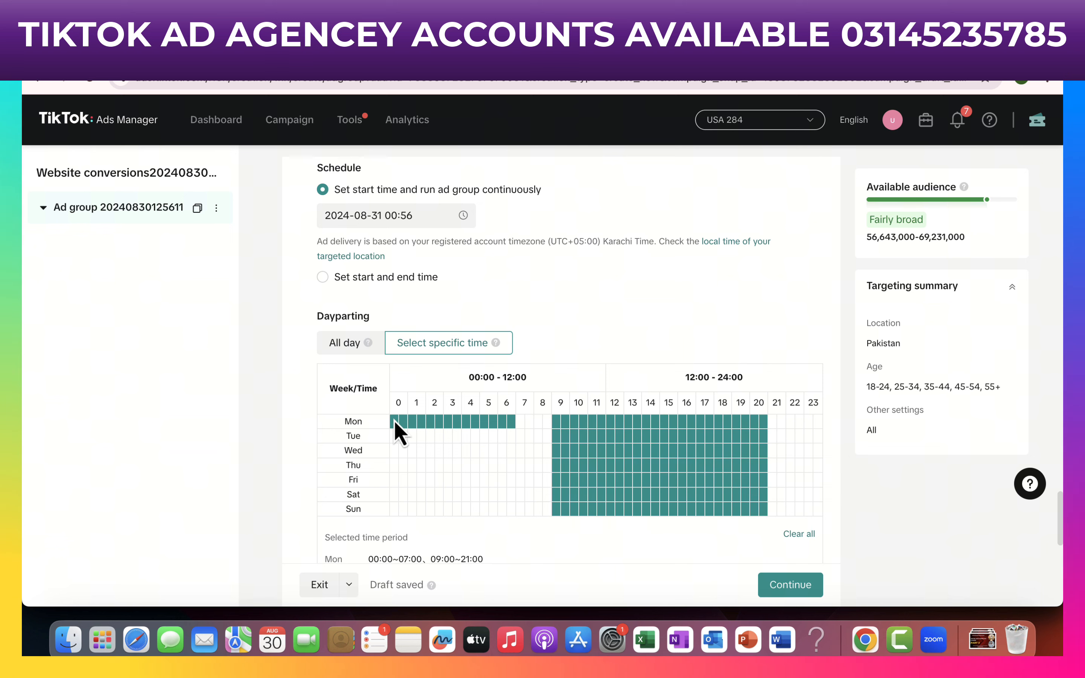
Deselect all of Monday's half-hour slots between 00:00 and 07:00 in the Dayparting grid.
drag(394, 422, 406, 424)
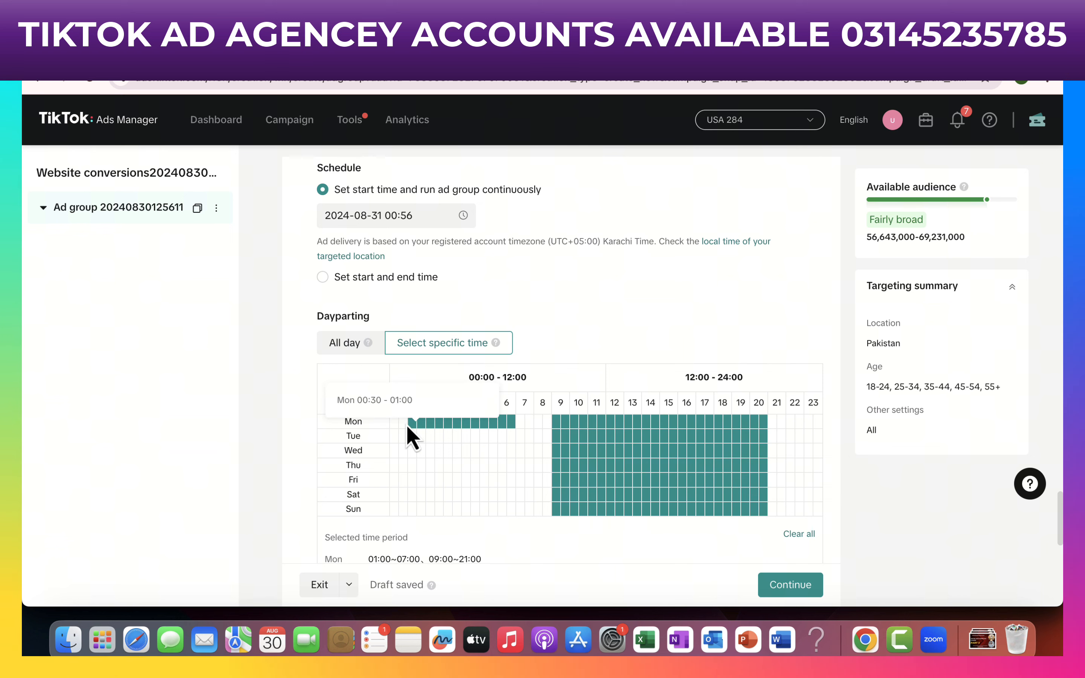
click(410, 424)
click(424, 422)
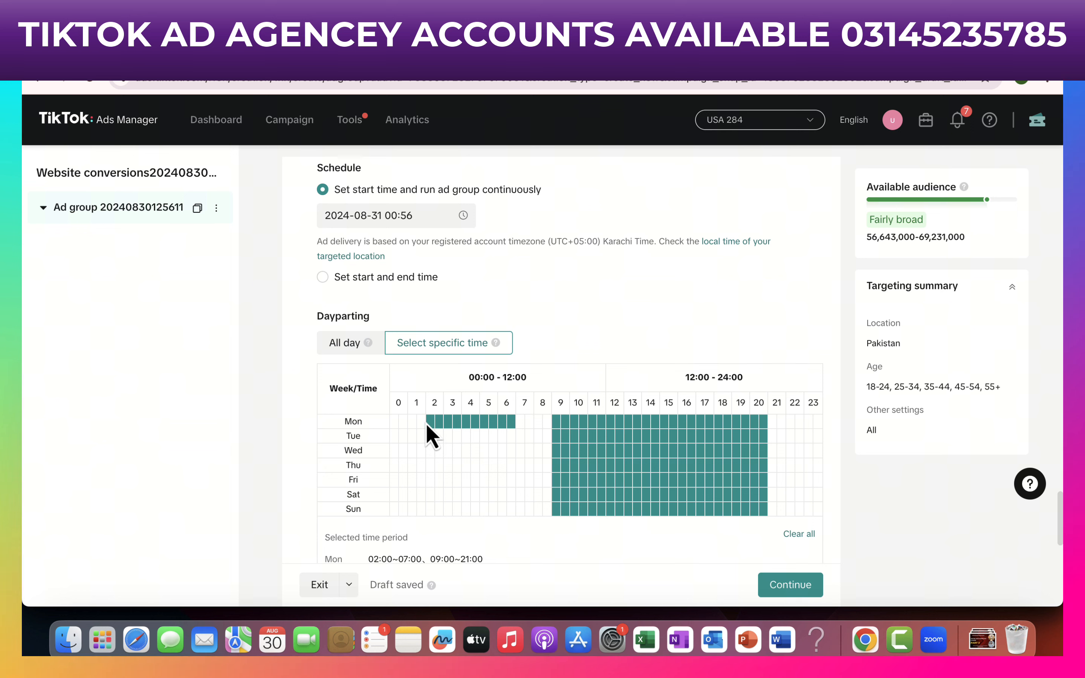
click(431, 423)
click(447, 424)
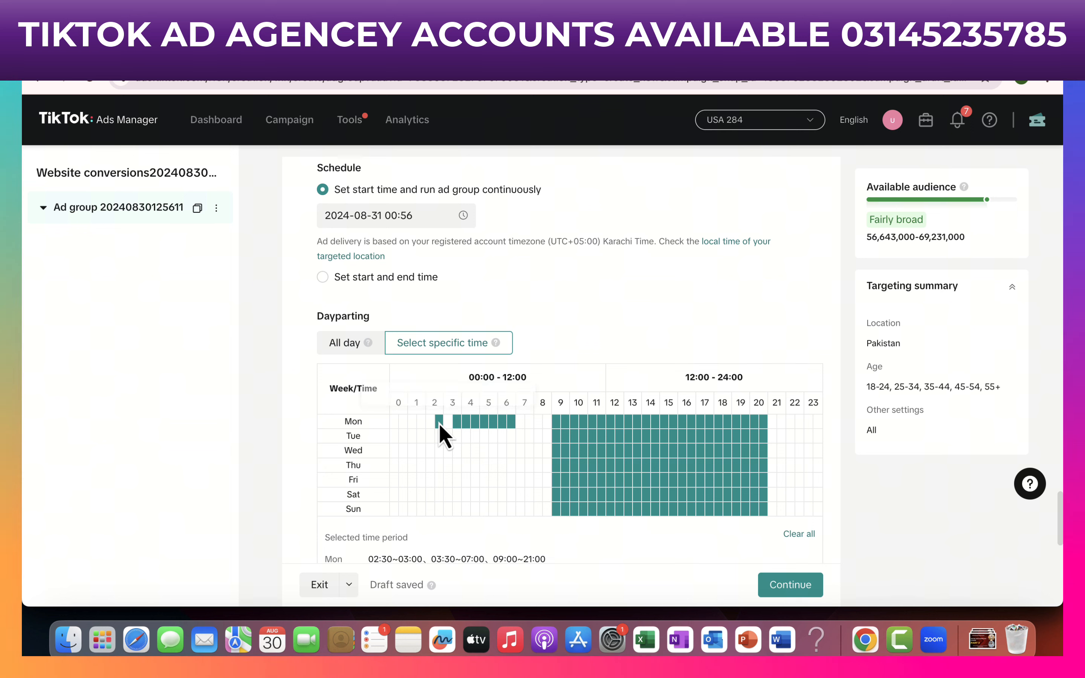
click(440, 421)
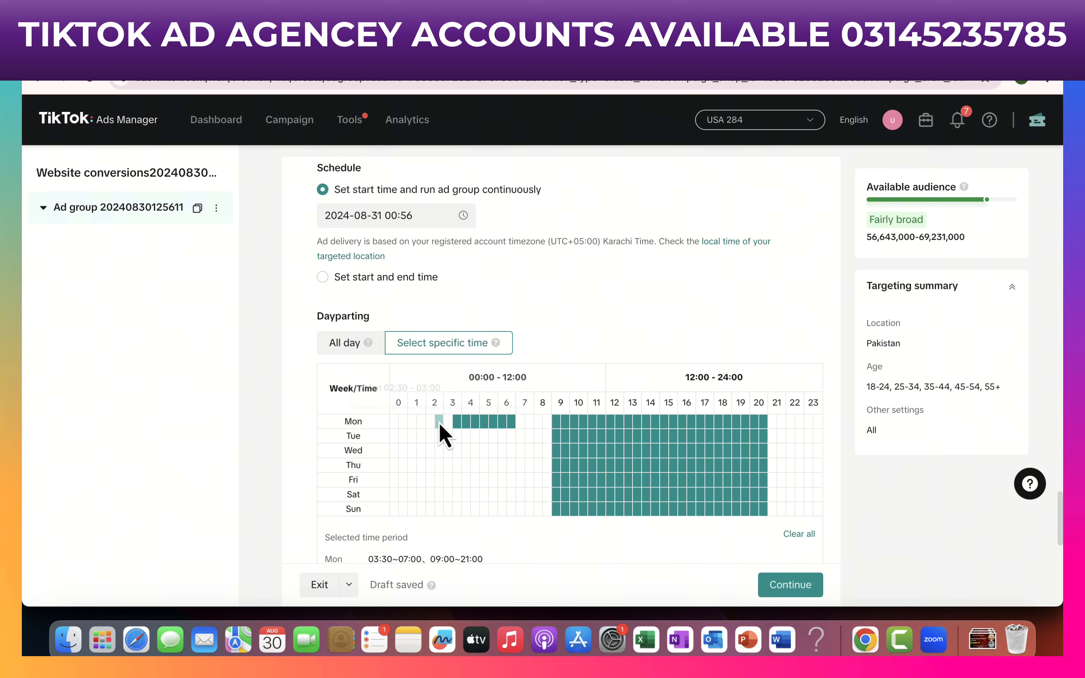
click(463, 423)
click(474, 423)
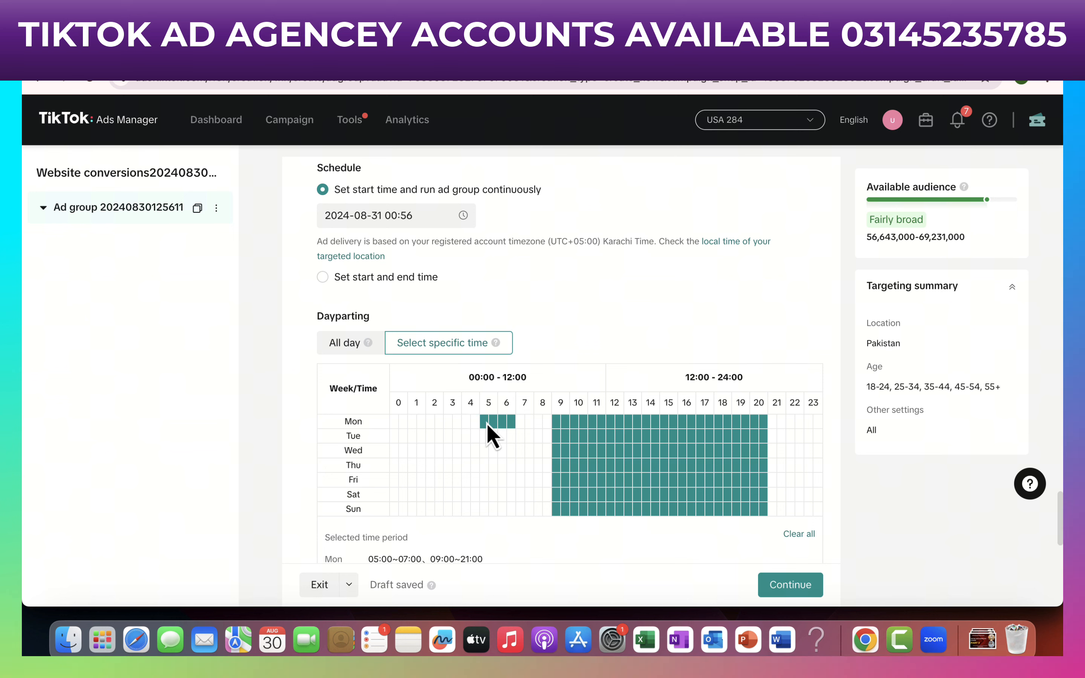
click(486, 422)
click(494, 427)
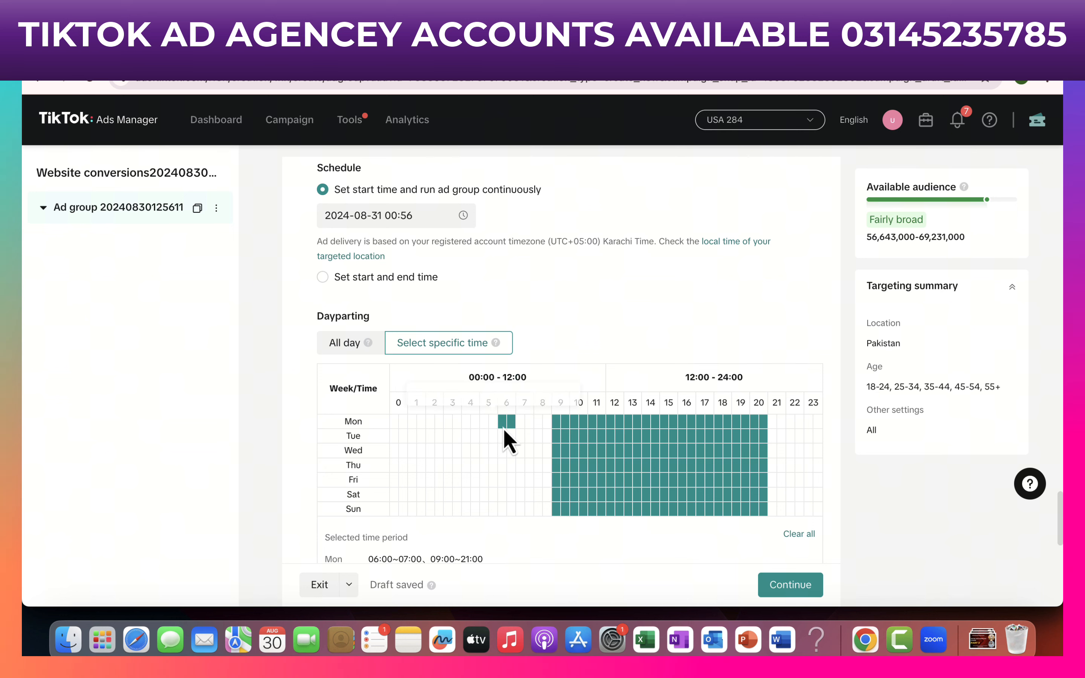
click(503, 426)
click(514, 426)
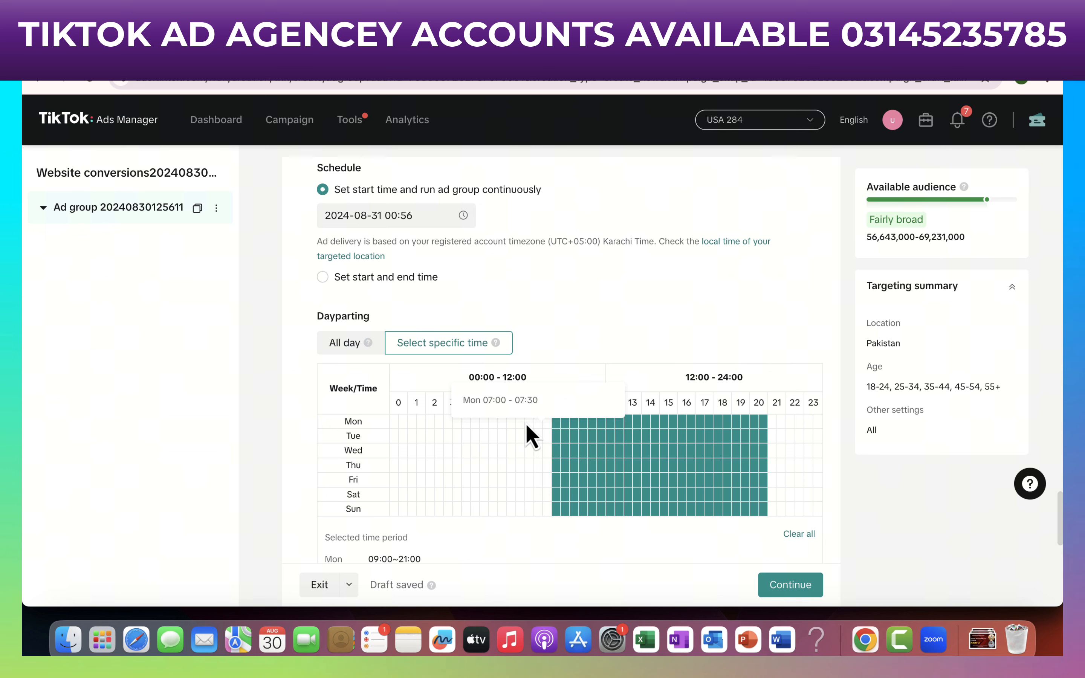
Extend the selected Dayparting period to 07:00–22:00 for every day from Monday to Sunday.
drag(525, 422, 546, 538)
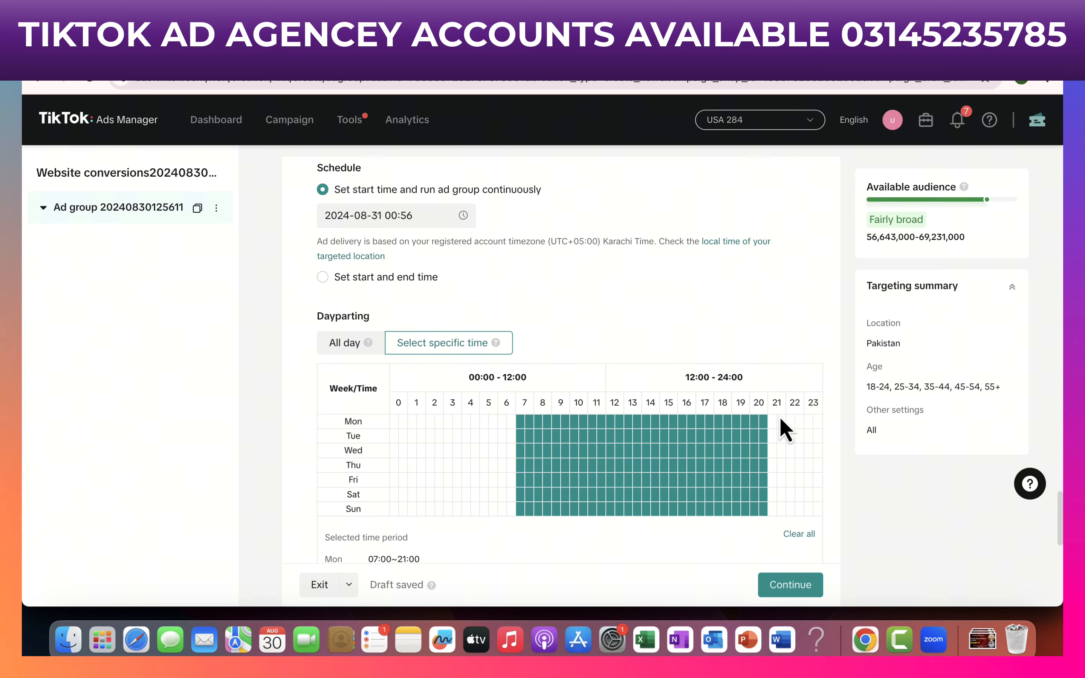
drag(775, 426, 775, 530)
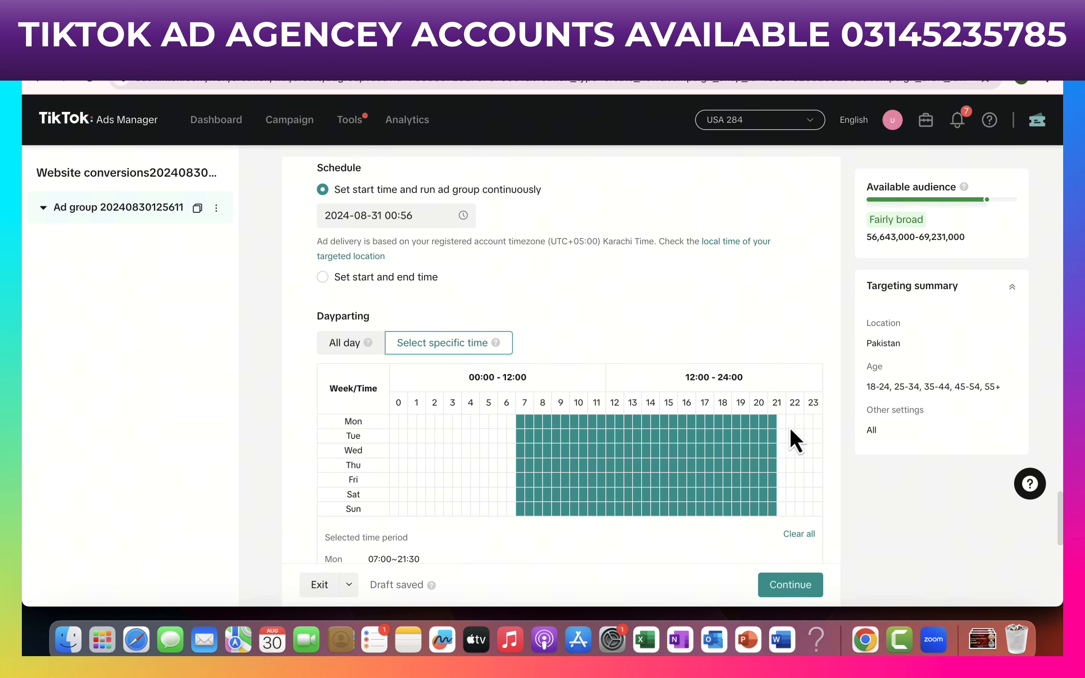
drag(781, 419, 778, 511)
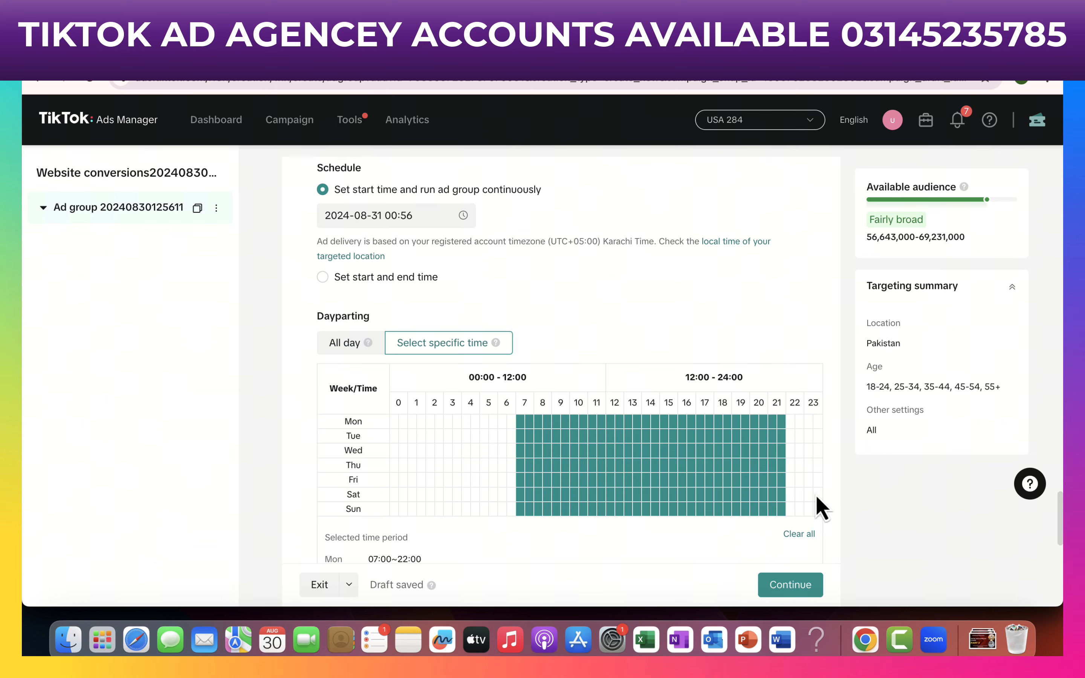
scroll(820, 506, down, 3)
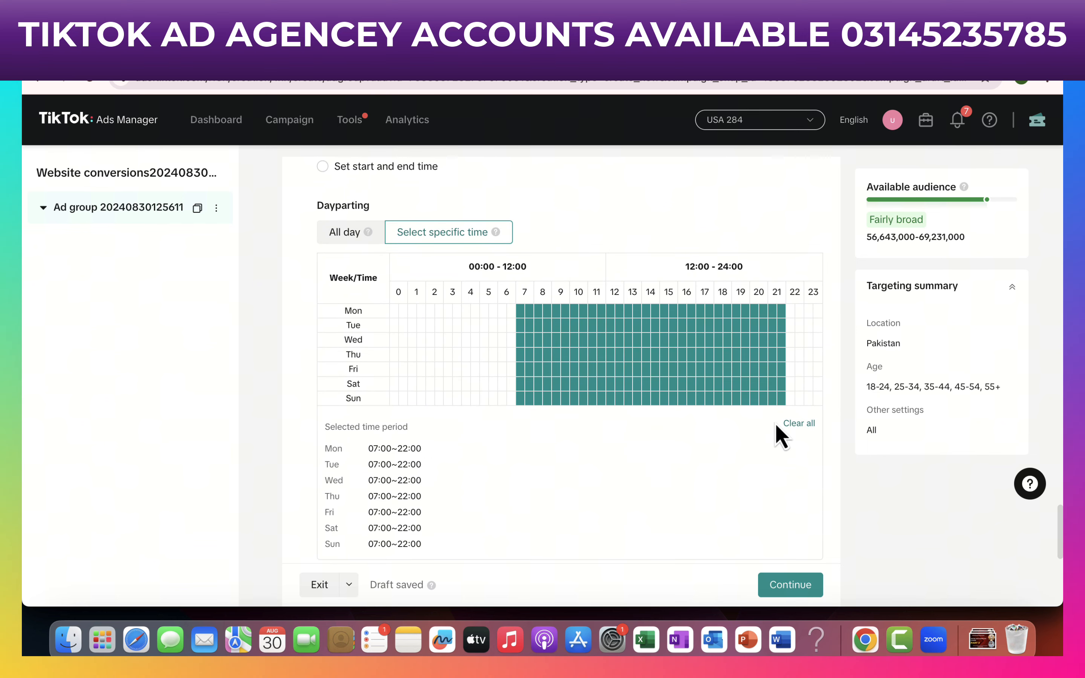
scroll(777, 426, down, 1)
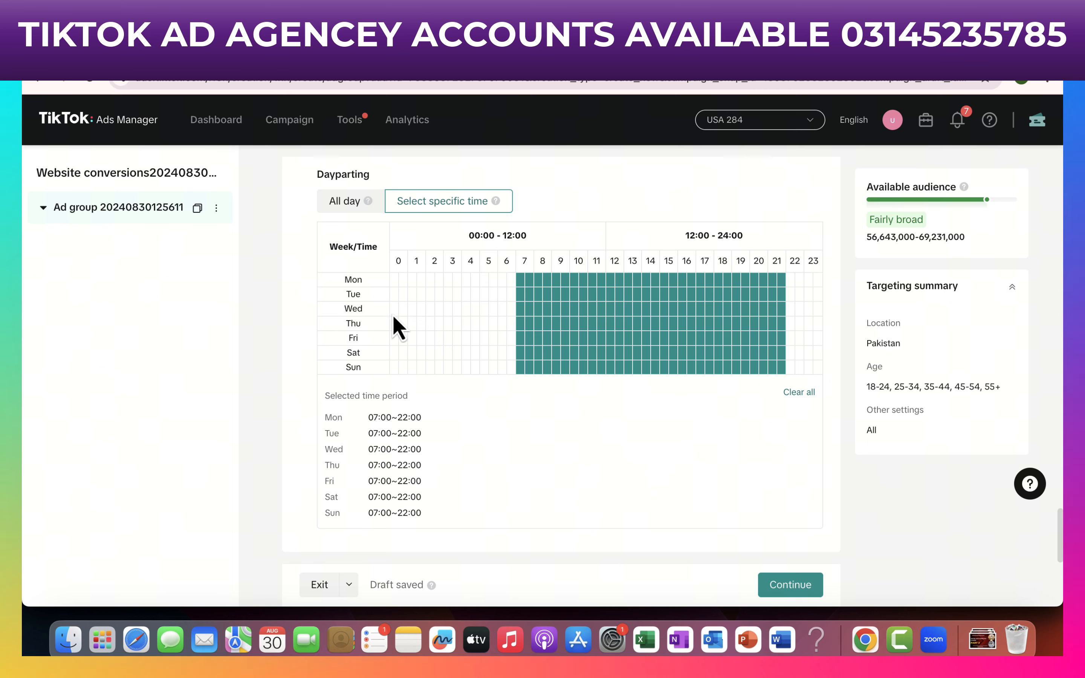
Discard the specific delivery times and set Dayparting back to All day.
click(342, 203)
click(421, 223)
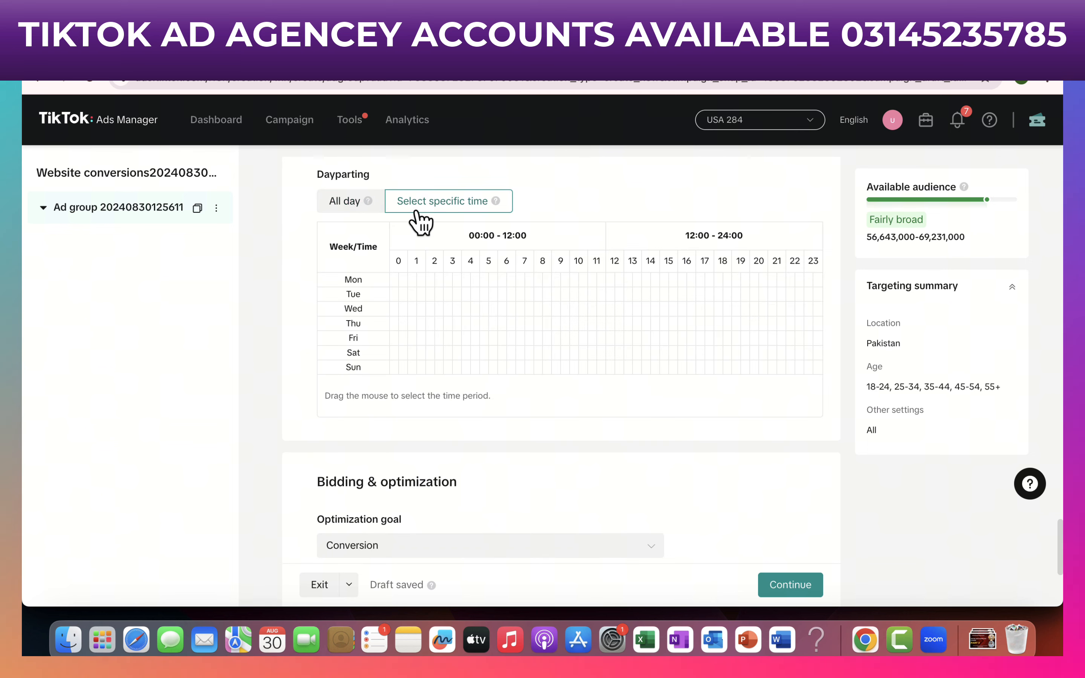
click(363, 211)
Check the optimization goal options under Bidding & optimization, including the note on Click, and keep Conversion.
scroll(686, 300, down, 1)
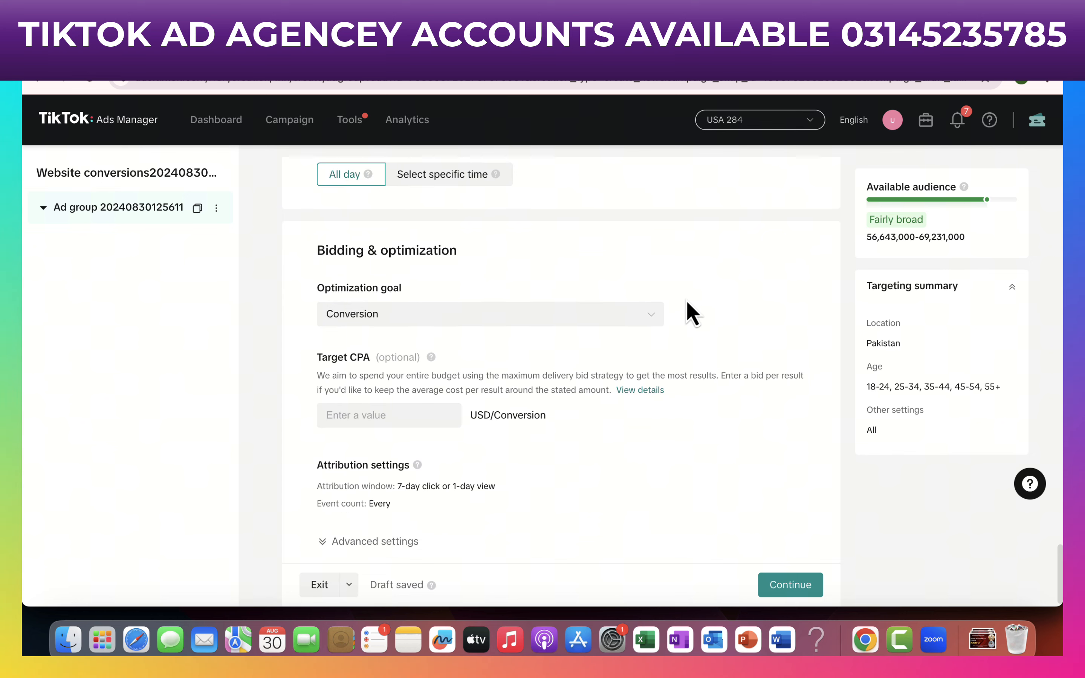
scroll(655, 304, up, 4)
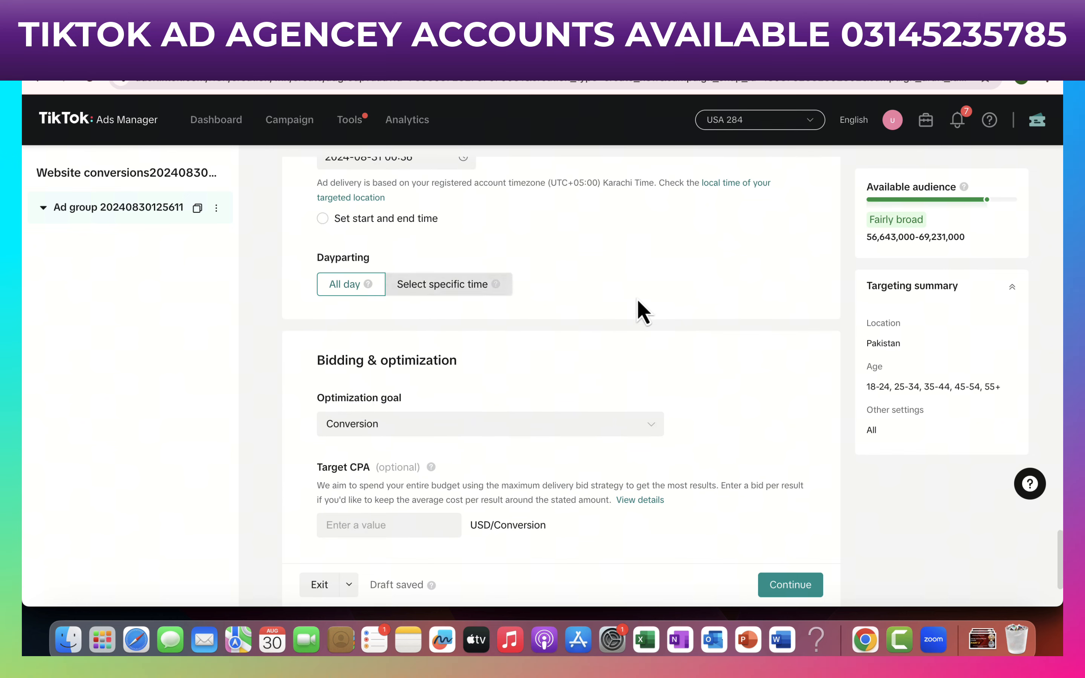
scroll(641, 310, down, 3)
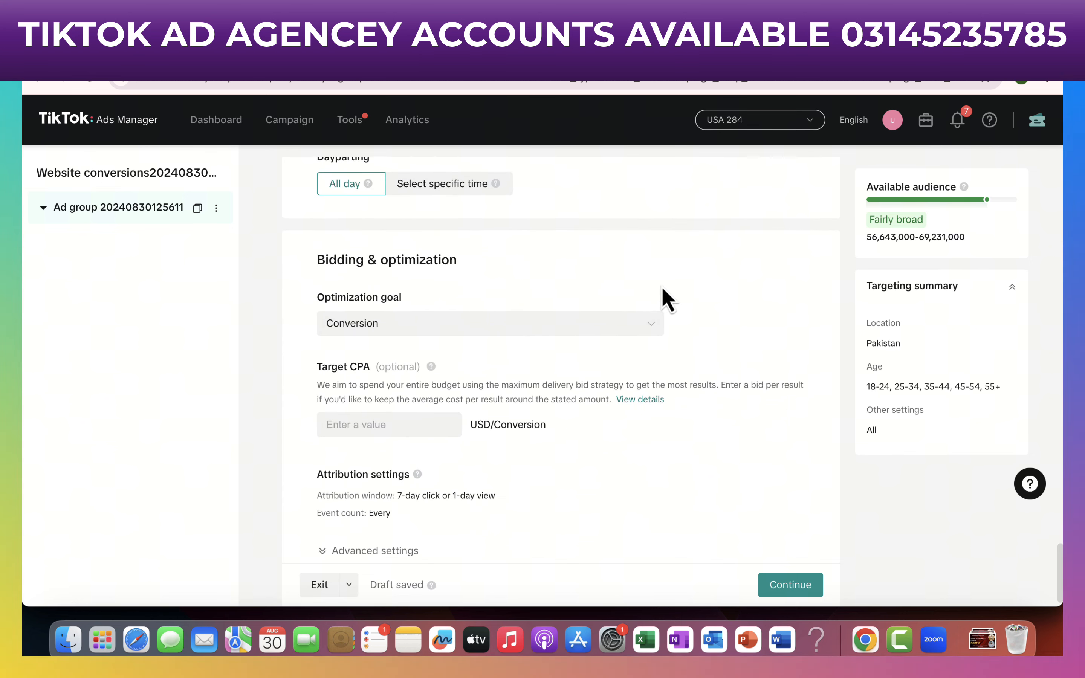
scroll(659, 297, down, 1)
click(649, 299)
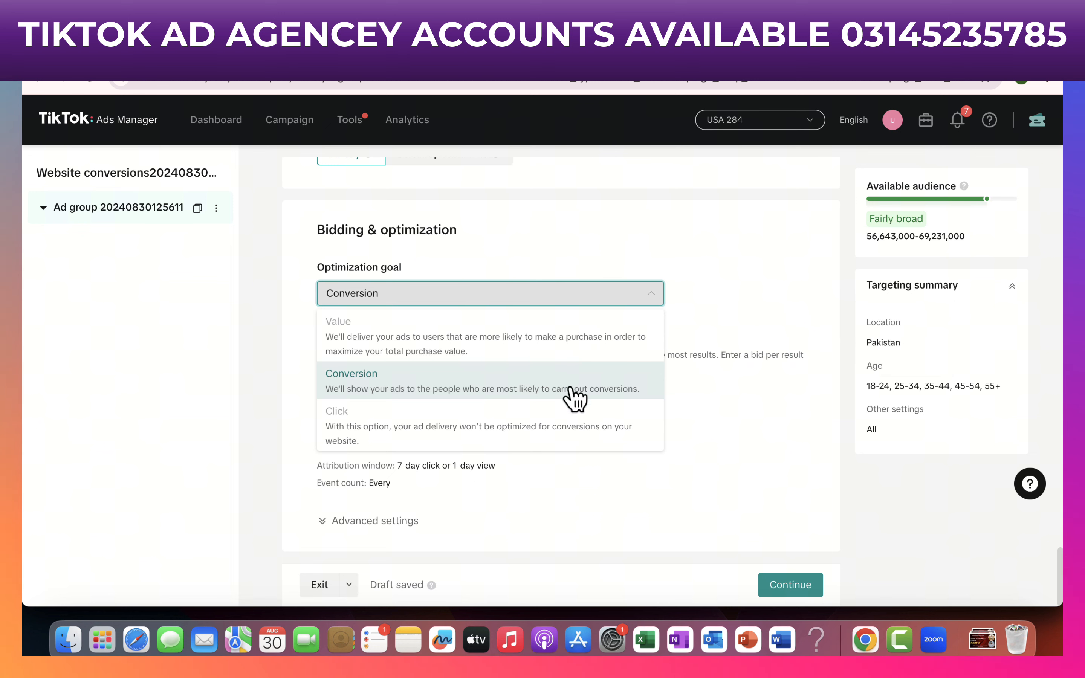
mouse_move(570, 439)
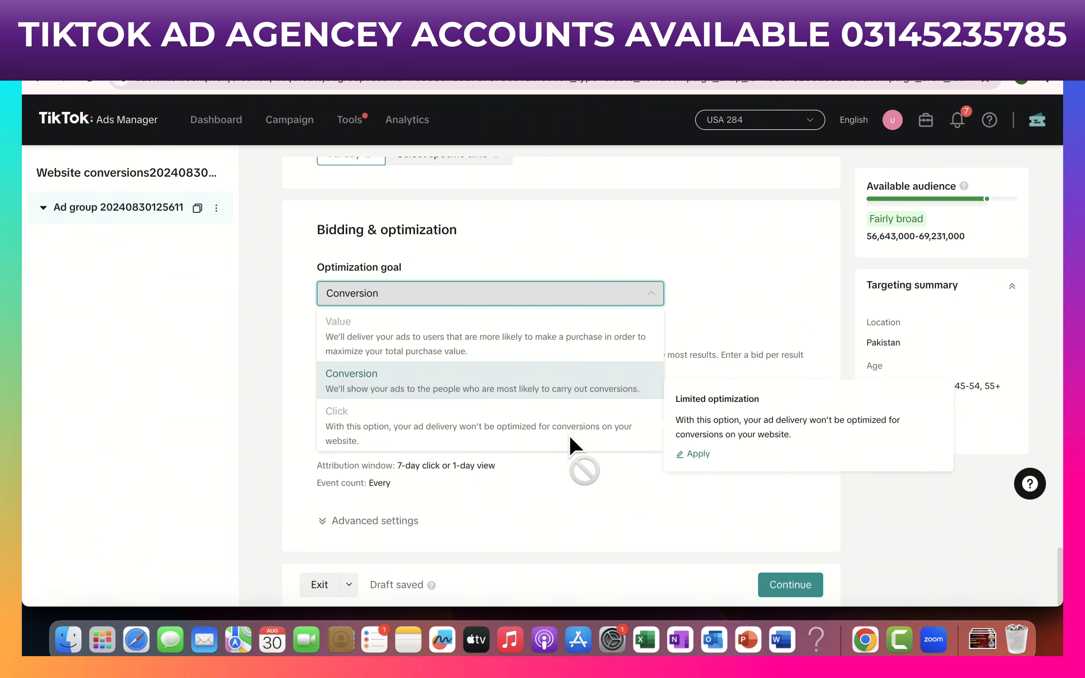
click(771, 233)
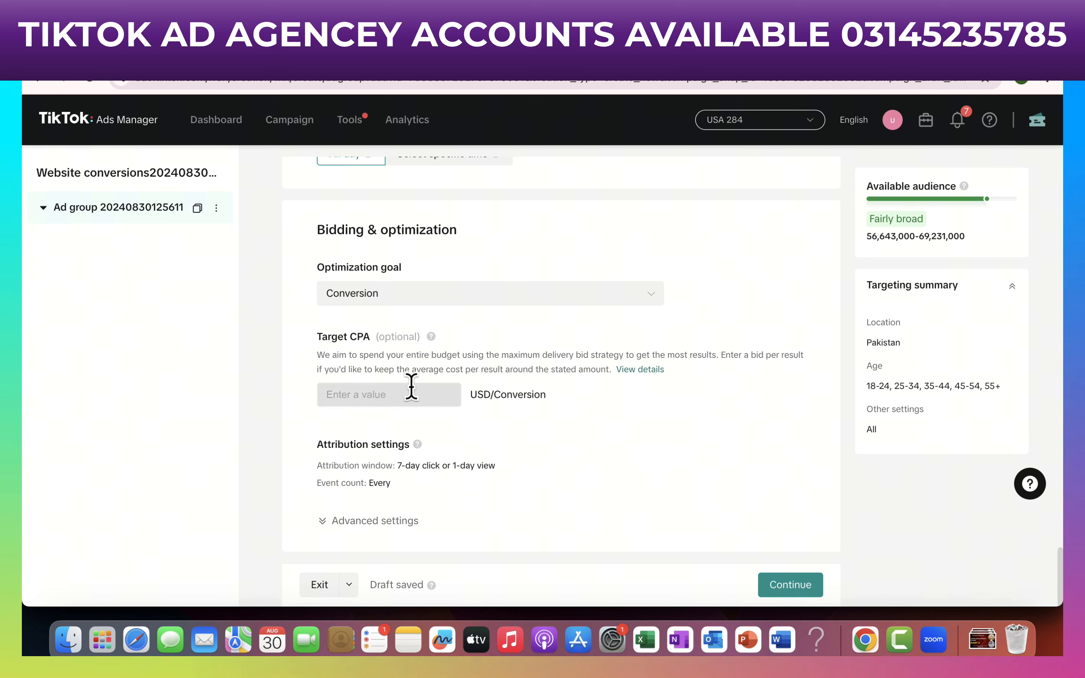
Expand the advanced bidding settings to check the billing event and delivery type, and continue to the ad setup.
click(400, 521)
scroll(551, 500, down, 3)
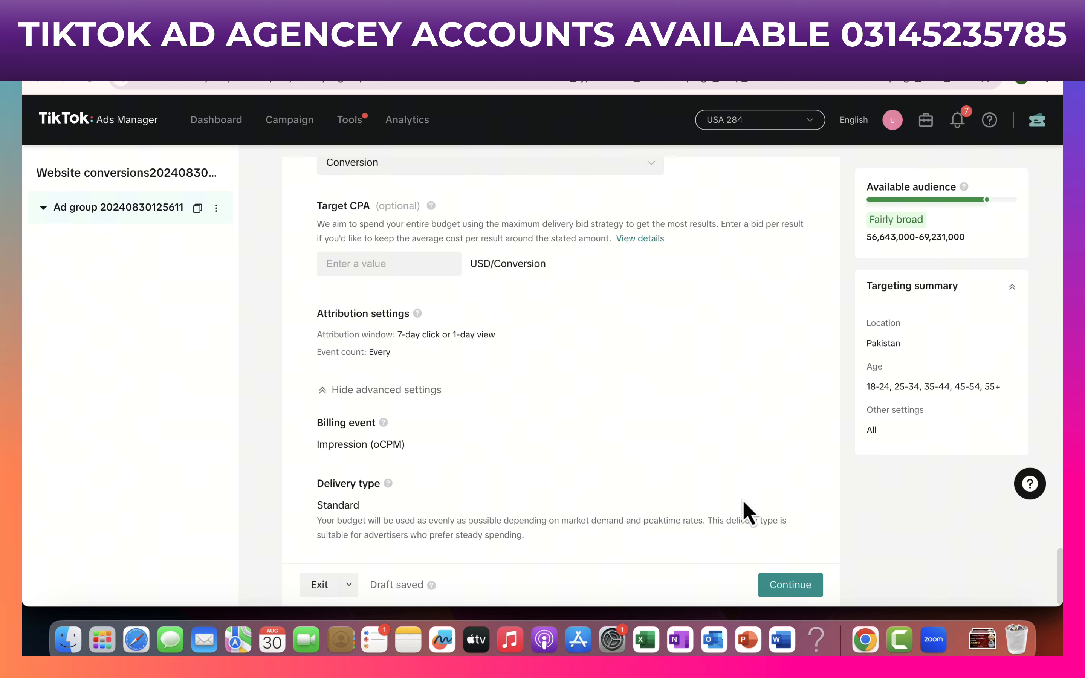
click(802, 594)
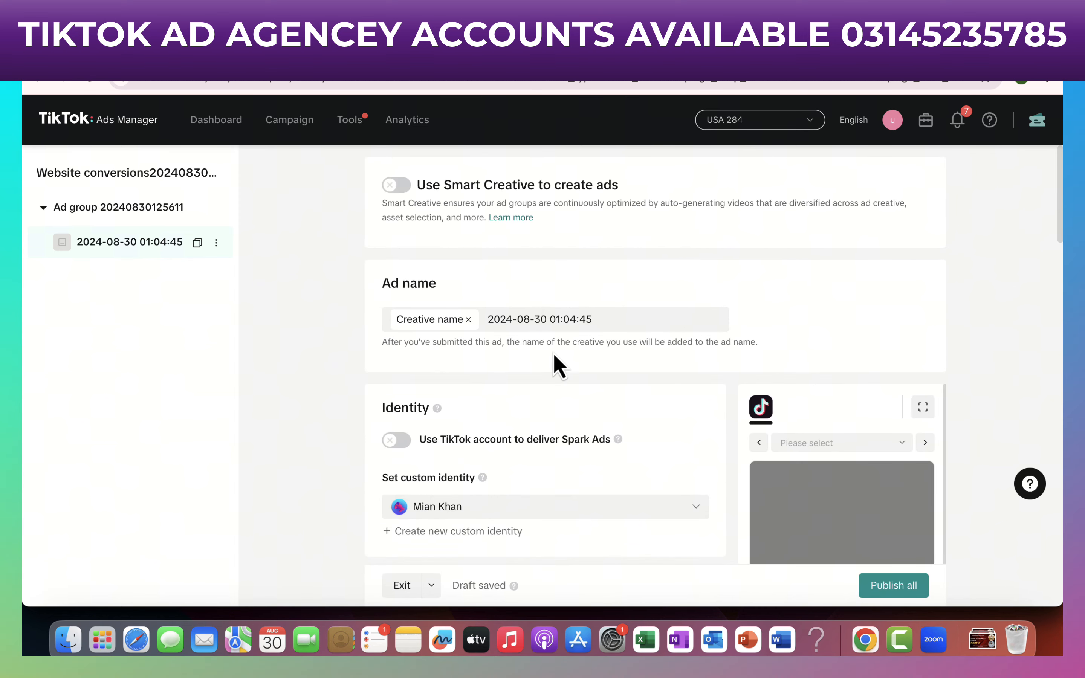
Examine the new ad's name, identity and ad format sections.
scroll(582, 318, down, 2)
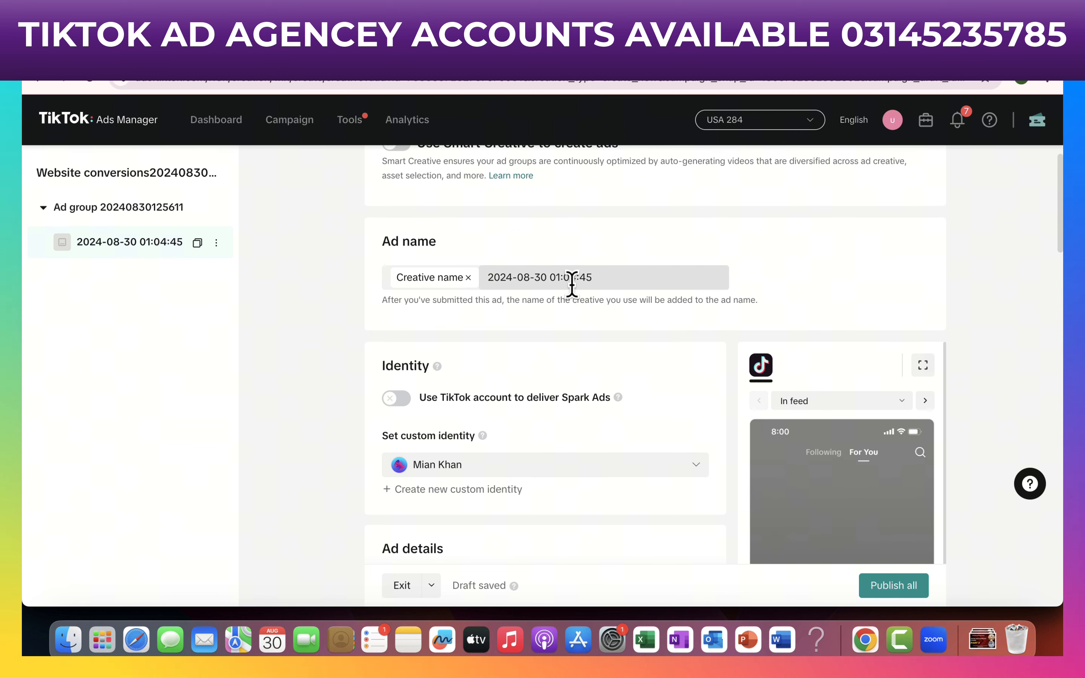
scroll(581, 430, down, 4)
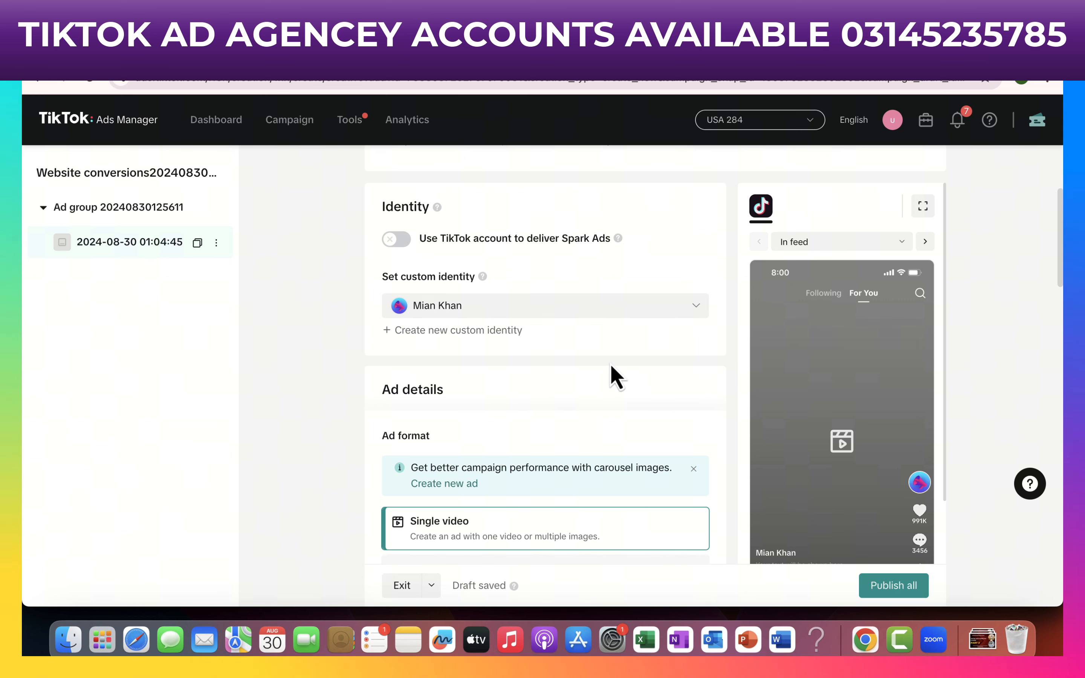
scroll(611, 365, down, 1)
scroll(610, 363, down, 3)
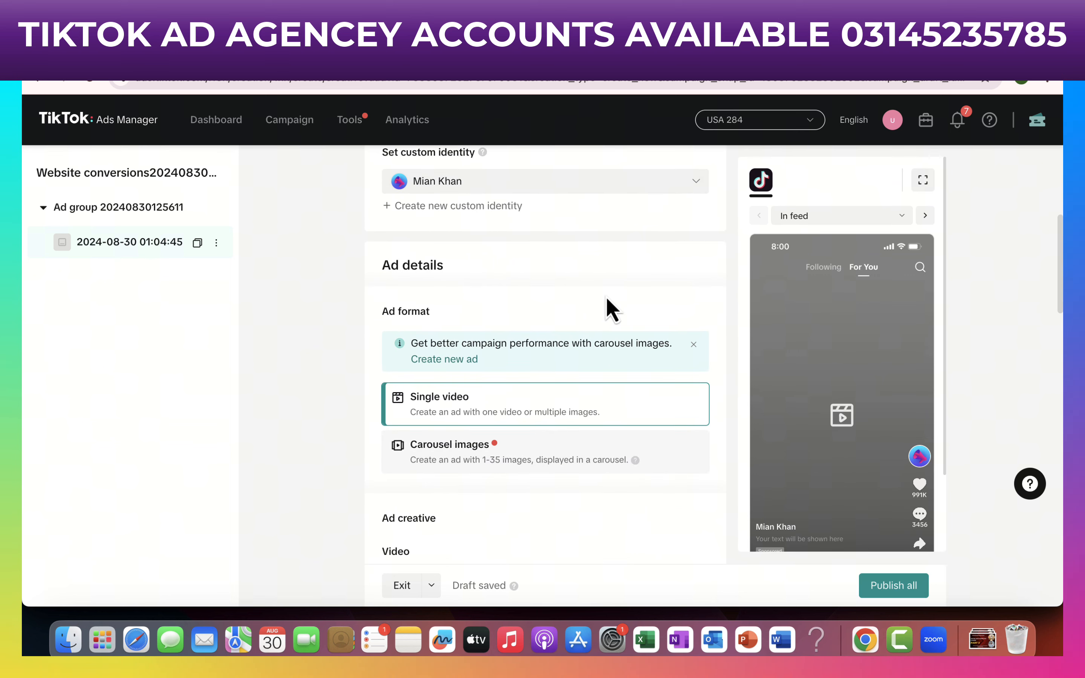
scroll(607, 299, up, 8)
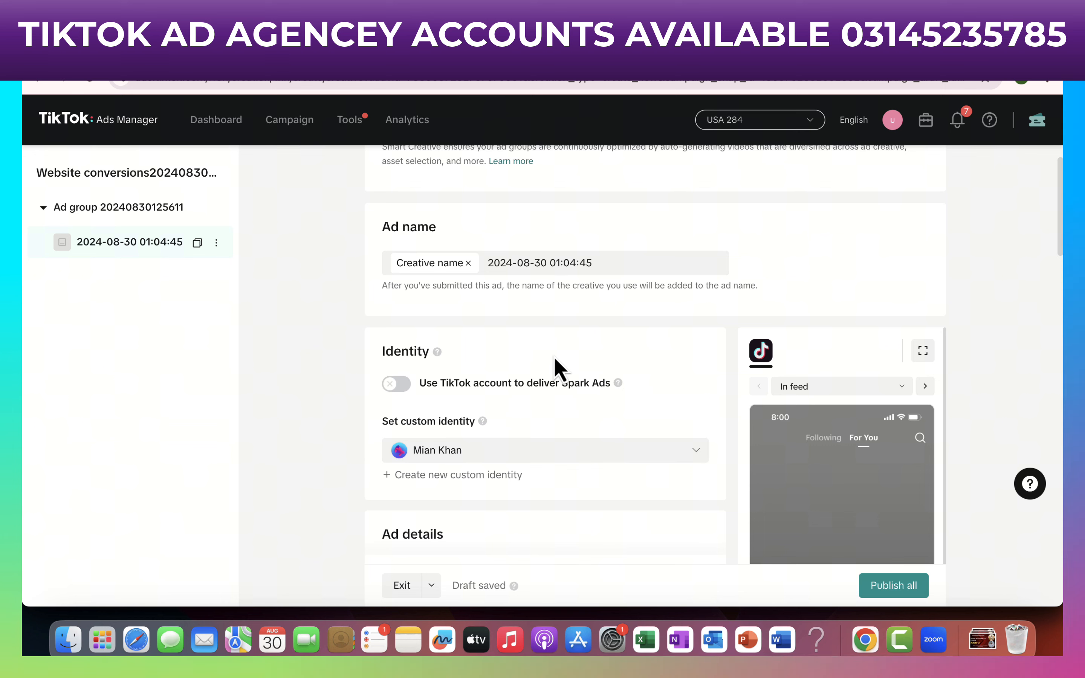
Turn on Spark Ads delivery through a TikTok account in the Identity section and select Post authorized by account.
scroll(639, 361, down, 3)
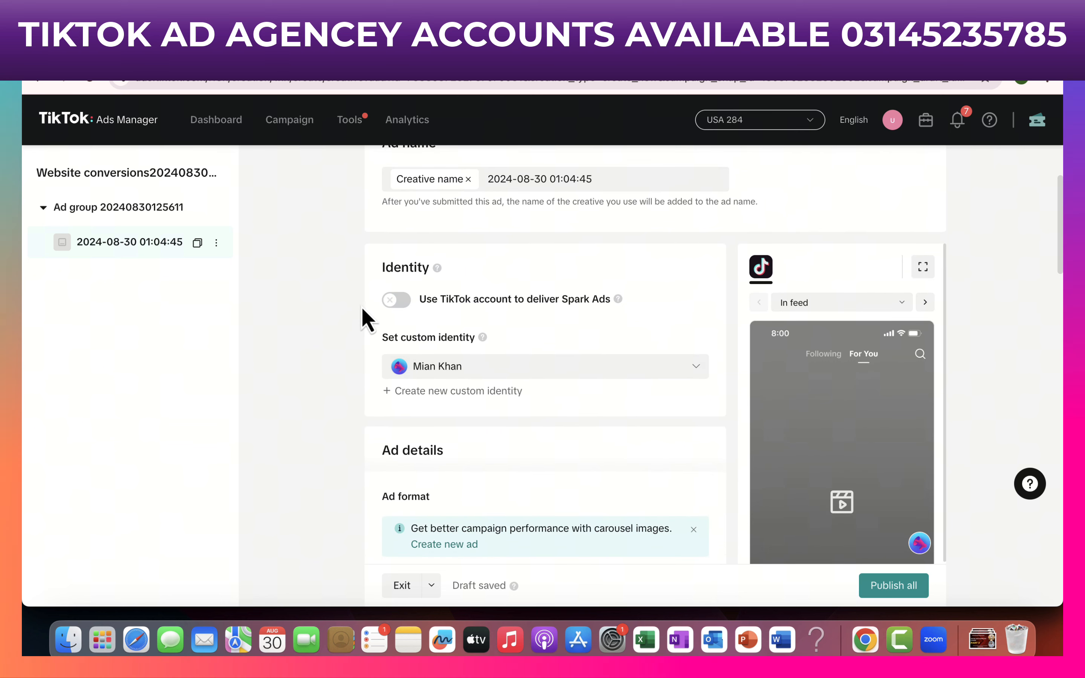
scroll(686, 392, down, 1)
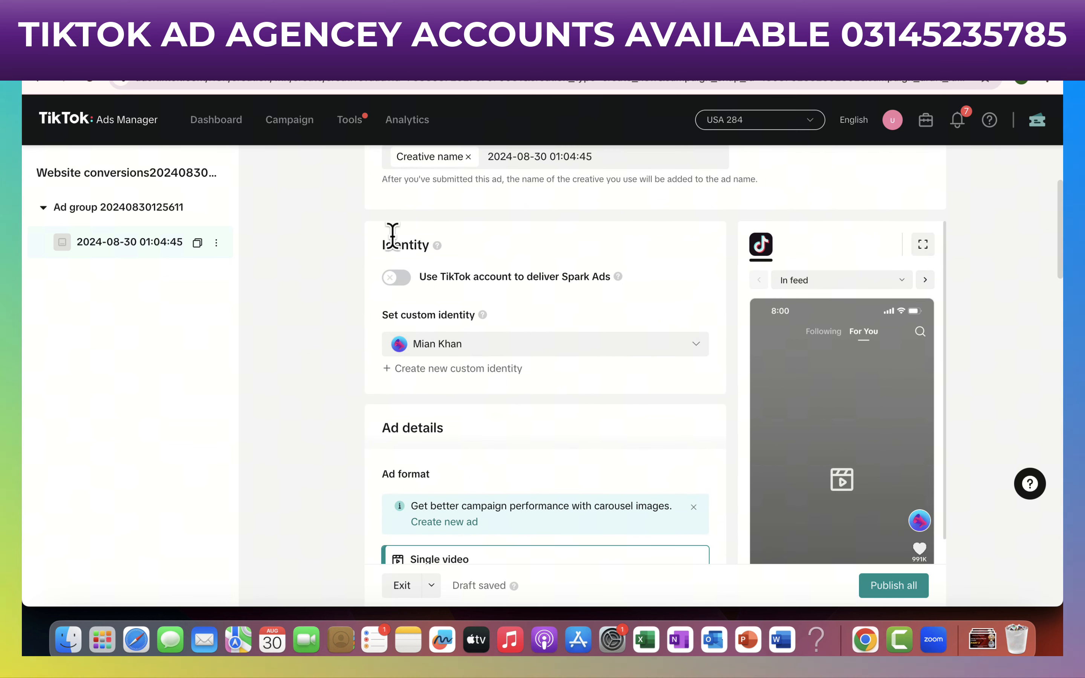
click(395, 278)
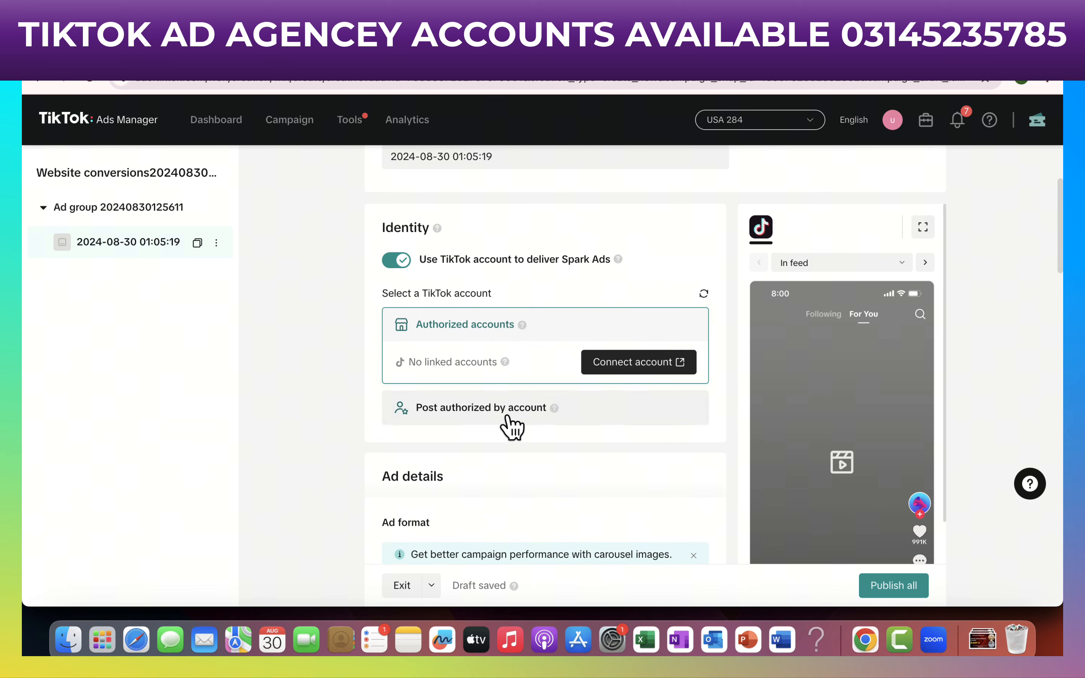
click(508, 417)
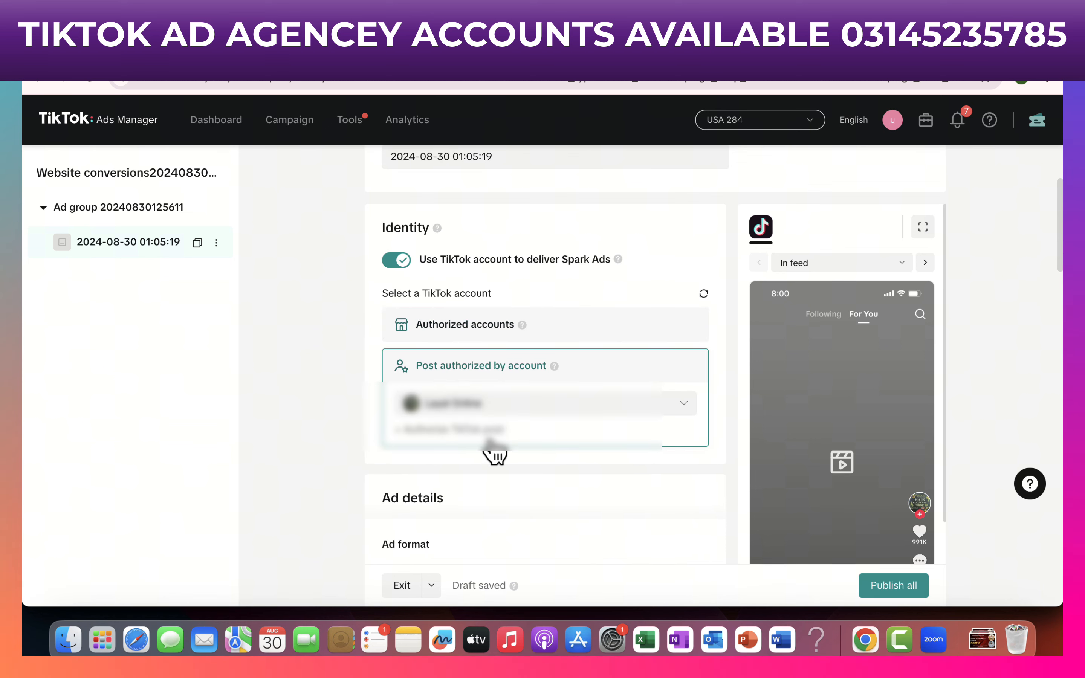
Check the Spark Ad posts available for the ad creative and close the selection without choosing one.
scroll(527, 452, down, 5)
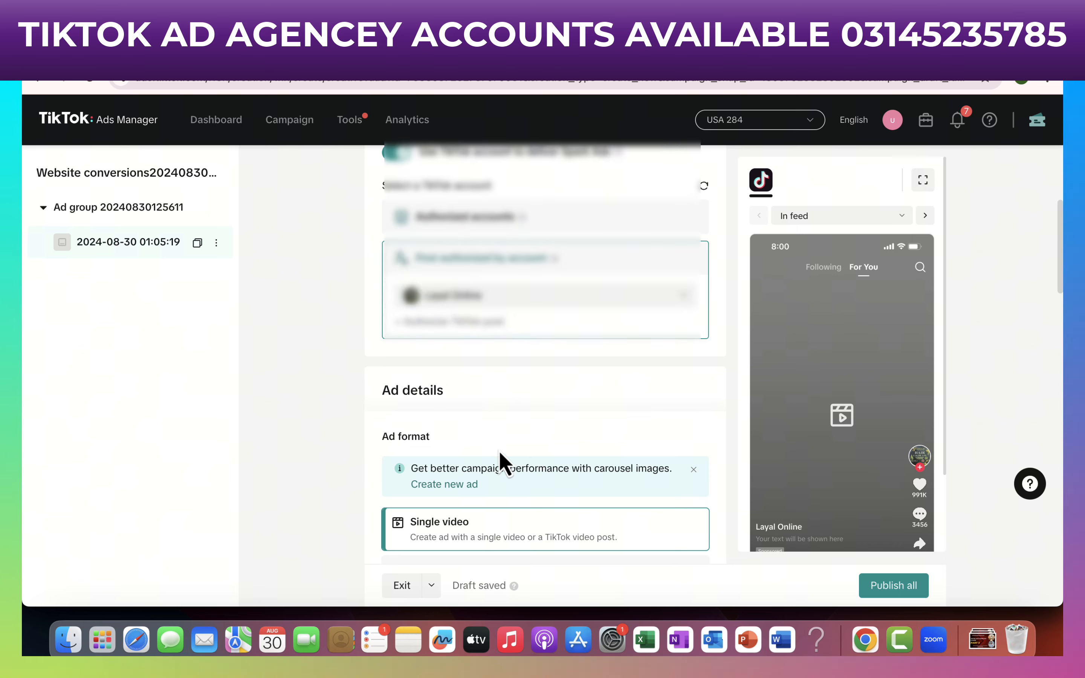
scroll(502, 453, down, 3)
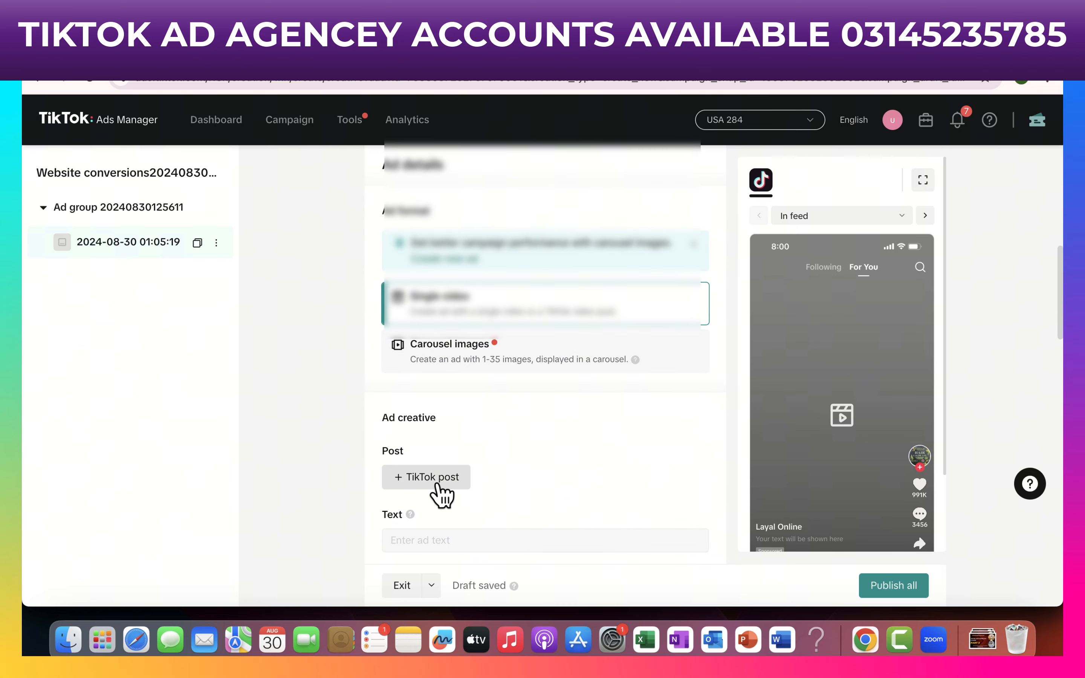
click(437, 486)
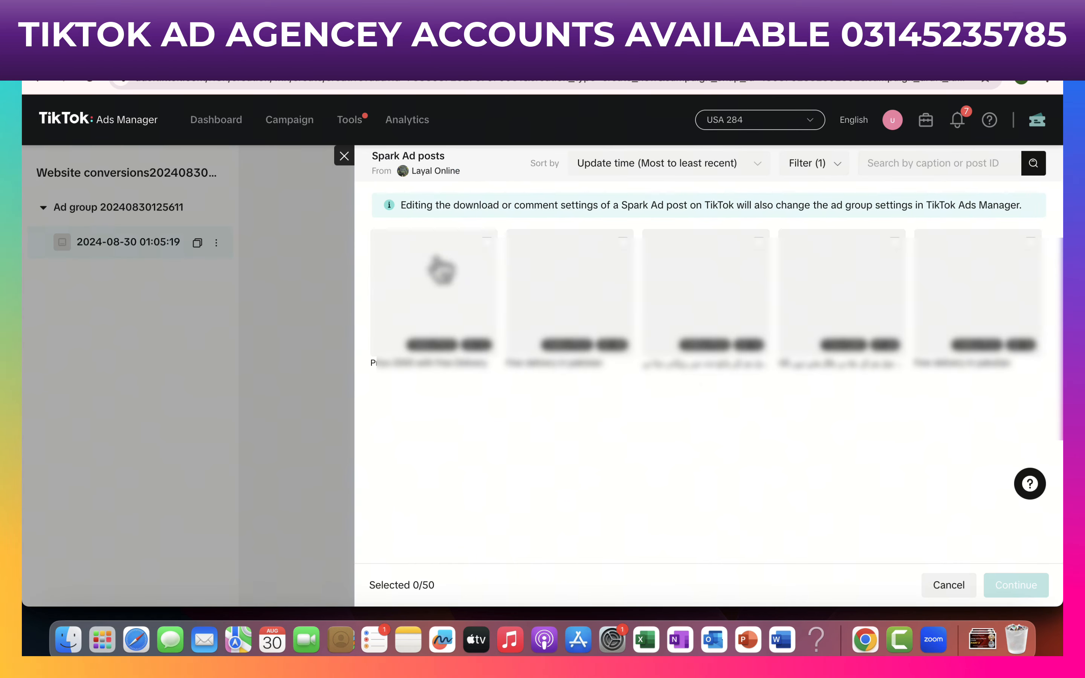
click(345, 156)
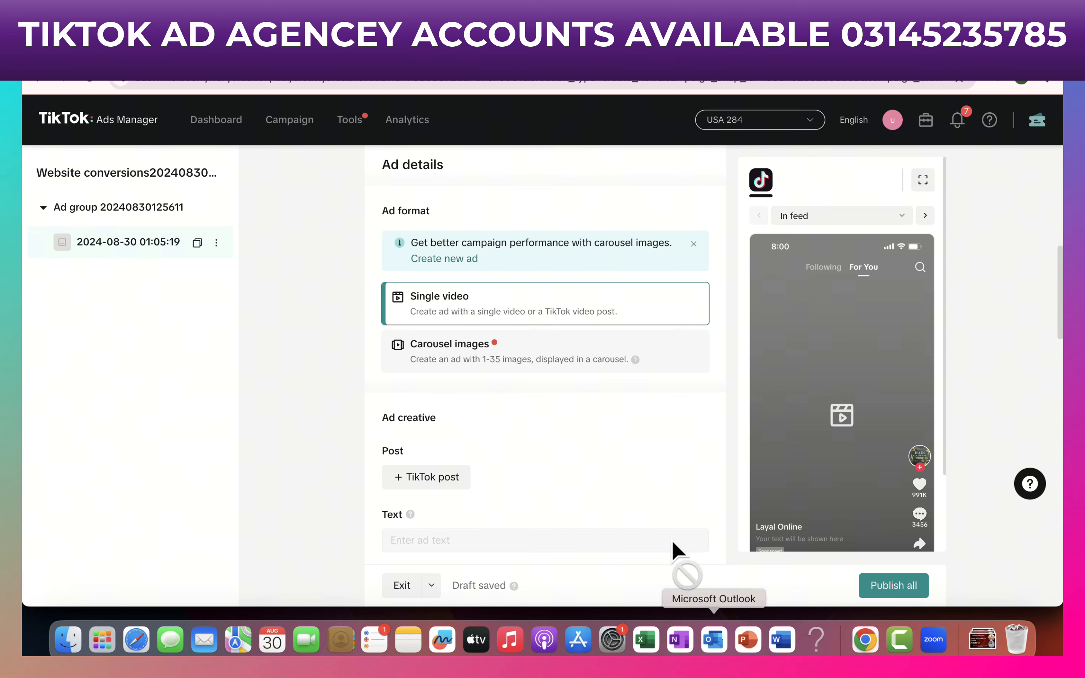
Turn off Spark Ads delivery so the ad goes back to using a custom identity.
scroll(679, 528, down, 5)
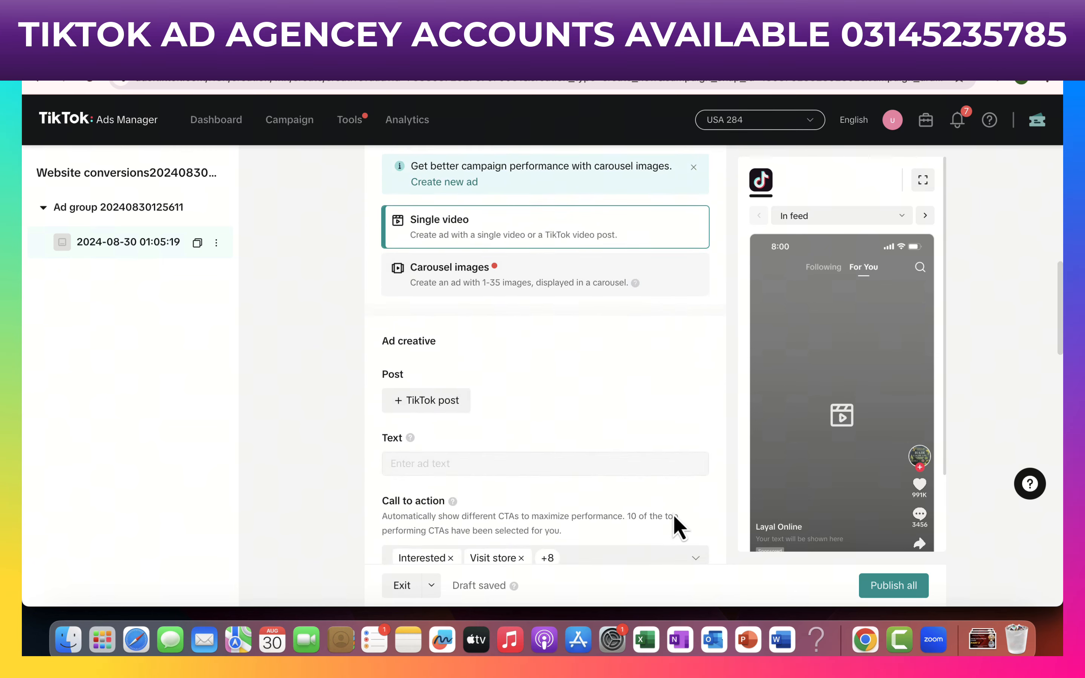
scroll(677, 528, up, 7)
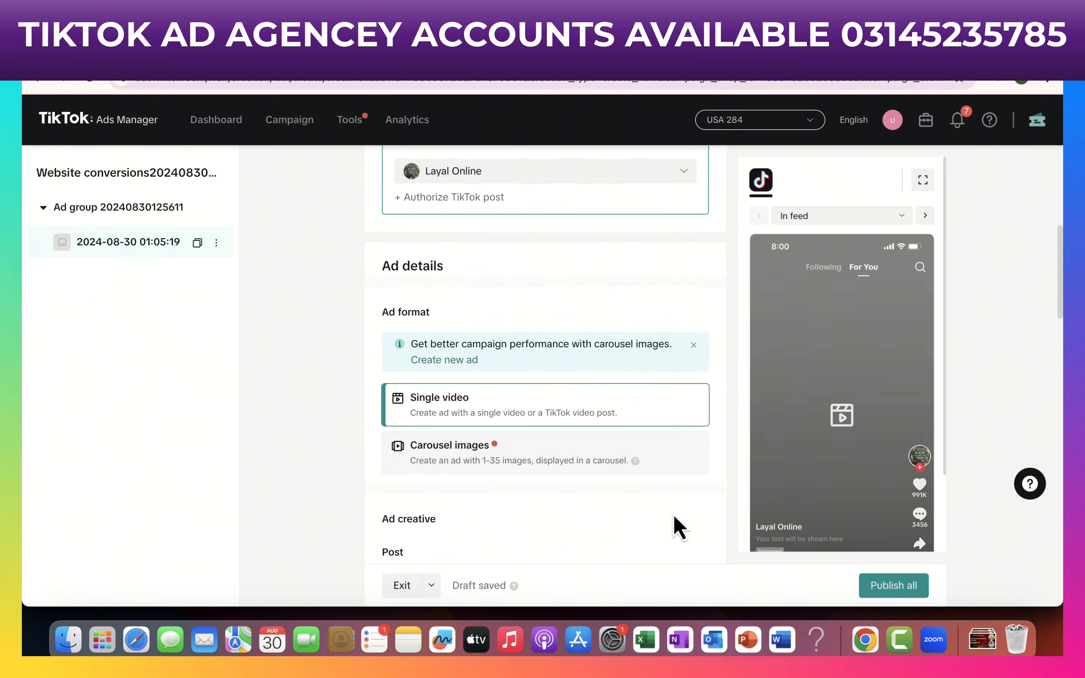
scroll(462, 202, up, 2)
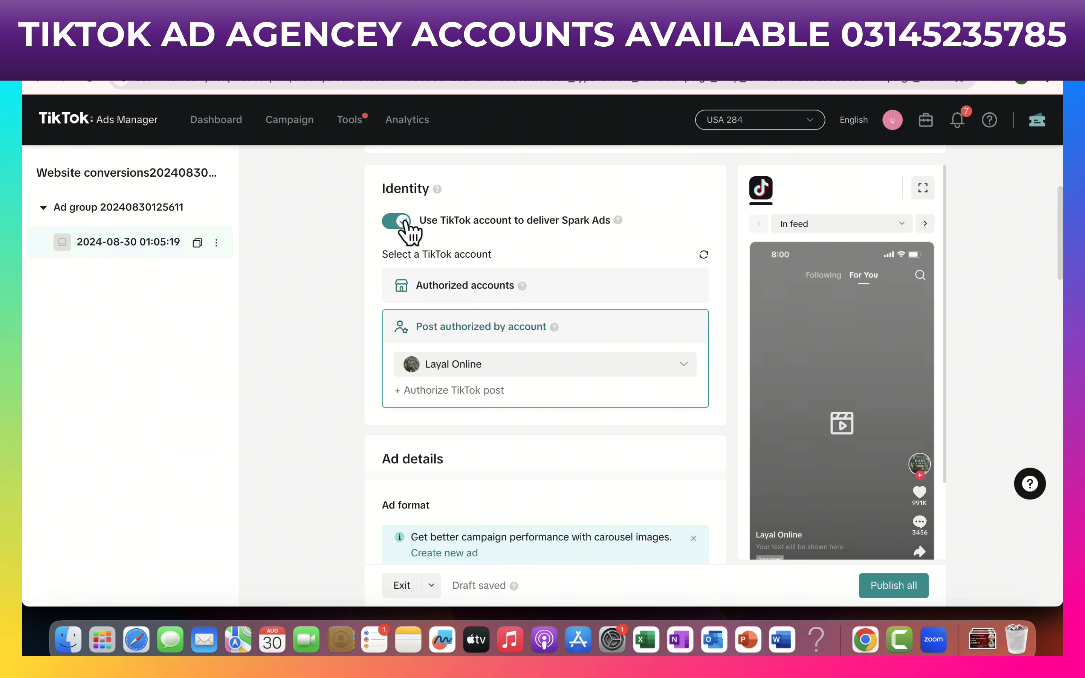
click(401, 230)
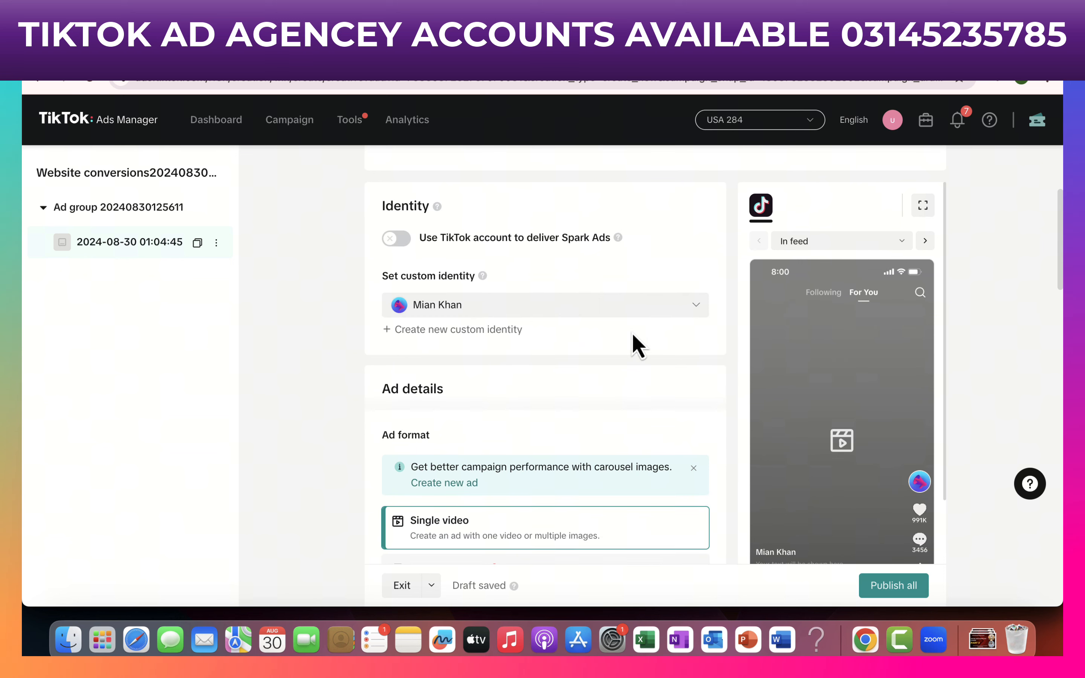
Check the form for creating a new custom identity, including its display name and profile image, and cancel it.
scroll(632, 334, down, 1)
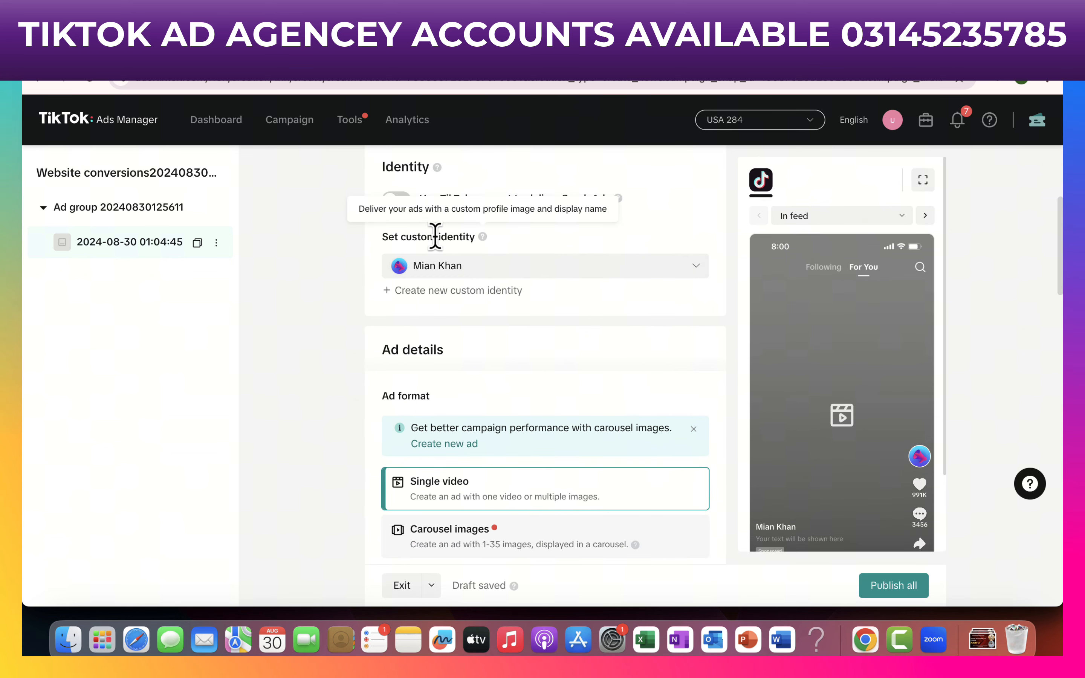
click(404, 294)
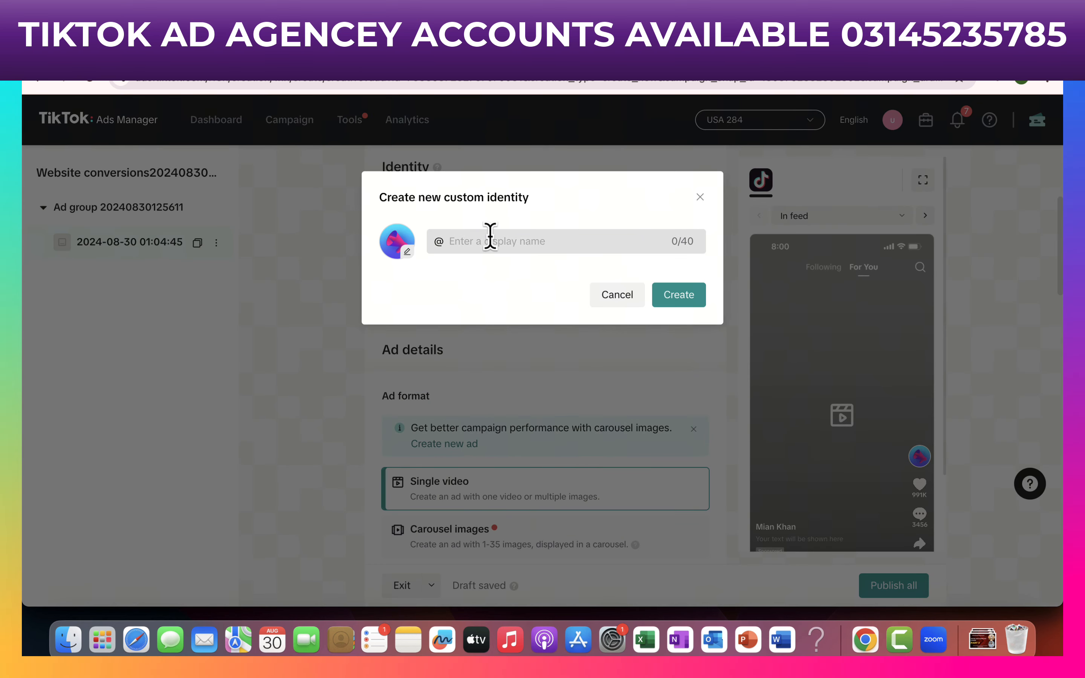
click(479, 241)
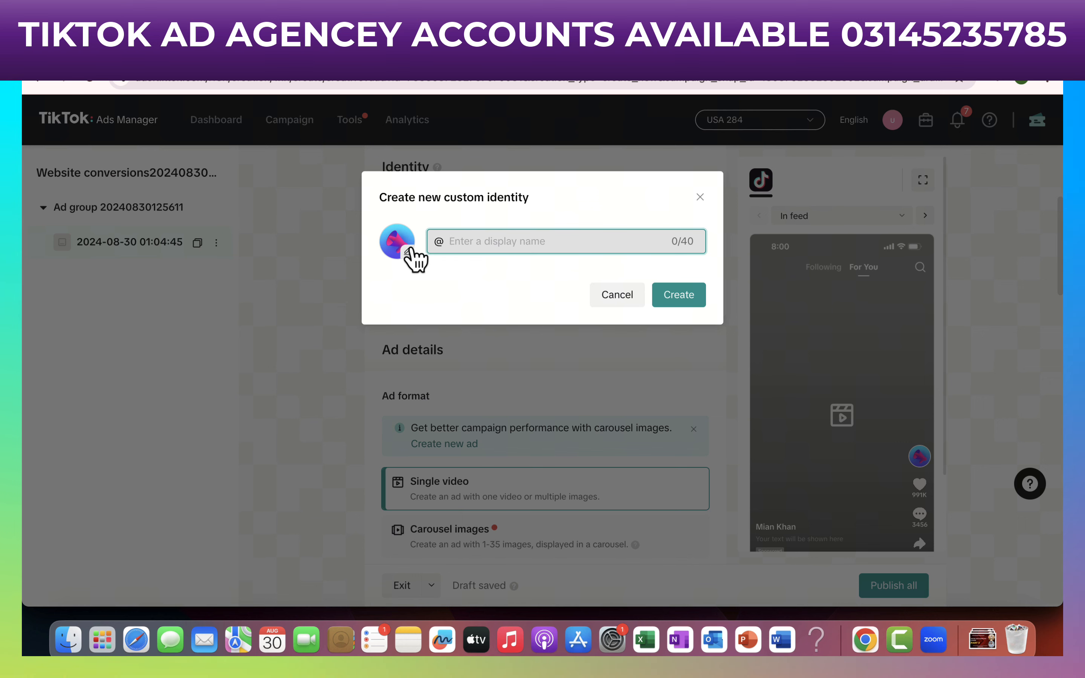
click(632, 296)
Try the Carousel images ad format and switch back to Single video.
scroll(621, 389, down, 5)
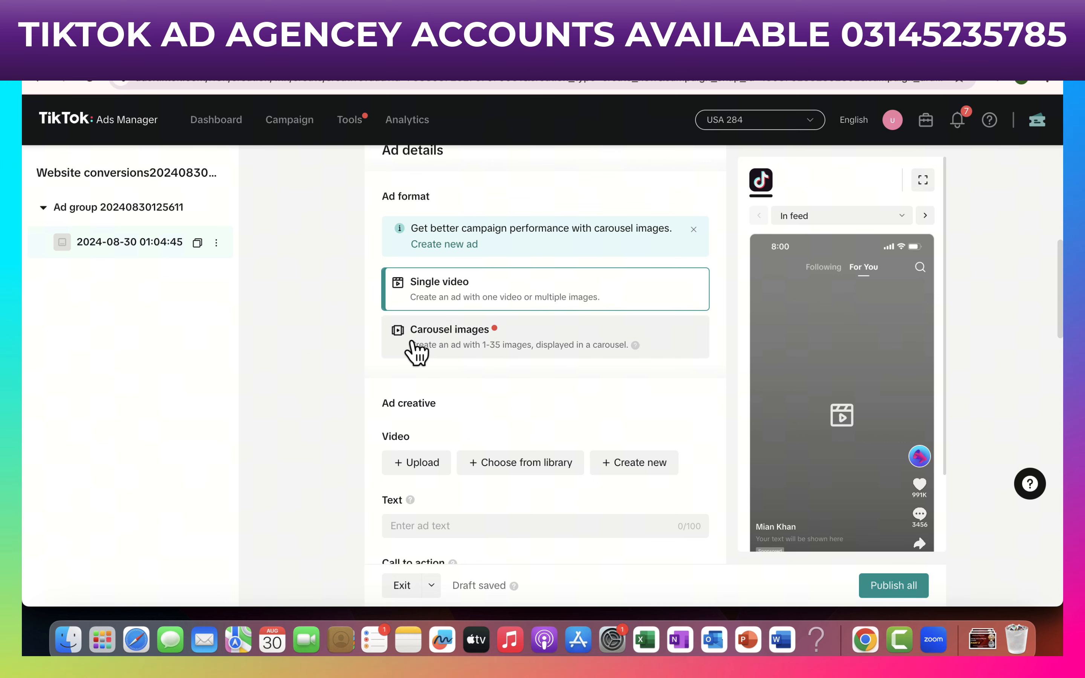
click(531, 343)
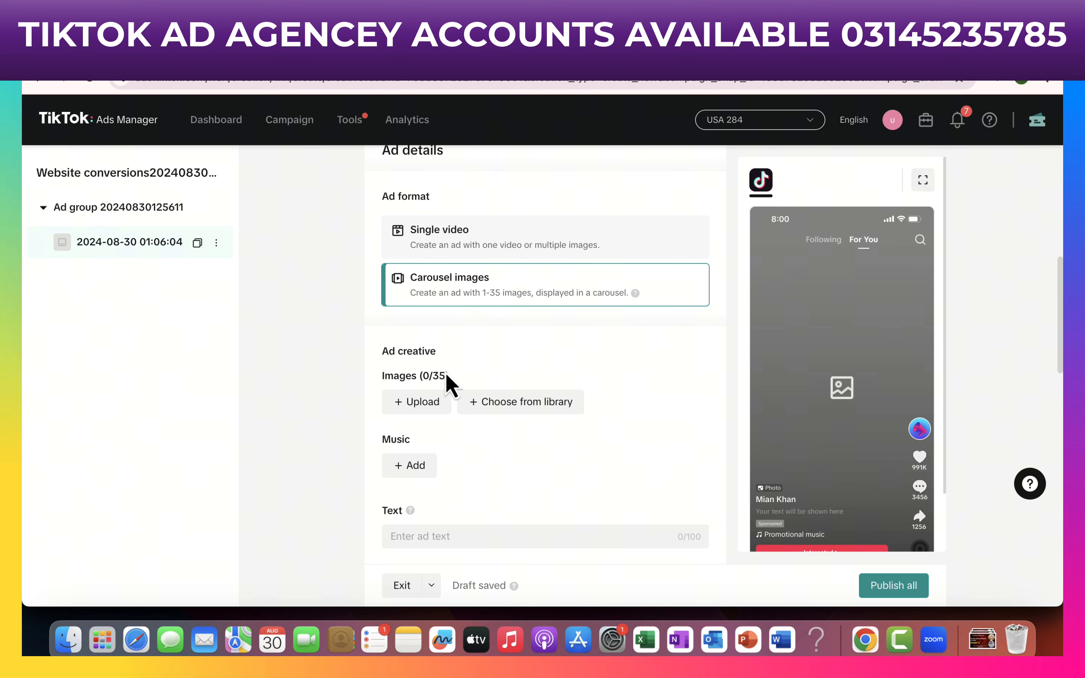
click(531, 242)
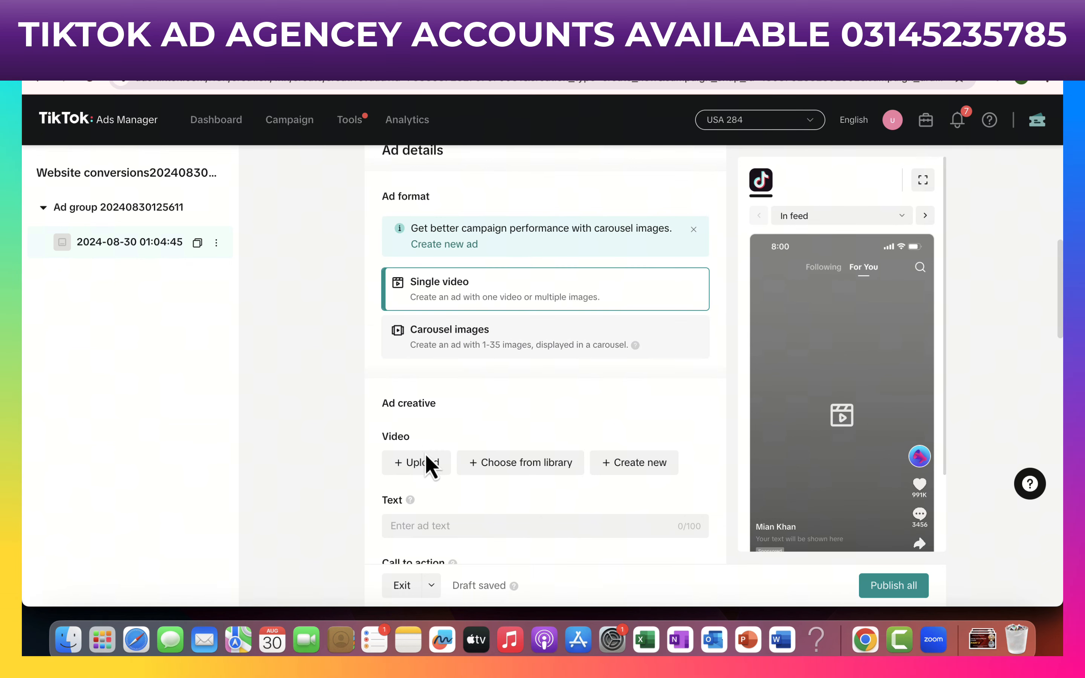
Check the video upload page and the video library as sources for the ad creative, closing both without adding a video.
click(429, 468)
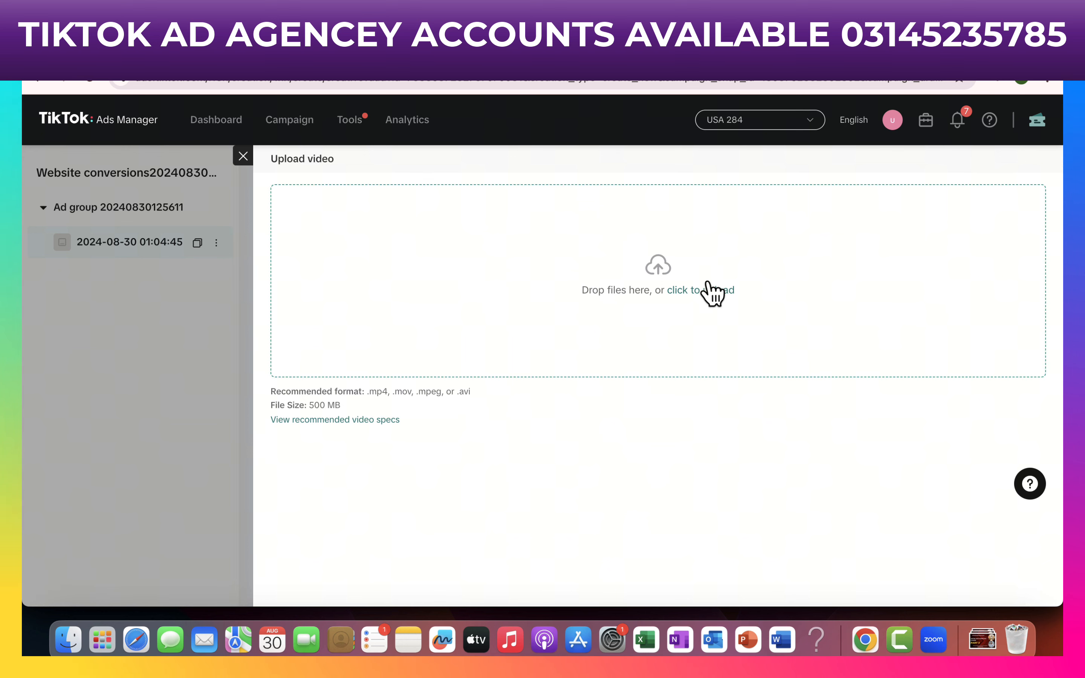
click(244, 157)
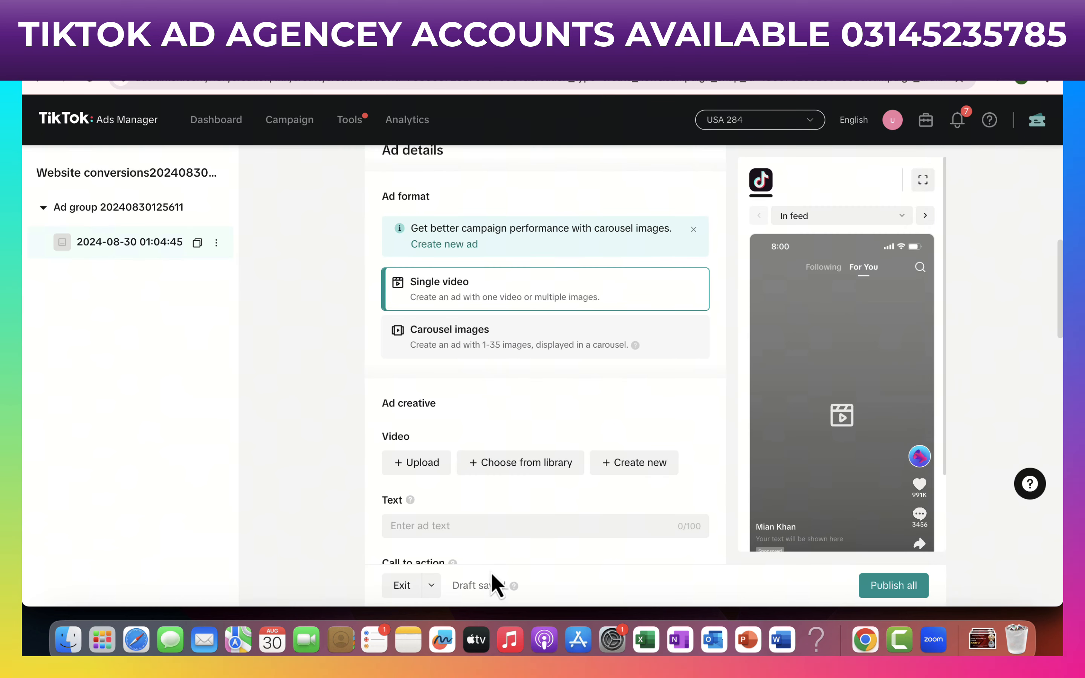
click(543, 467)
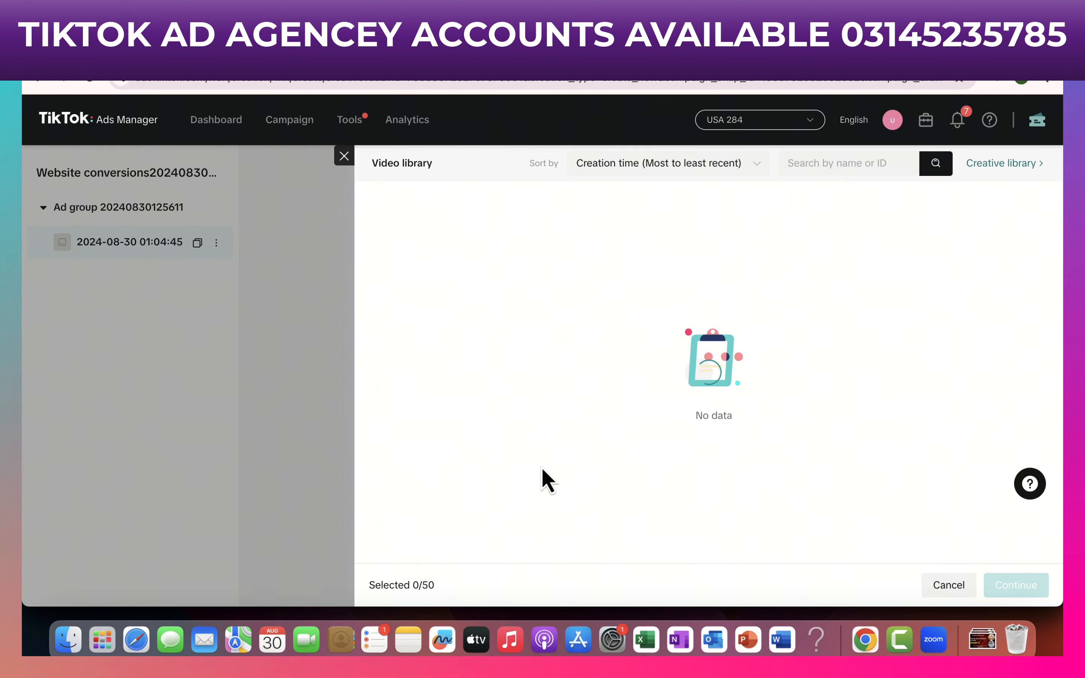
click(344, 156)
Check the suggested ad texts for the creative and leave the text empty.
scroll(604, 415, down, 3)
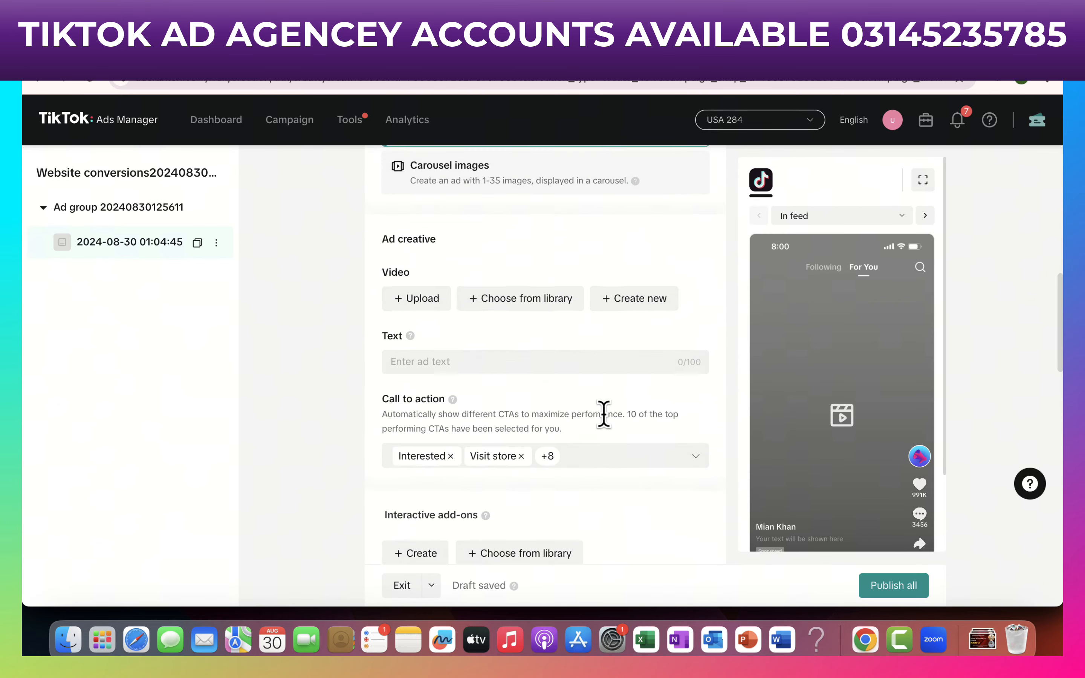
click(476, 308)
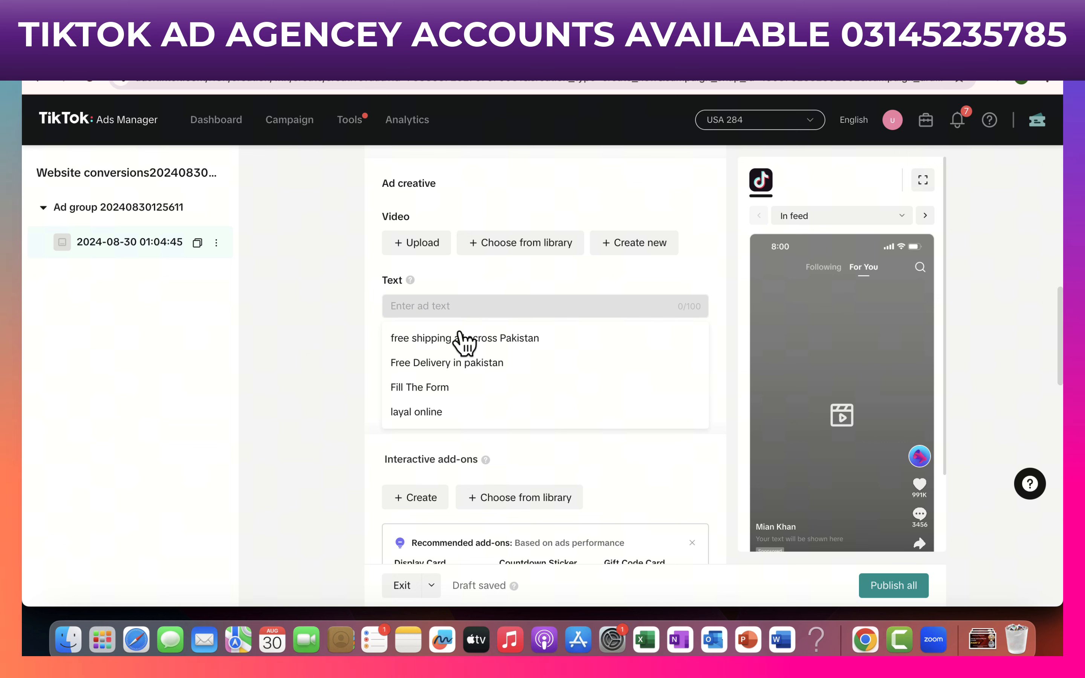
click(370, 314)
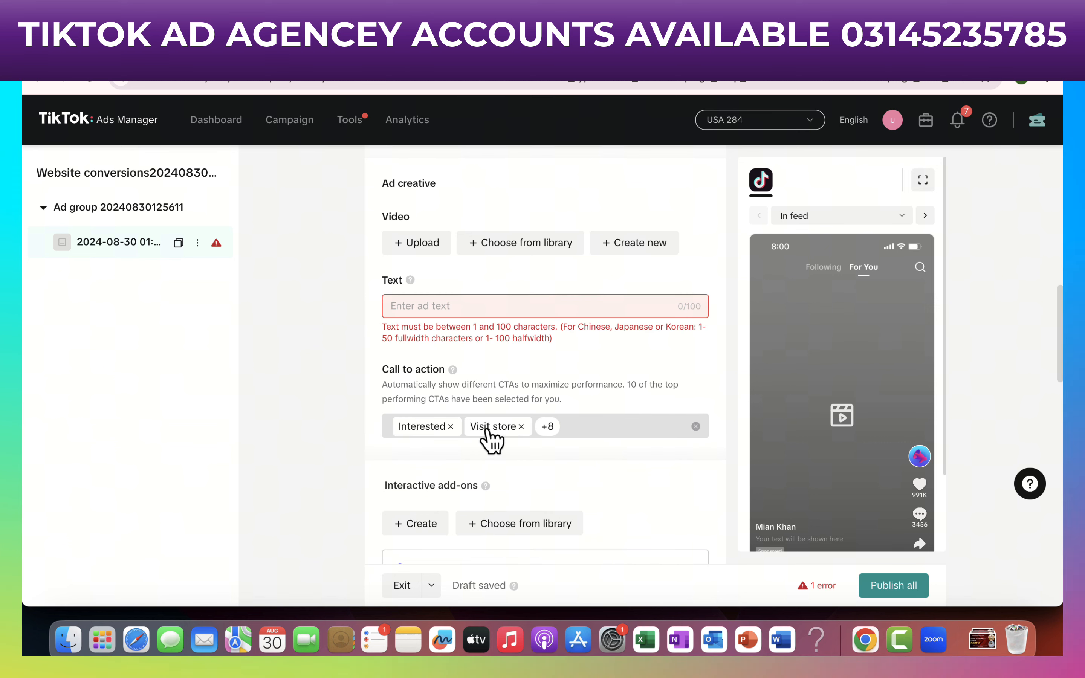
Clear the preselected calls to action and choose only Shop now.
click(695, 426)
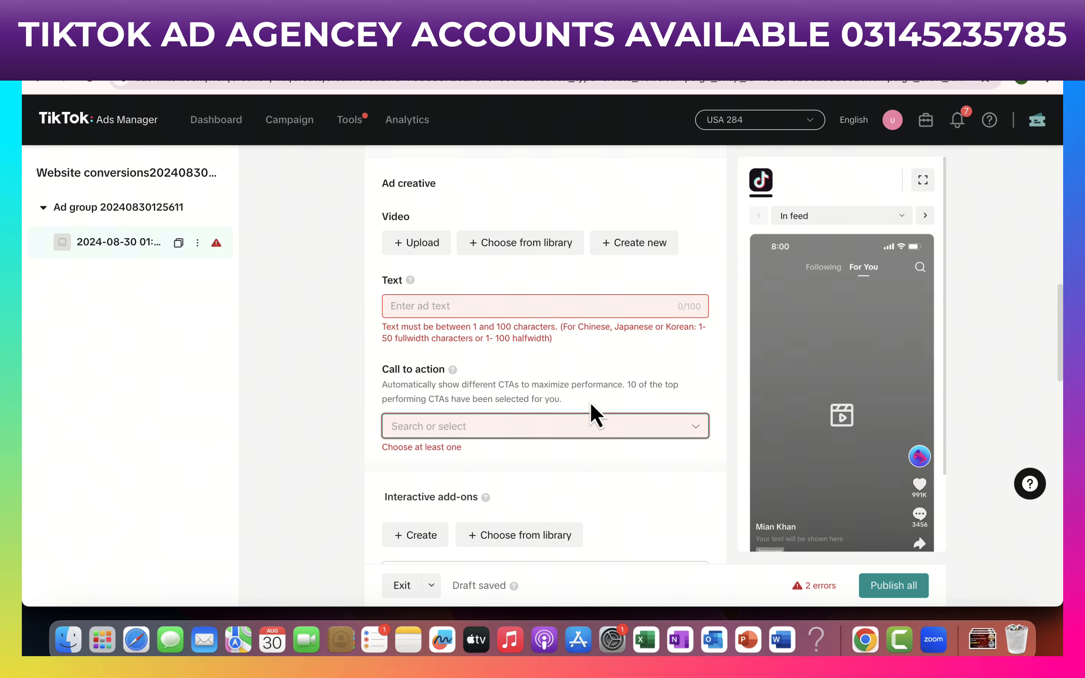
click(611, 438)
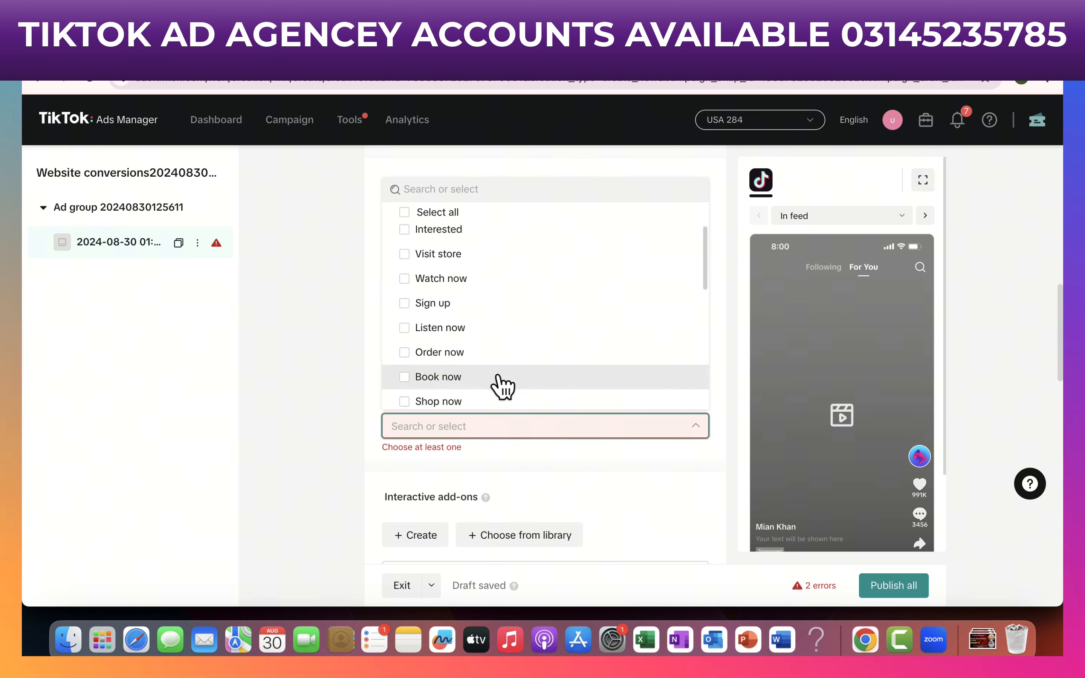
scroll(484, 372, down, 2)
click(473, 358)
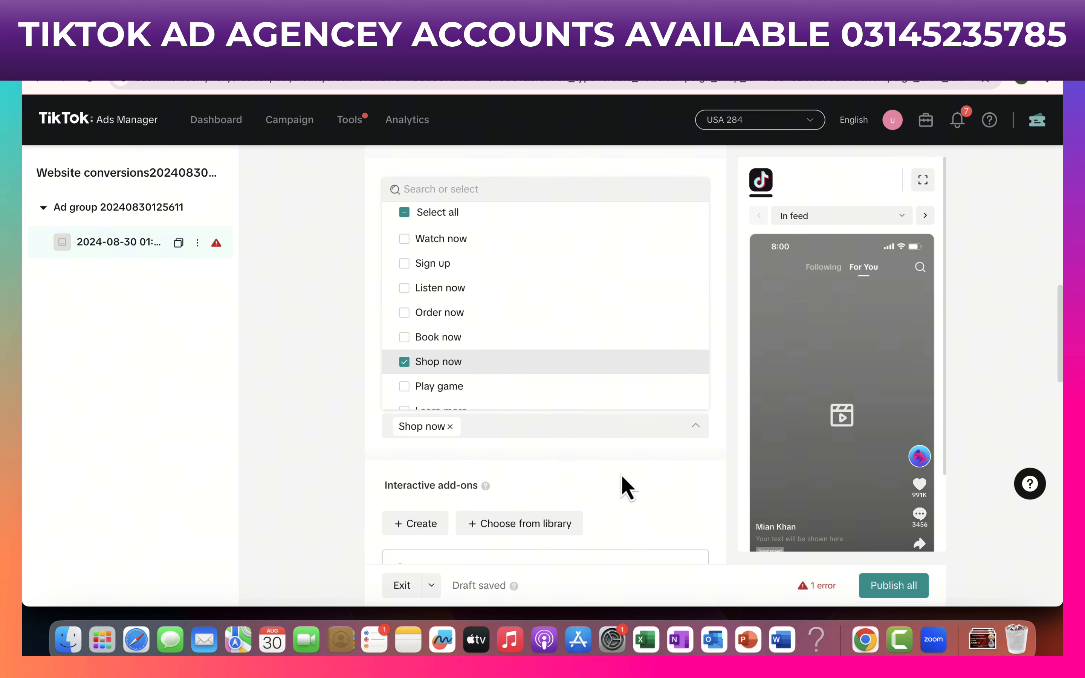
Open the Display Card editor from the recommended interactive add-ons and examine its AI-generated options and mobile preview.
scroll(638, 491, down, 6)
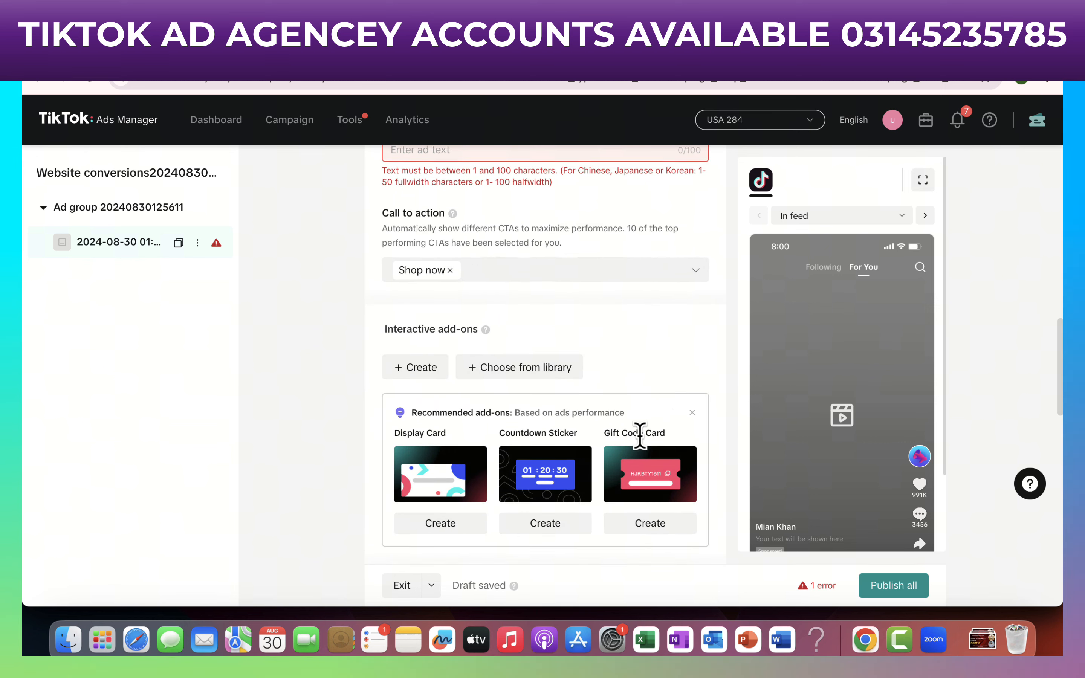
scroll(647, 452, down, 1)
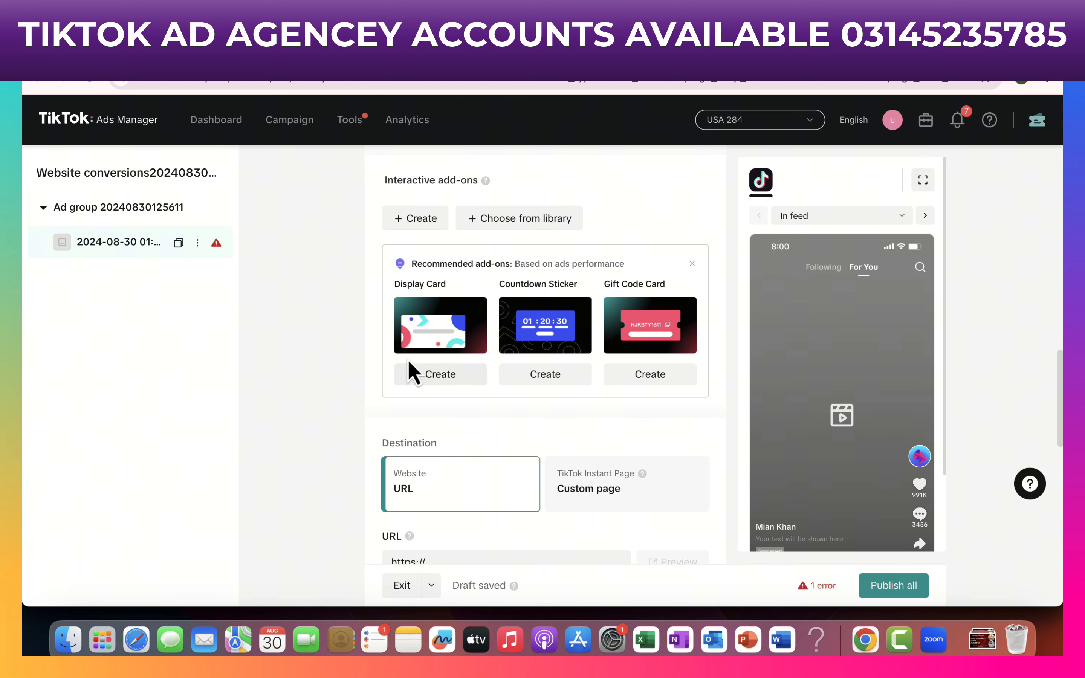
click(455, 382)
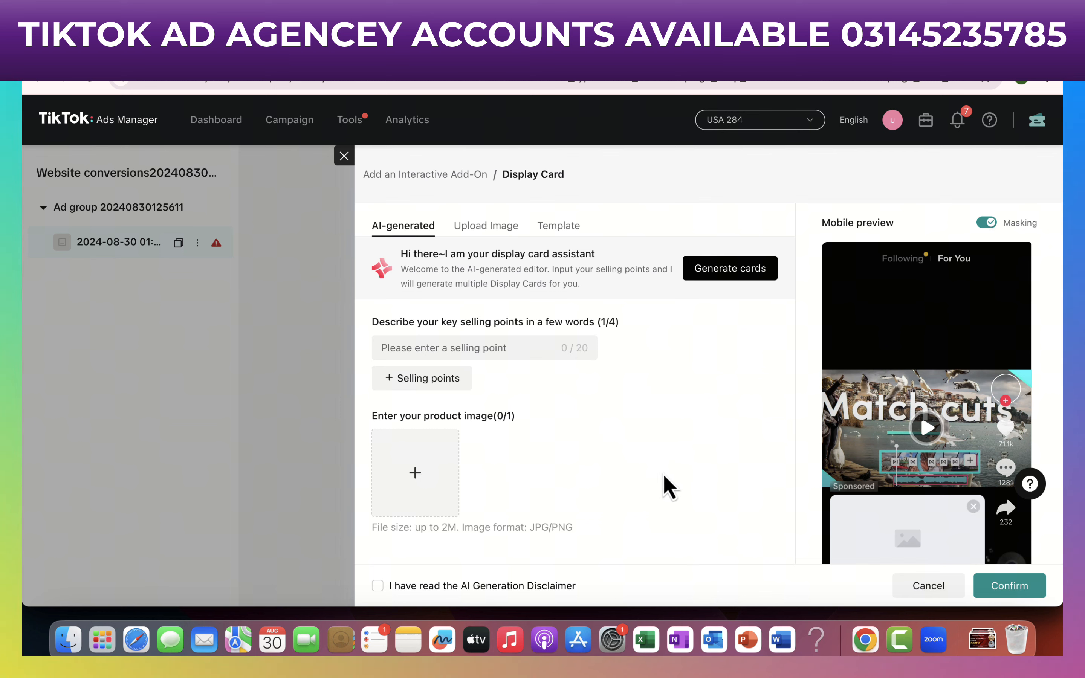
scroll(608, 388, up, 1)
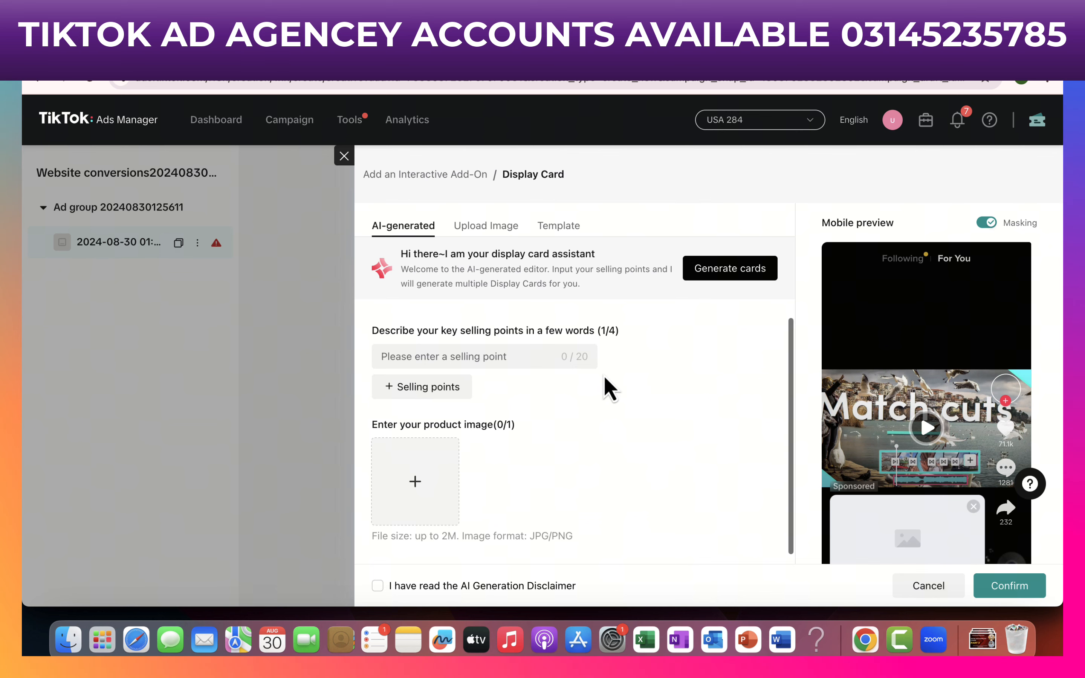
scroll(899, 516, down, 2)
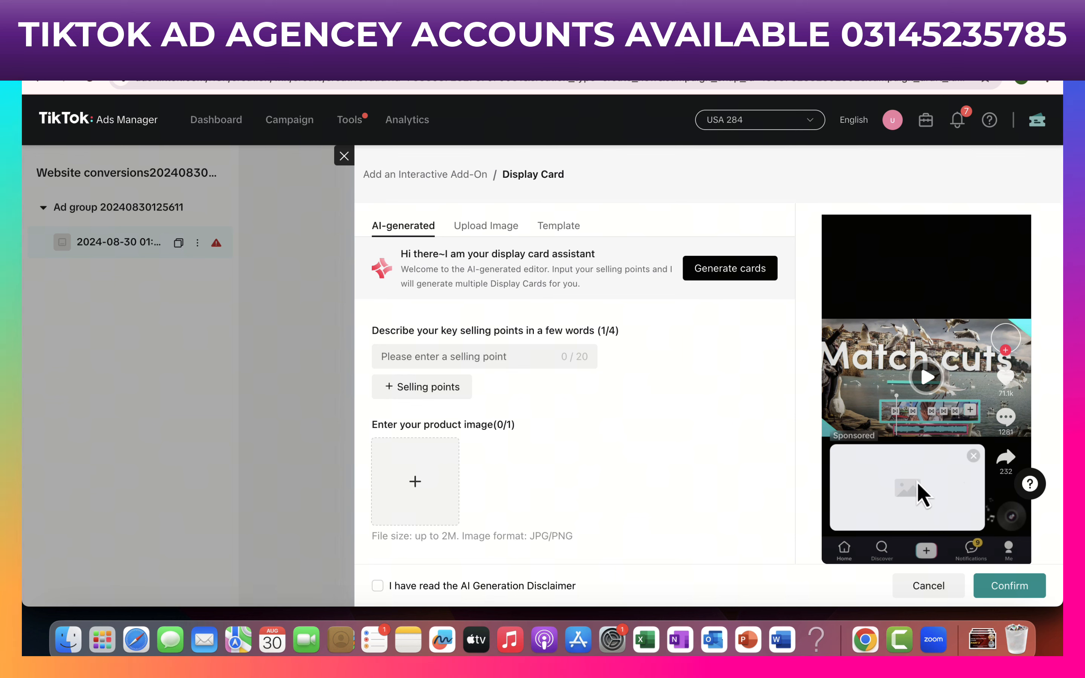
scroll(524, 429, down, 1)
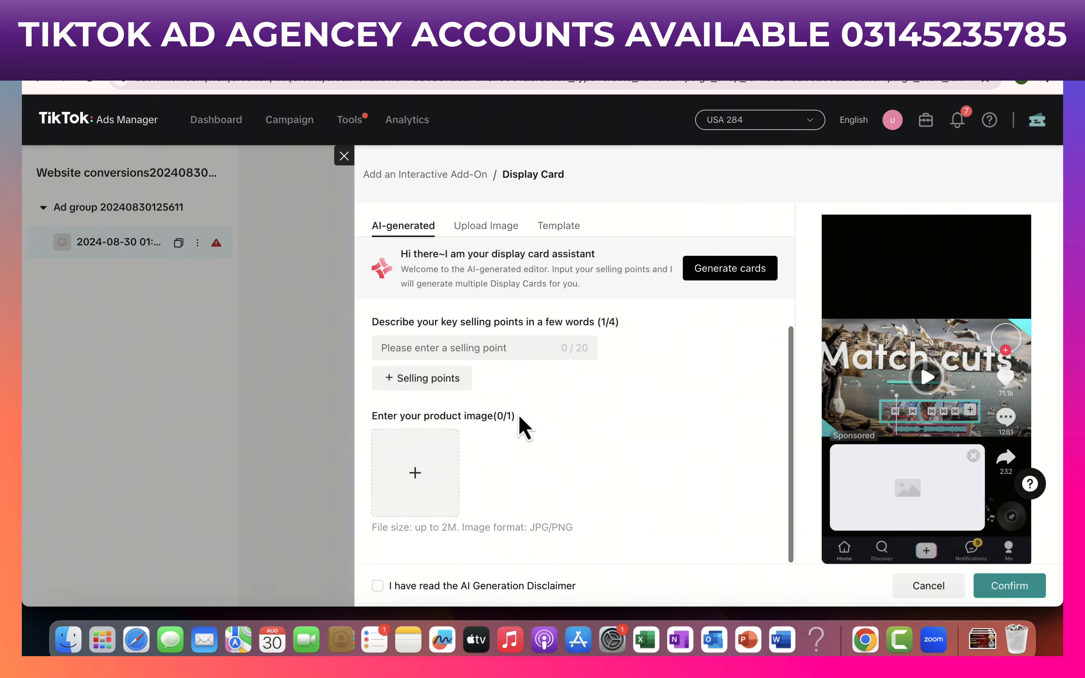
Check the Display Card's image upload options and close the editor, discarding the unsaved card.
scroll(524, 428, up, 1)
click(500, 231)
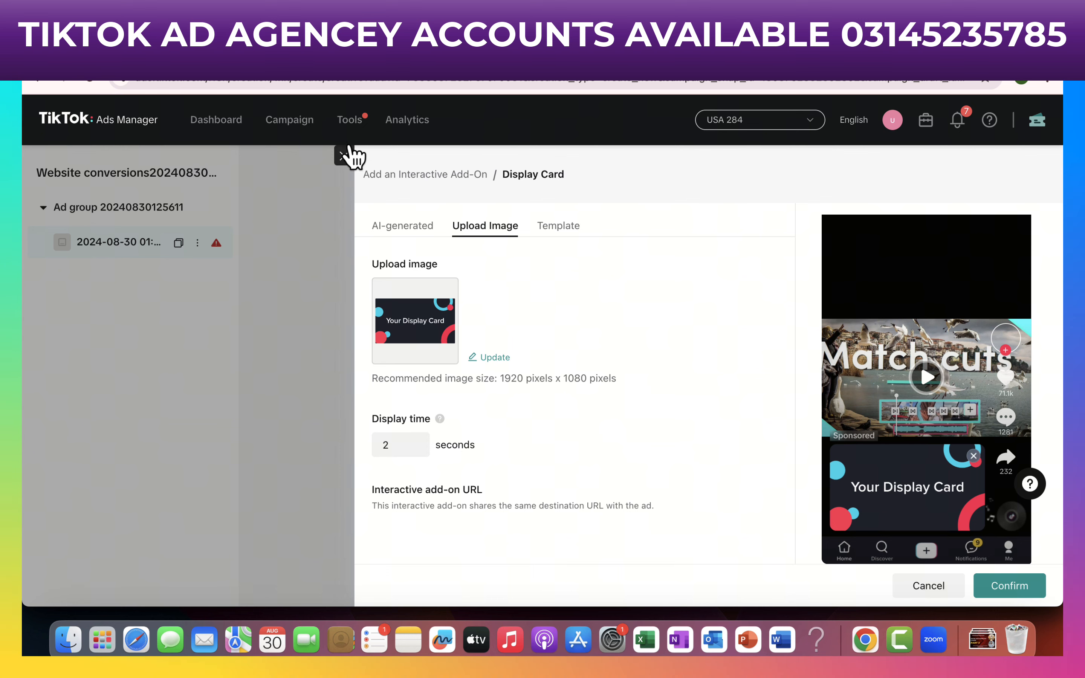
click(346, 162)
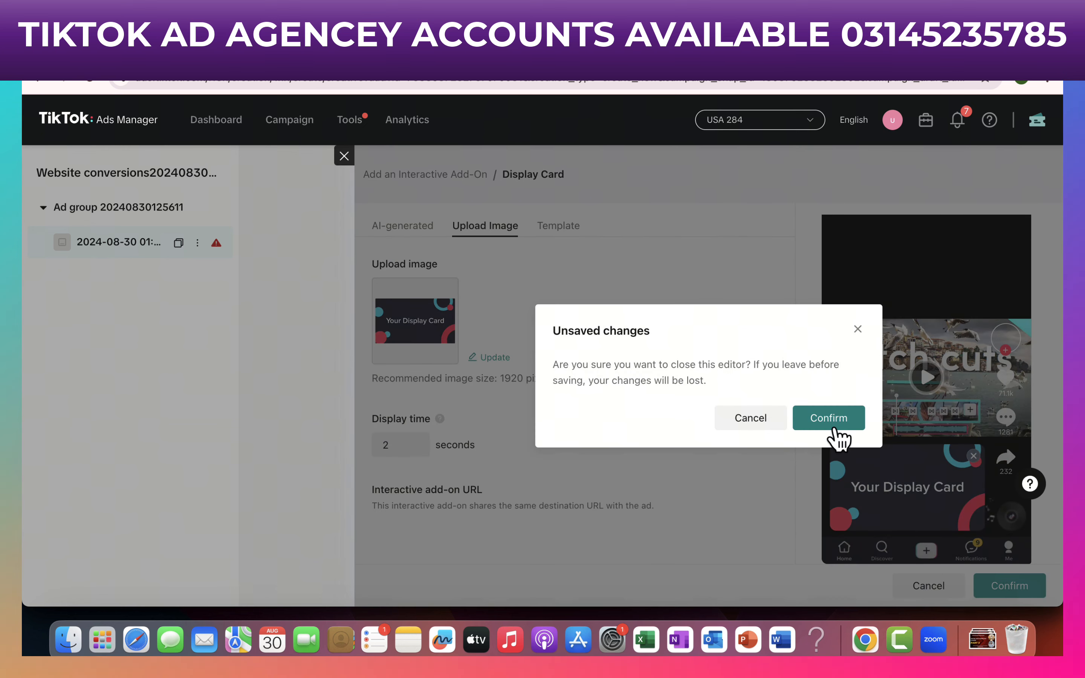
click(828, 417)
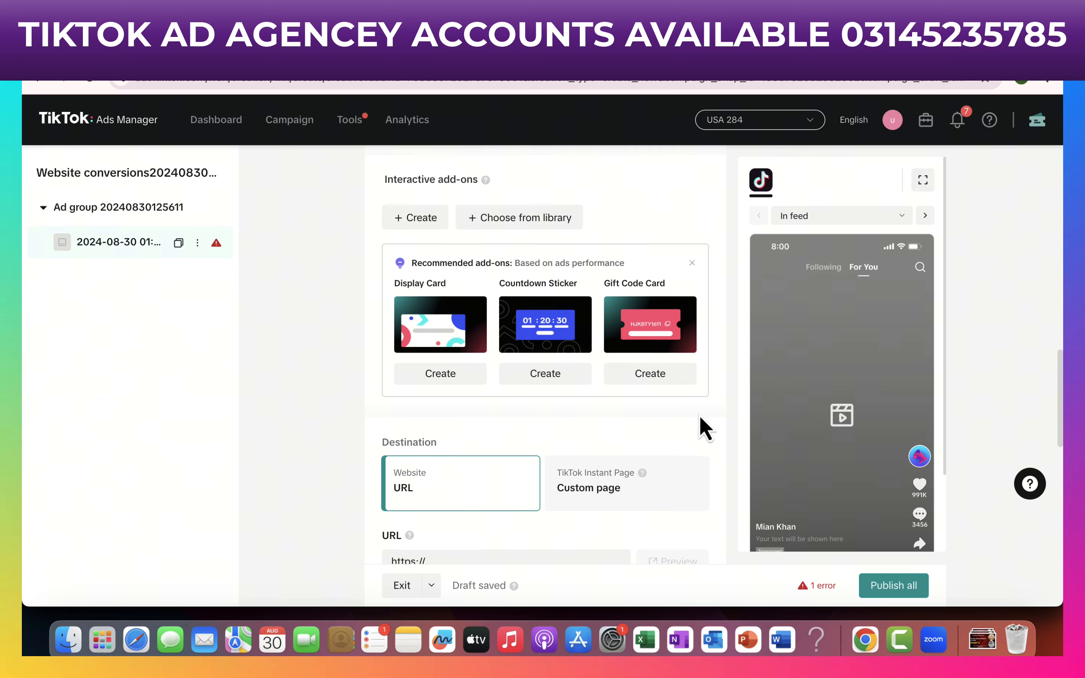
Check the suggested website destination URLs without choosing one, and review the ad's optional tracking settings through to the publishing terms.
scroll(700, 429, down, 5)
scroll(628, 381, down, 2)
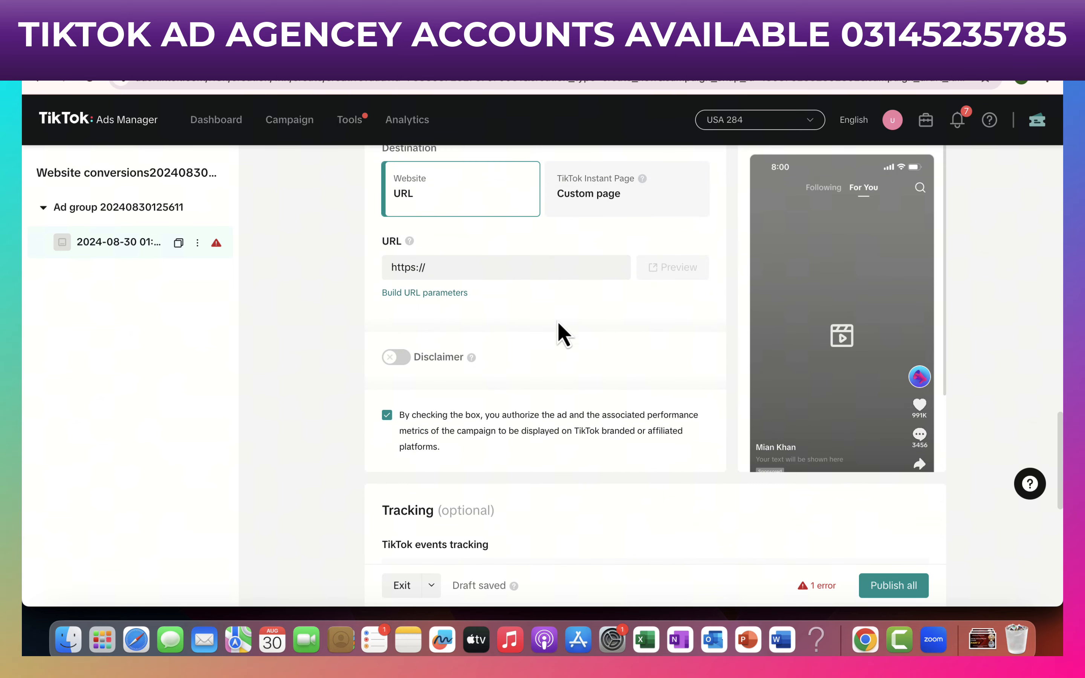
click(451, 271)
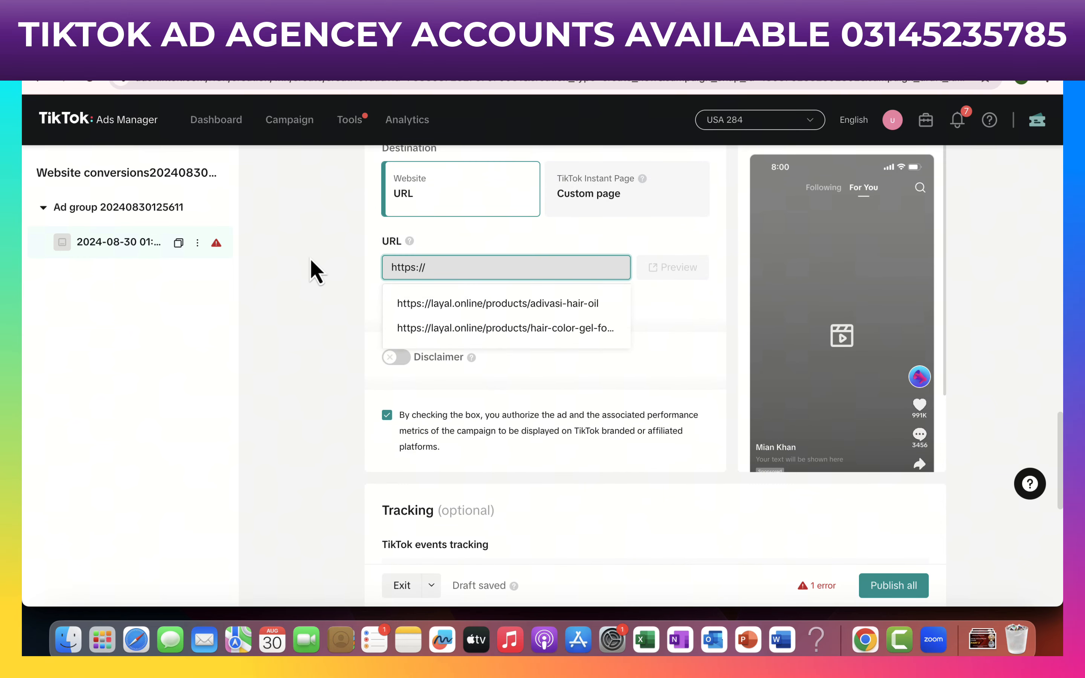
click(317, 272)
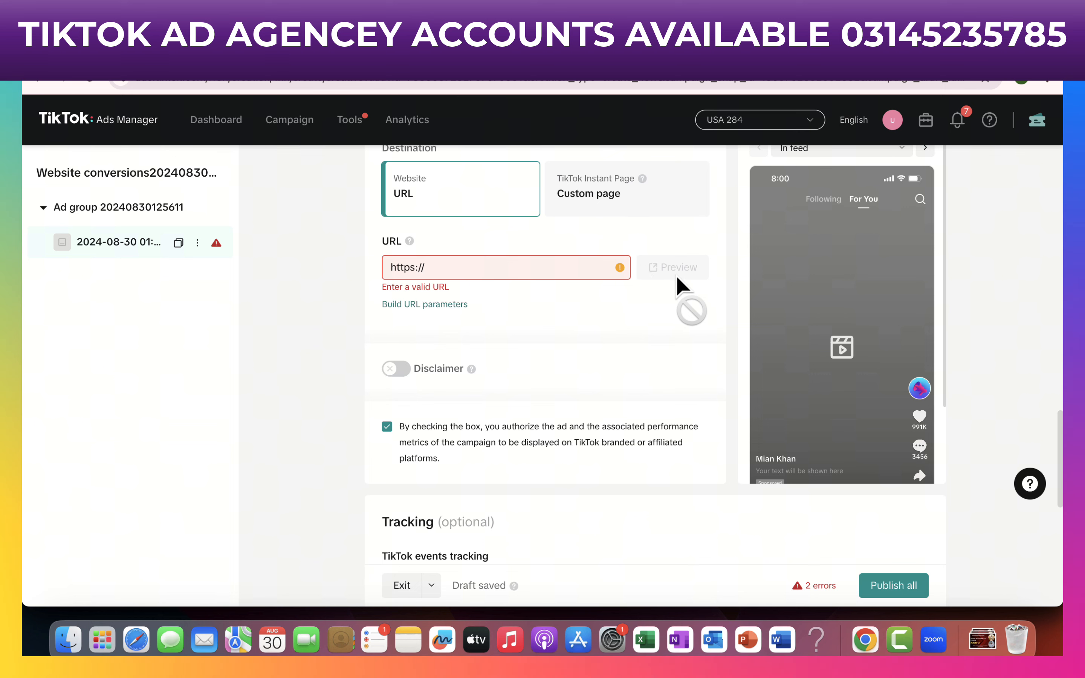
scroll(677, 466, down, 5)
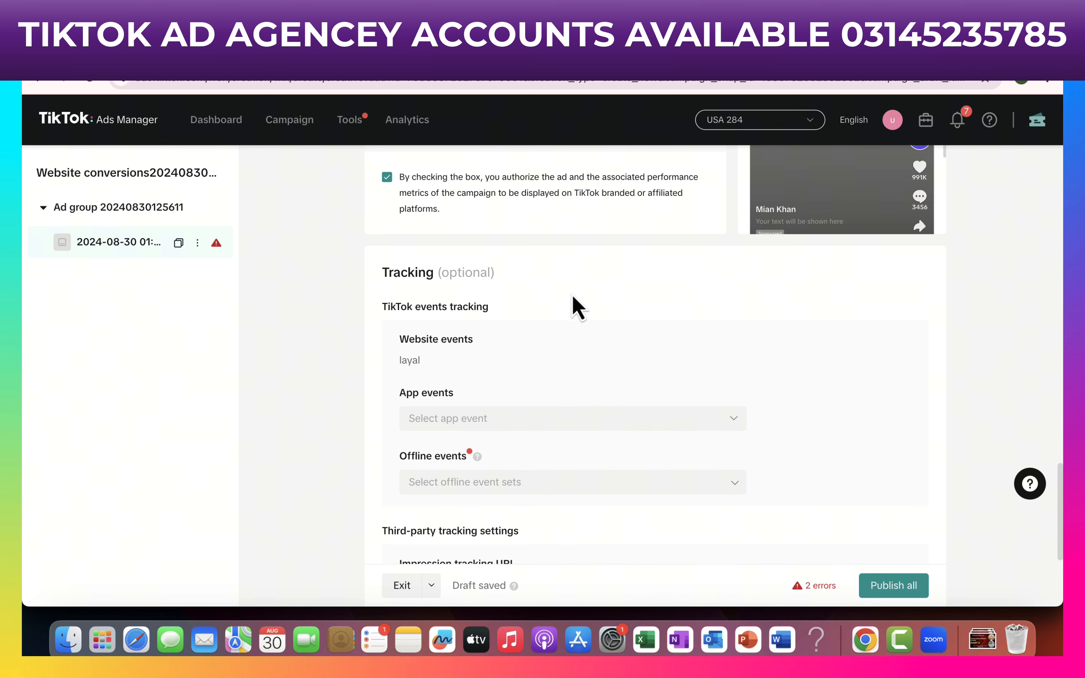
scroll(650, 424, down, 5)
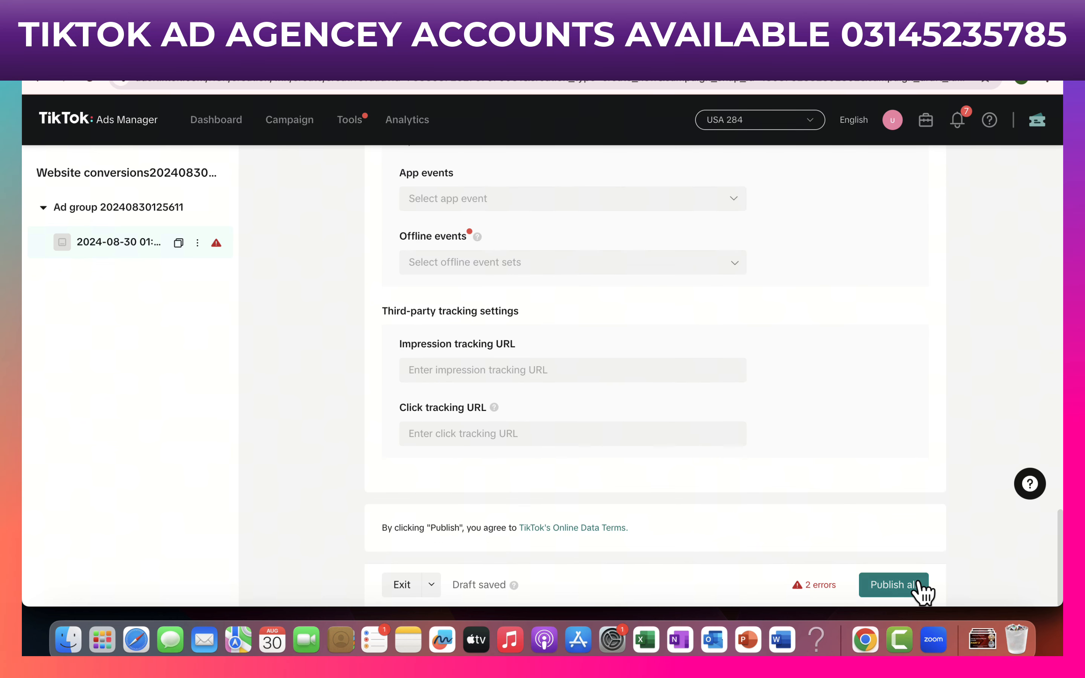